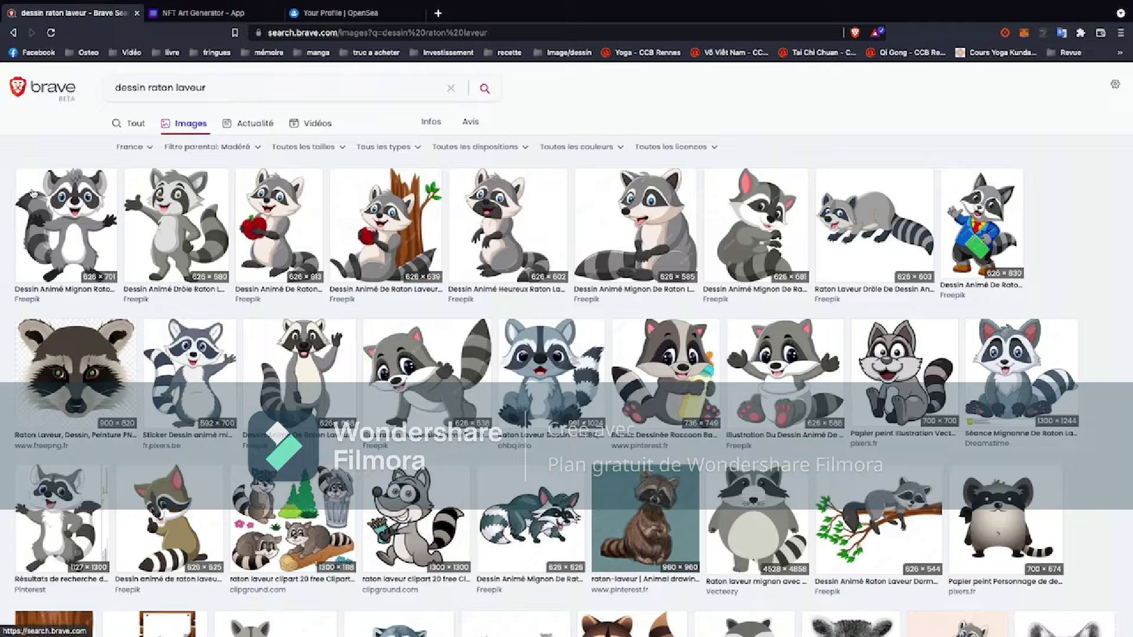
Browse the "dessin raton laveur" image results and open the standing raccoon colouring drawing in a new tab.
left_click(211, 87)
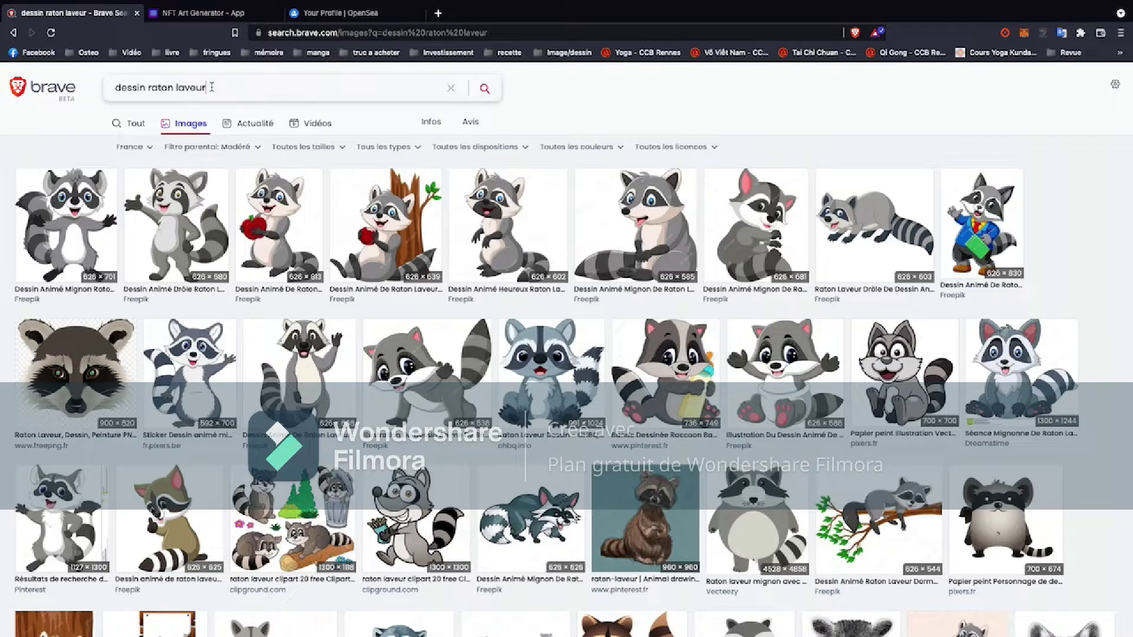
left_click(65, 134)
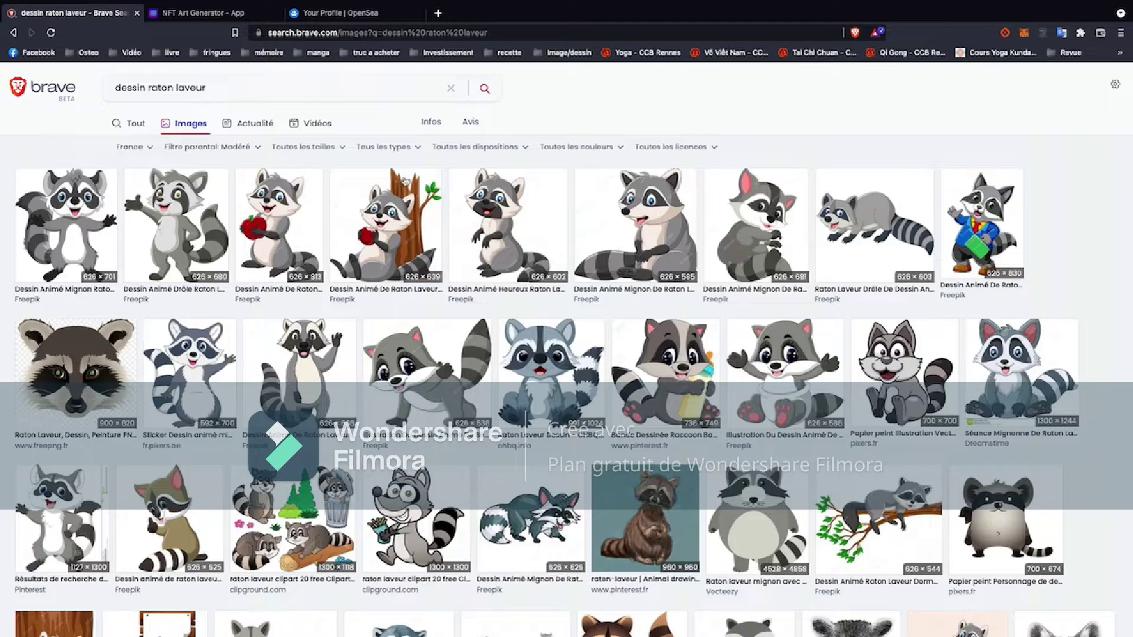
scroll(351, 334, "down", 10)
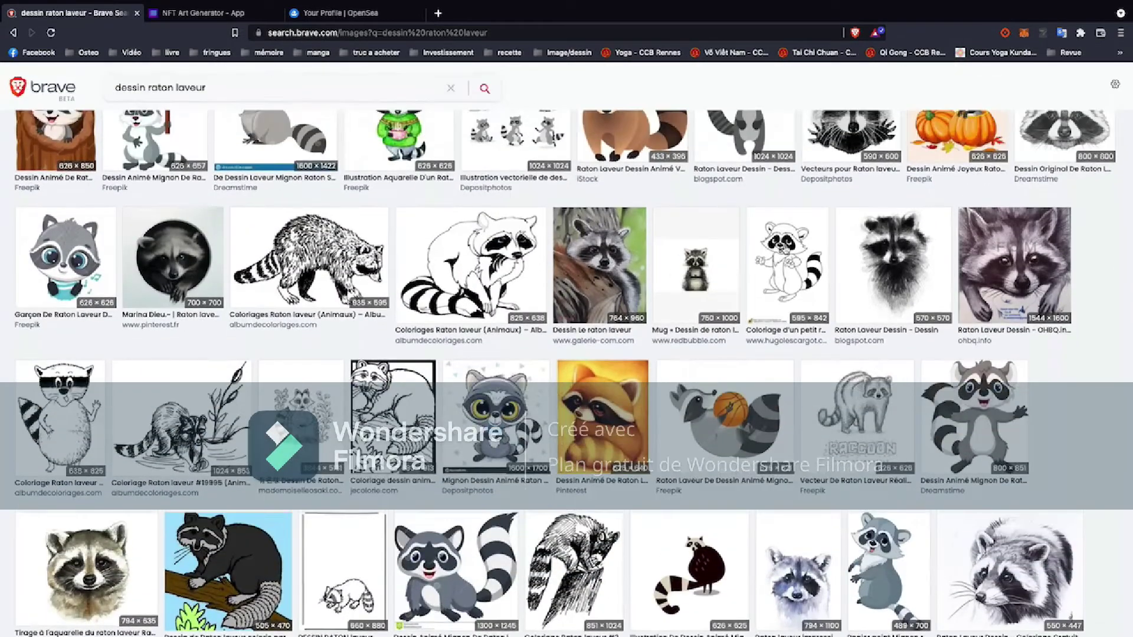
right_click(786, 247)
left_click(798, 253)
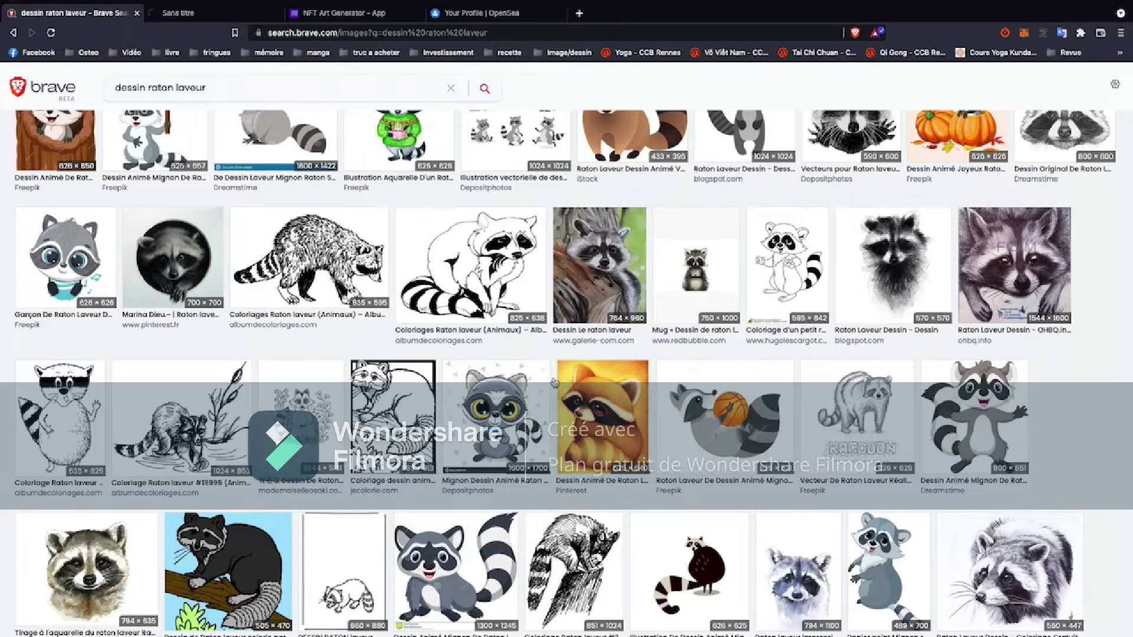
Open the grey seated cartoon raccoon image from the results in a new tab.
scroll(421, 328, "down", 4)
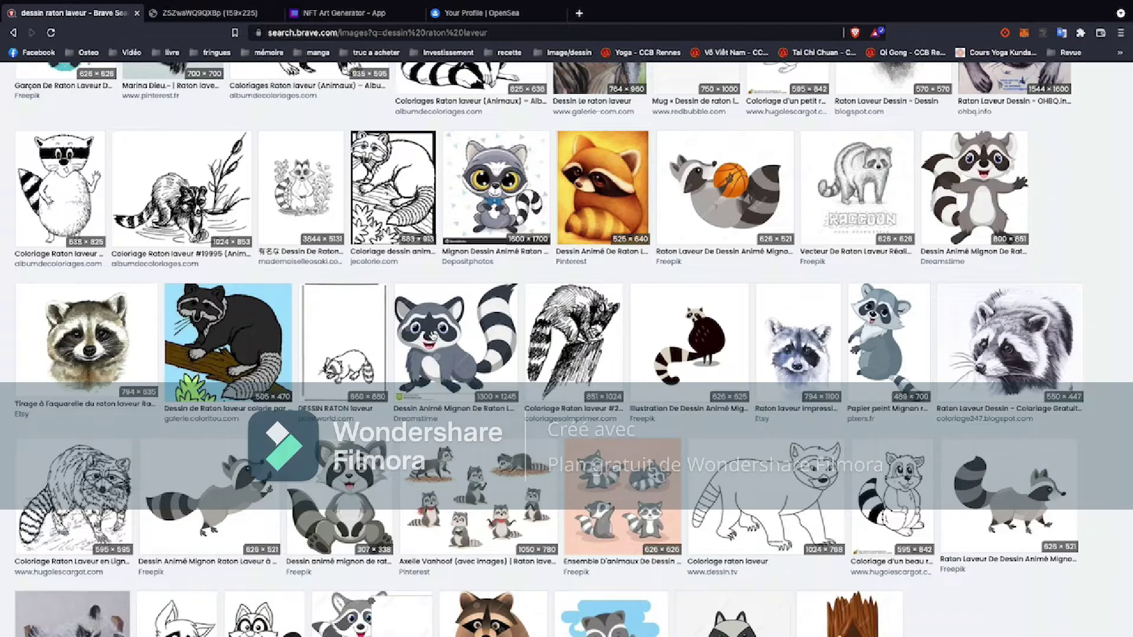
scroll(432, 339, "down", 2)
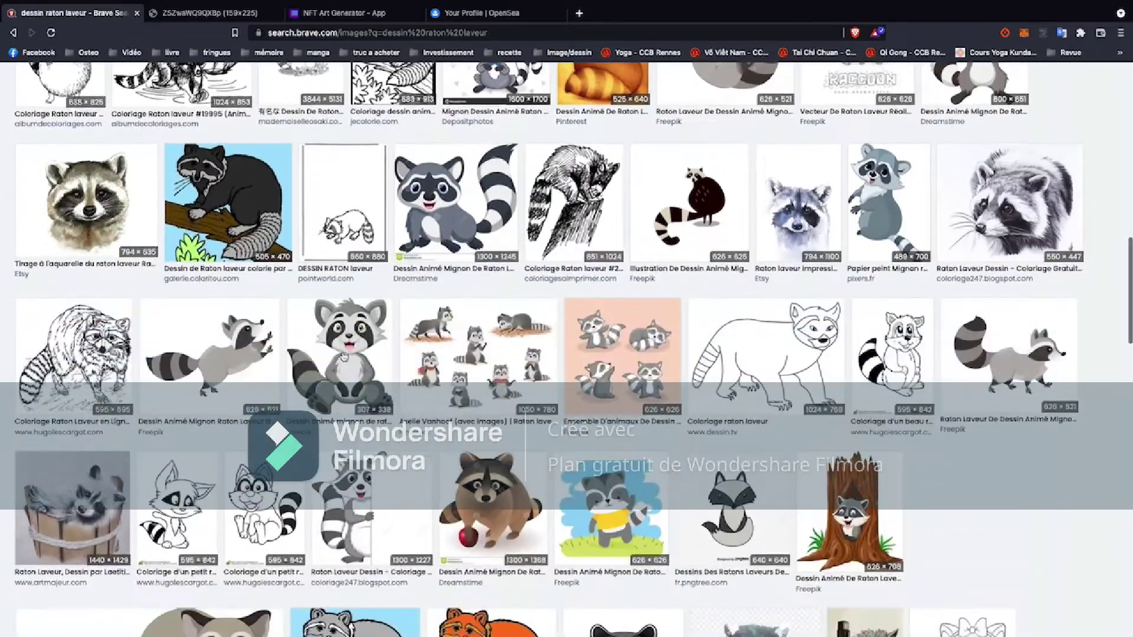
right_click(341, 354)
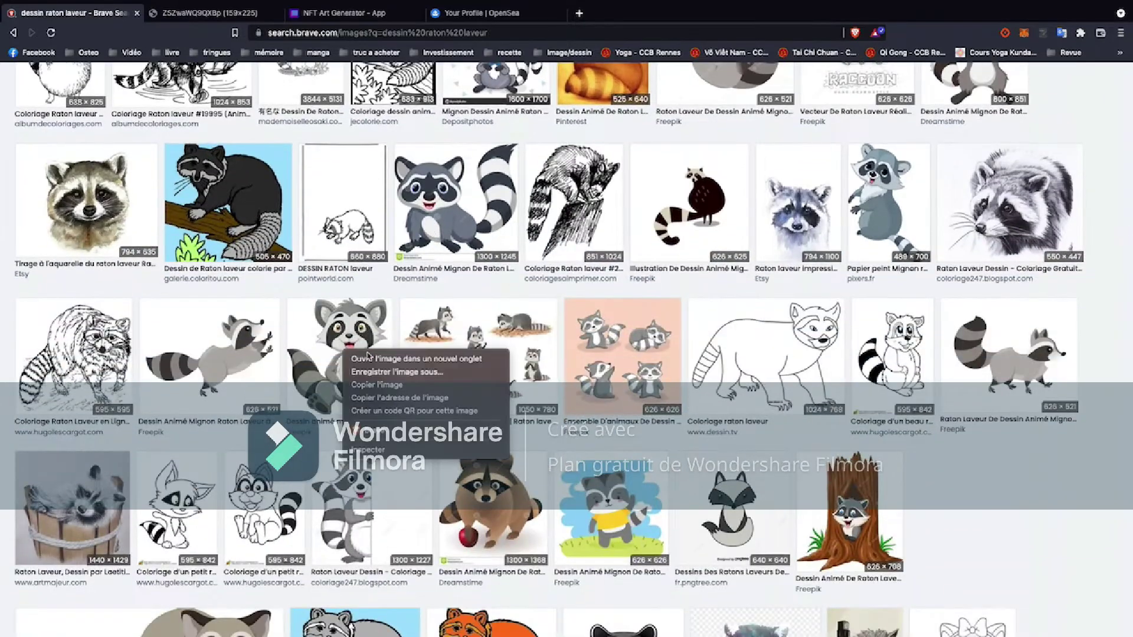
left_click(368, 358)
Open the colouring drawing of a sitting raccoon with its tail curled around it in a new tab.
scroll(401, 357, "down", 8)
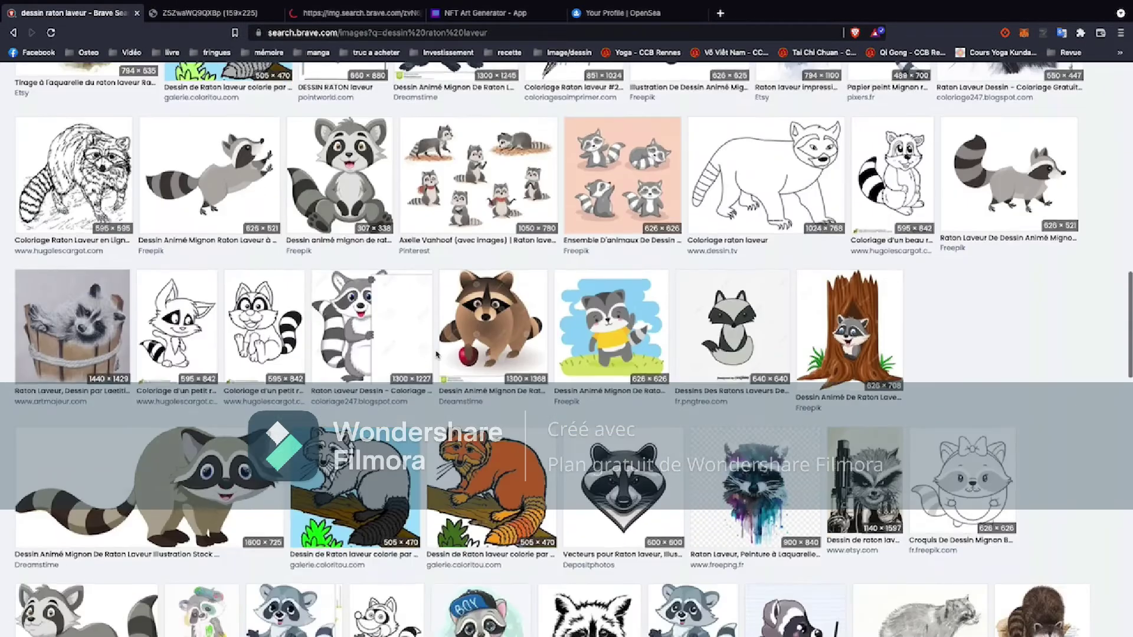
scroll(437, 354, "down", 3)
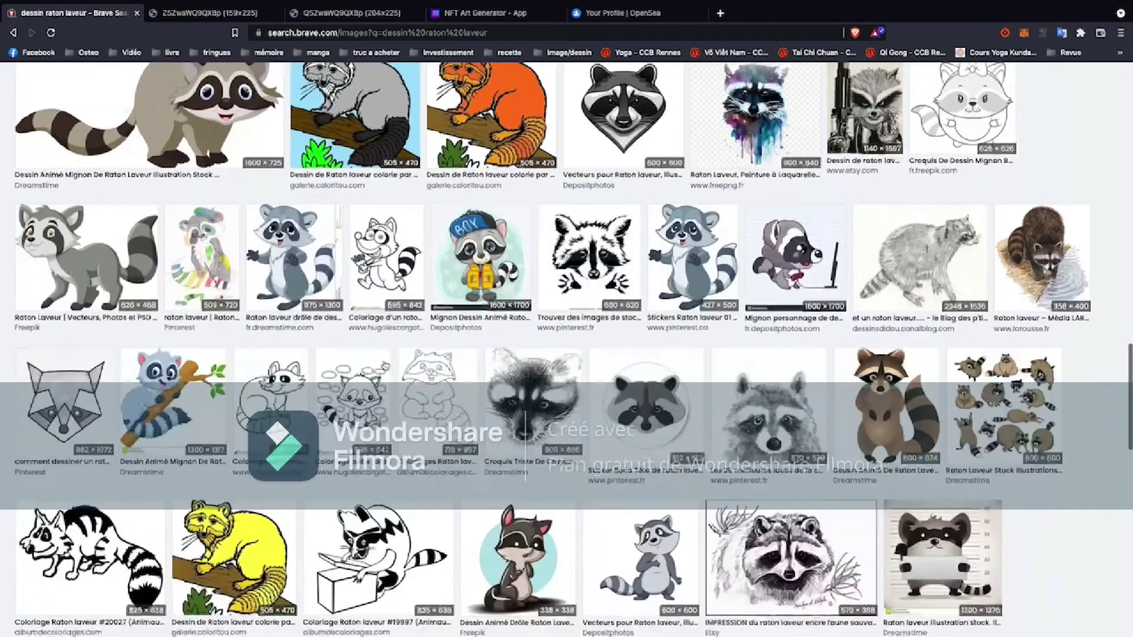
right_click(290, 382)
left_click(312, 388)
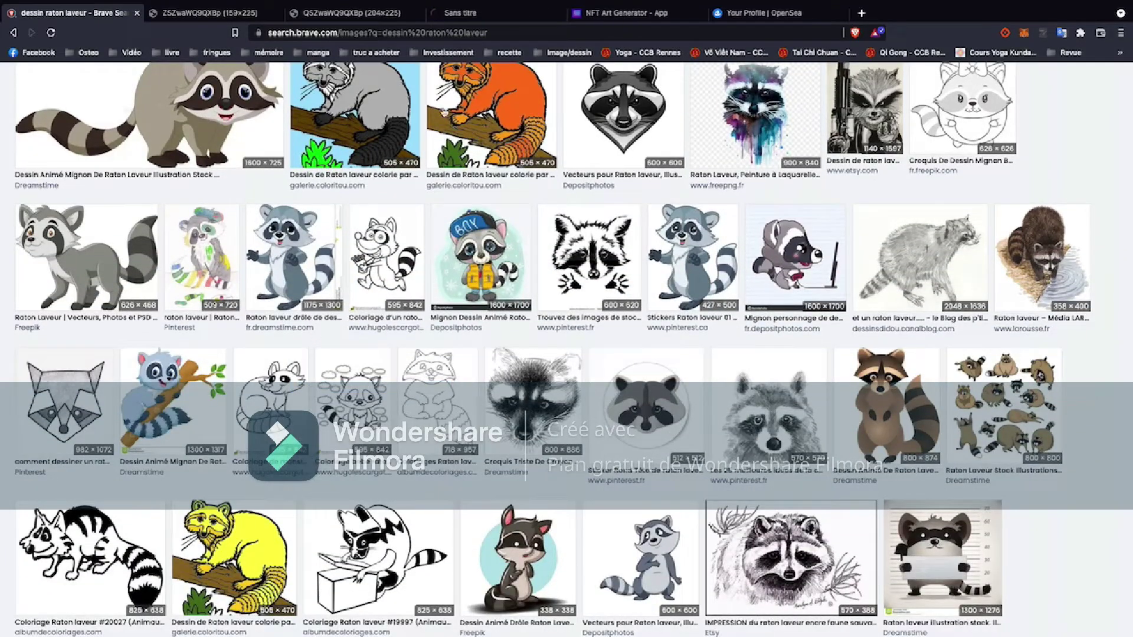
Review the three opened raccoon images one after another and browse further through the image results.
left_click(225, 17)
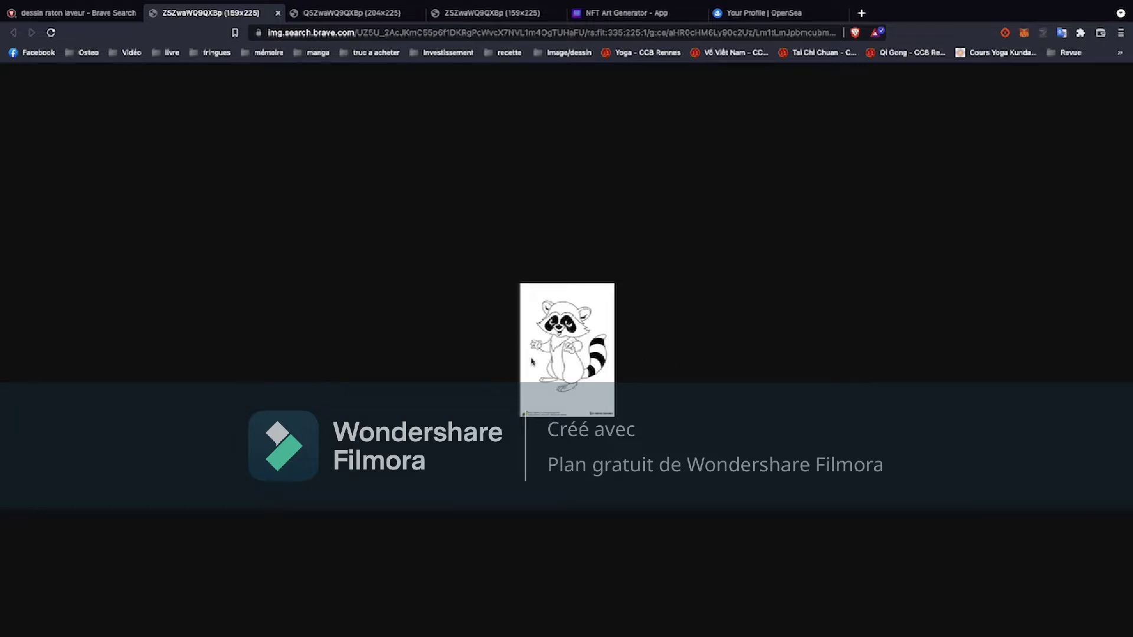
left_click(354, 13)
left_click(478, 17)
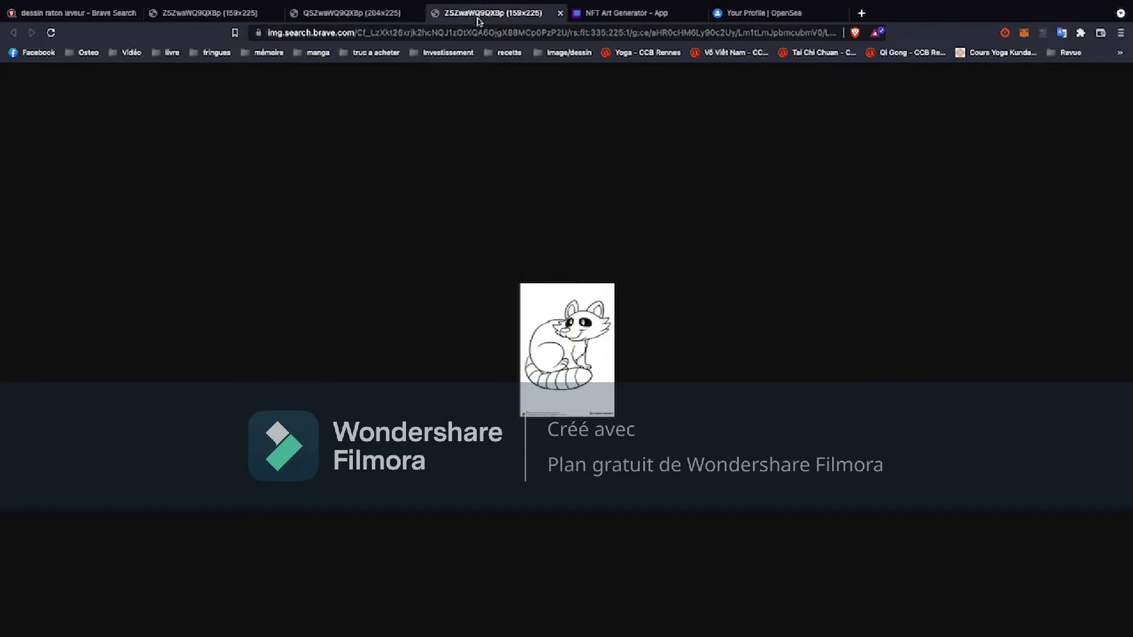
left_click(71, 15)
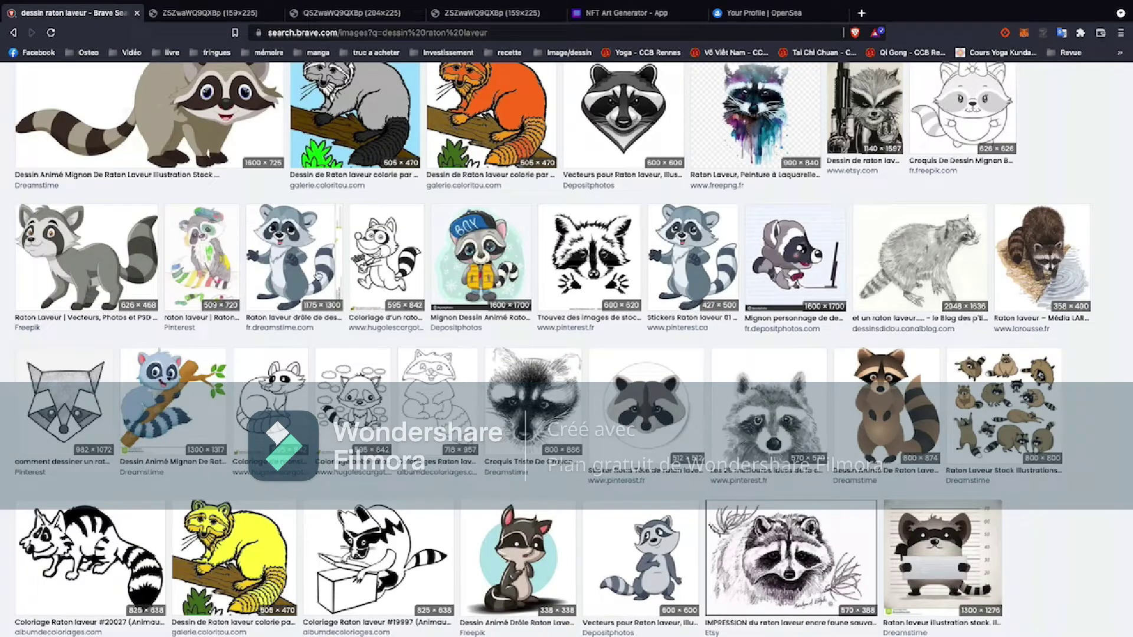
scroll(393, 394, "down", 2)
scroll(404, 393, "down", 4)
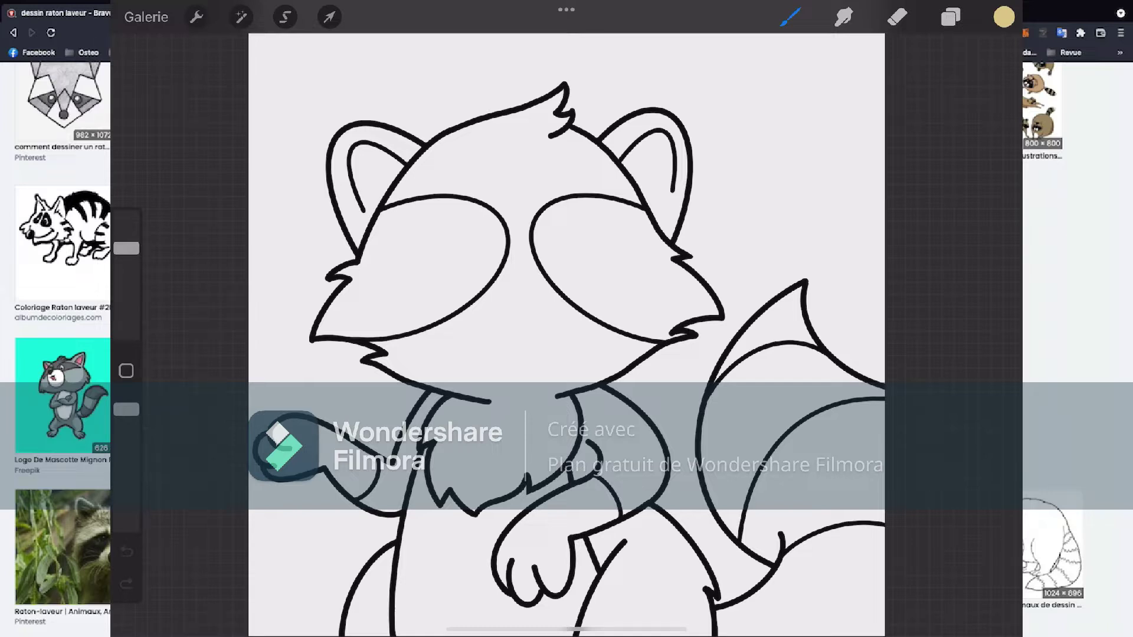
In Procreate, show the raccoon reference layer "Image insérée" below Calque 3 and adjust its opacity.
left_click(951, 16)
scroll(865, 354, "down", 1)
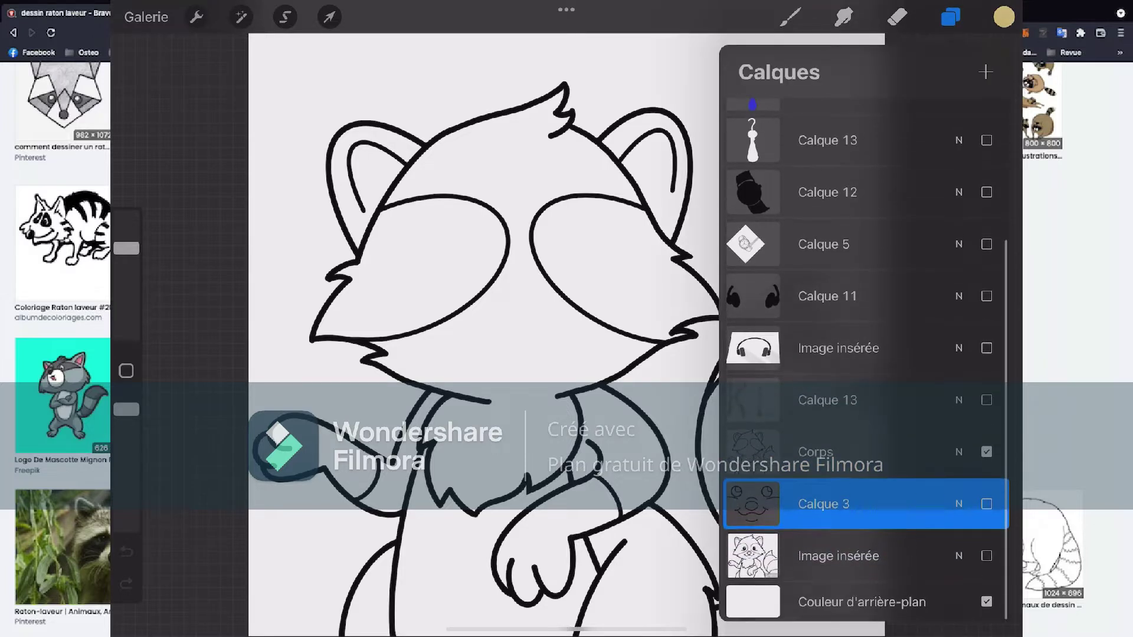
left_click(838, 557)
left_click(986, 556)
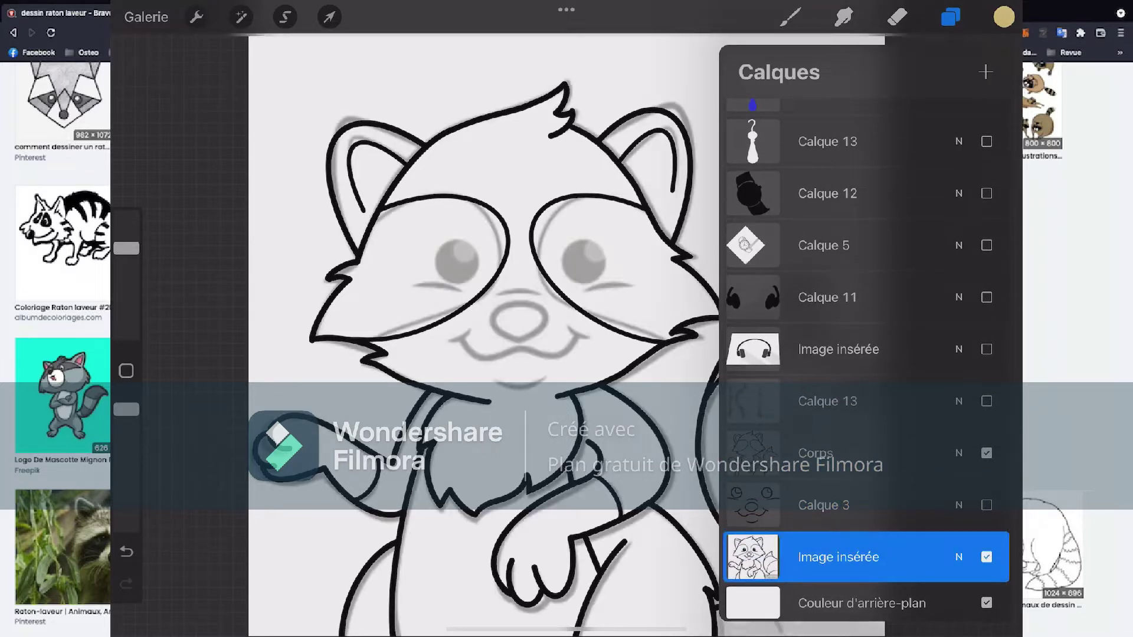
left_click(959, 557)
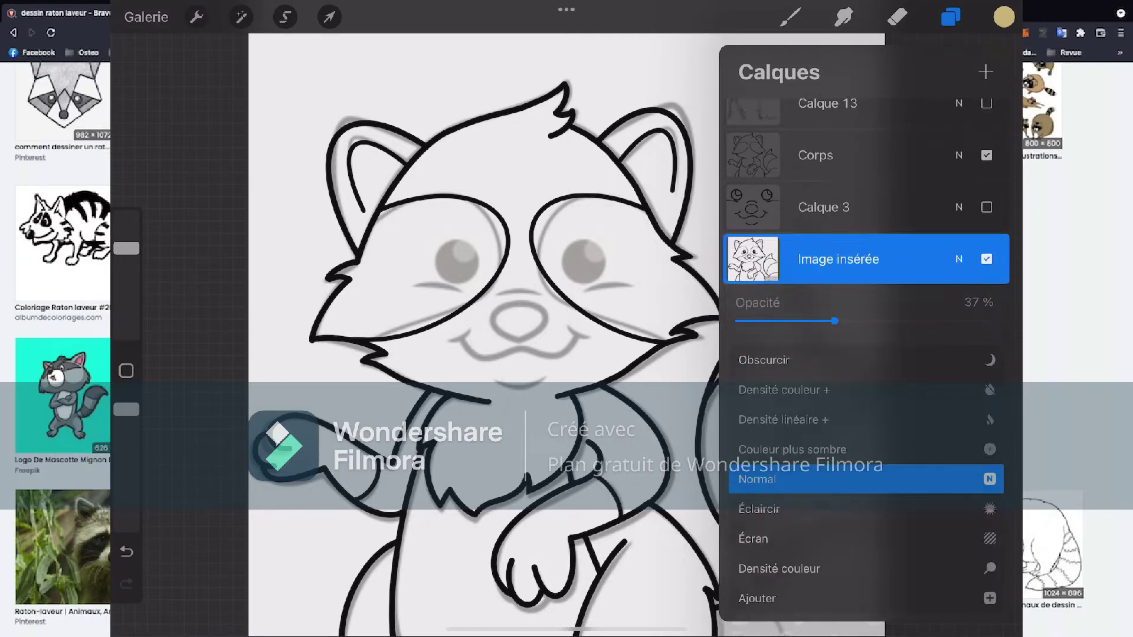
mouse_move(834, 321)
left_mouse_down()
mouse_move(784, 321)
mouse_move(943, 321)
mouse_move(839, 322)
left_mouse_up()
left_click(959, 259)
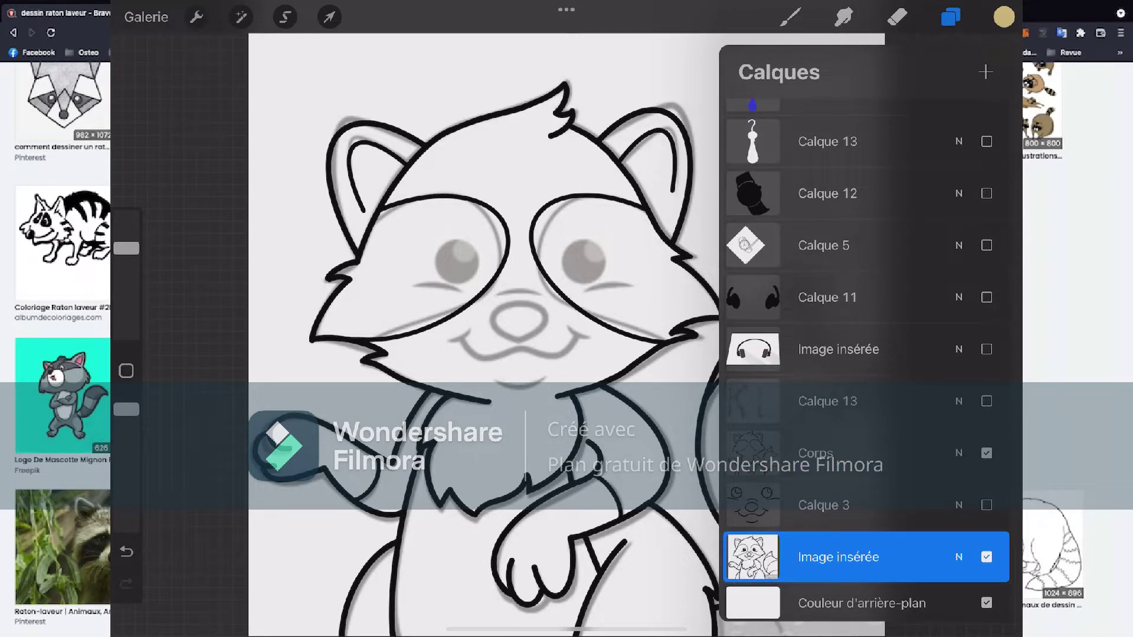
Show the facial features layer Calque 3 and hide the raccoon reference image layer.
left_click(824, 505)
left_click(987, 505)
left_click(987, 556)
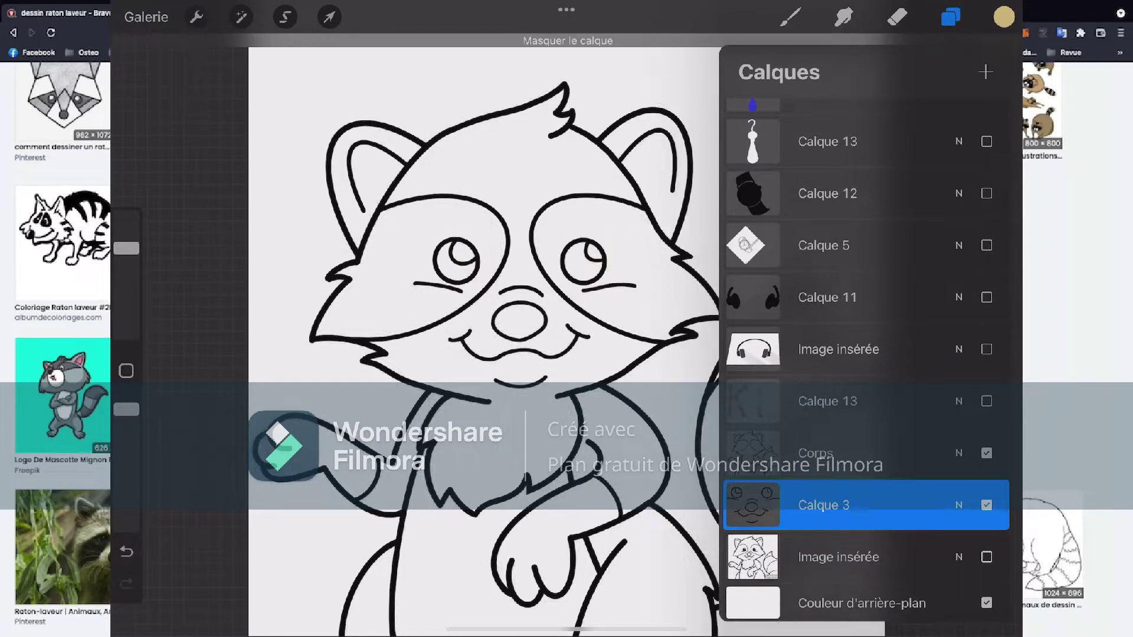
Compare the face with and without the Corps layer, and hide both Corps and Calque 3.
left_click(987, 452)
left_click(987, 453)
left_click(987, 453)
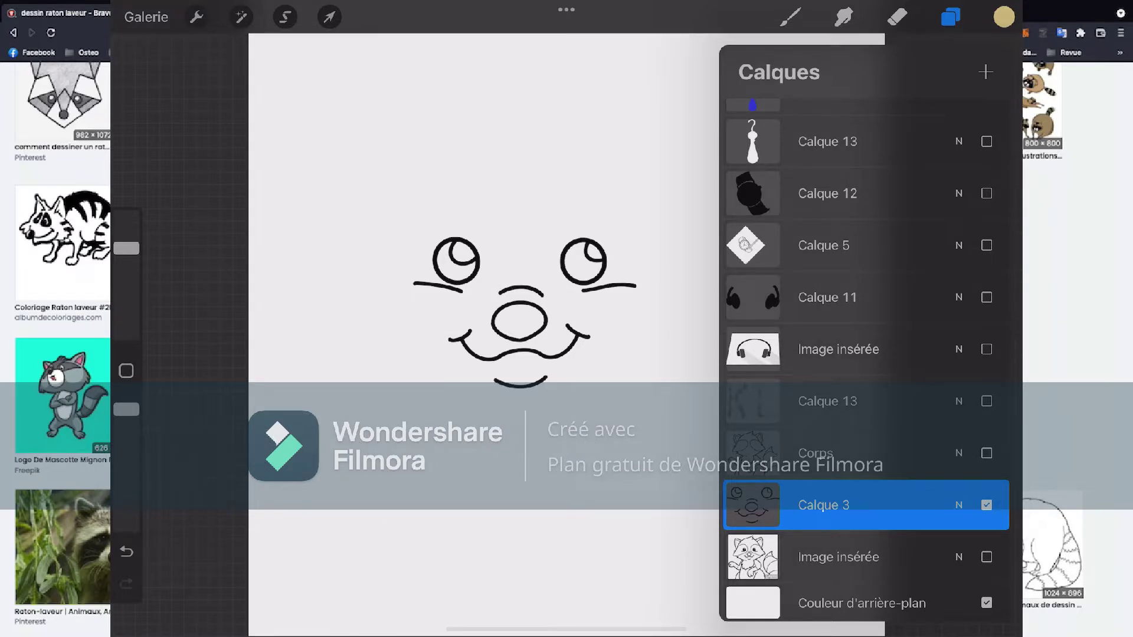
scroll(865, 354, "up", 1)
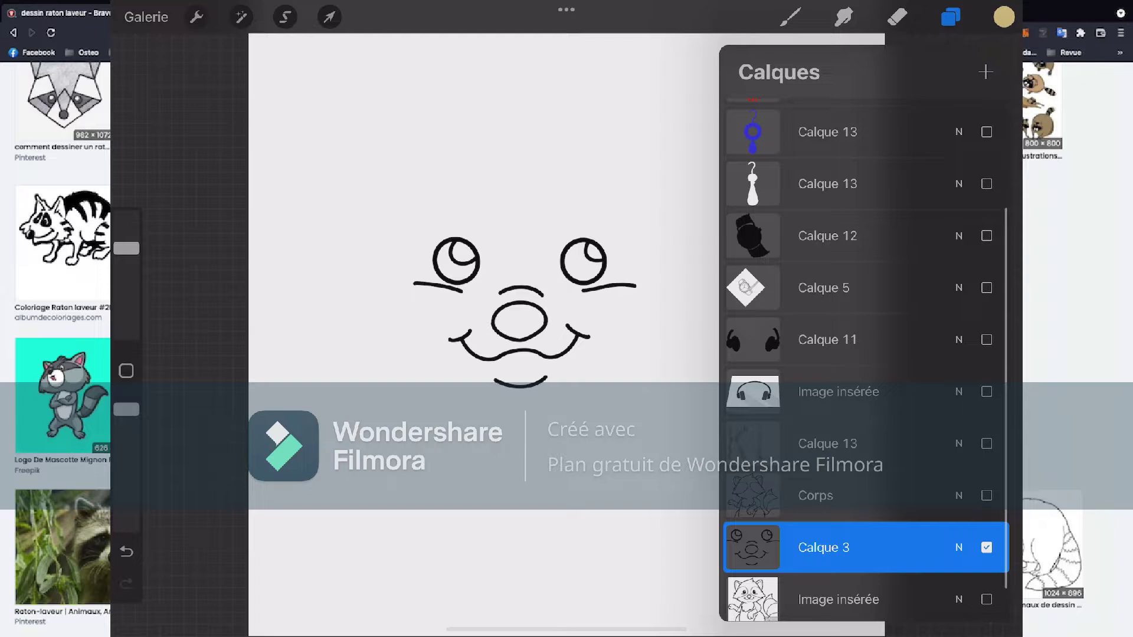
scroll(864, 354, "down", 1)
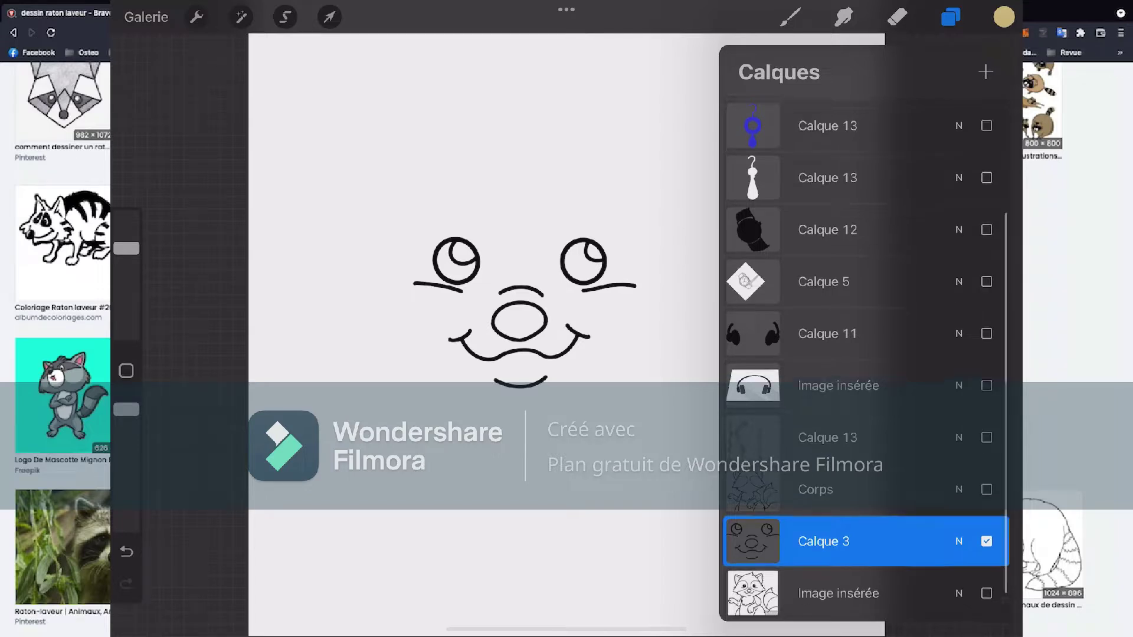
left_click(986, 486)
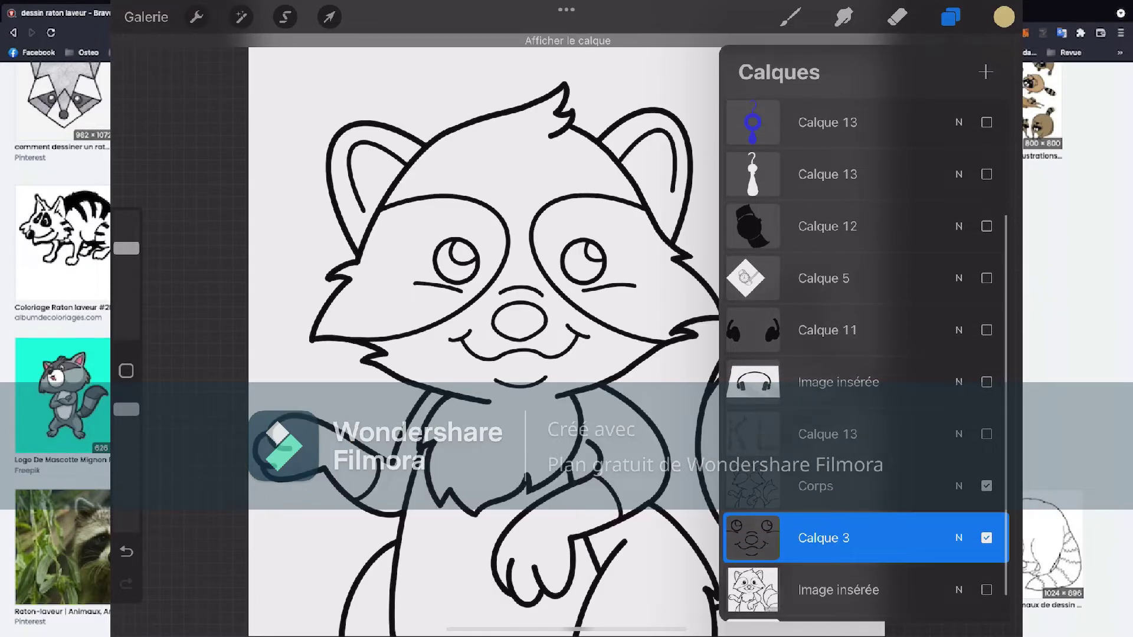
left_click(986, 486)
left_click(986, 538)
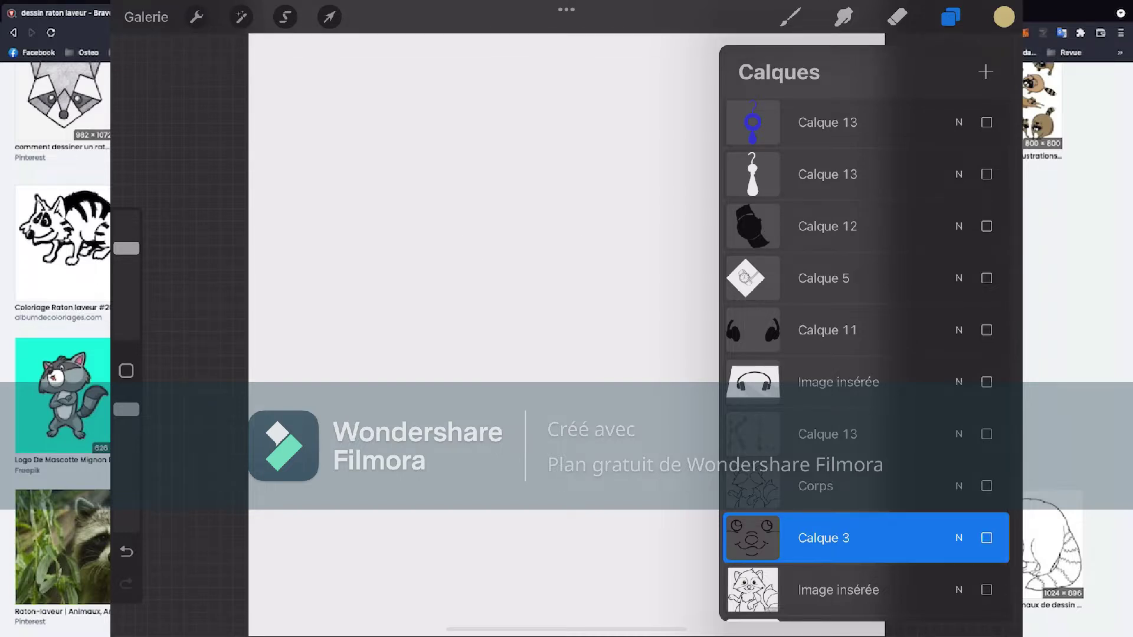
Compare the inserted headphones image with its tracing on Calque 11 by toggling their visibility, and hide both.
scroll(865, 354, "up", 1)
left_click(986, 409)
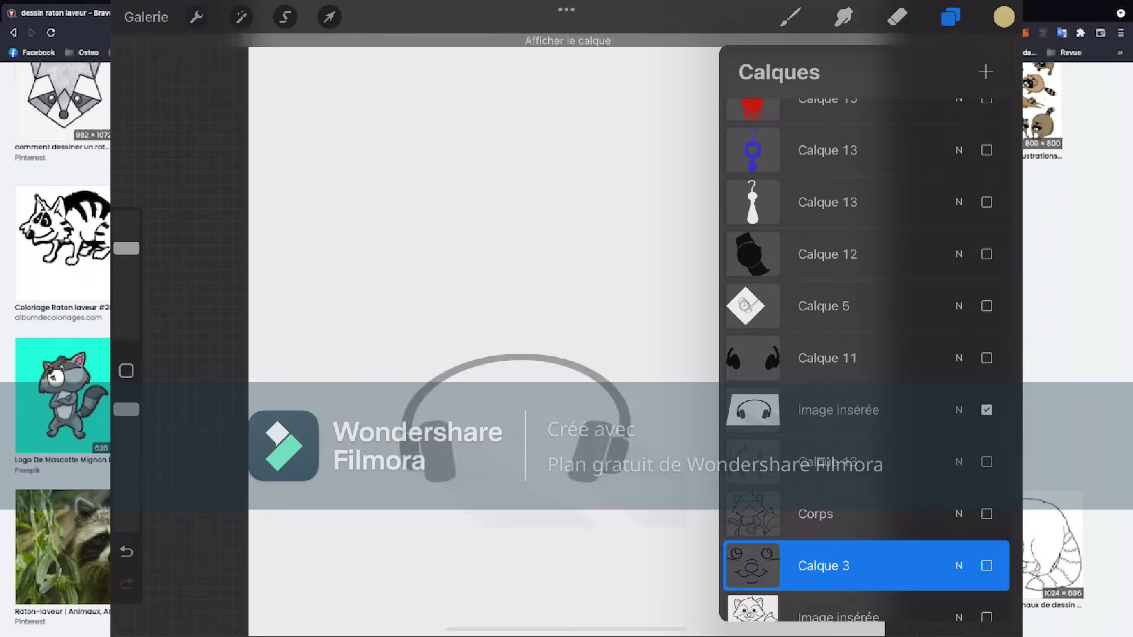
left_click(986, 358)
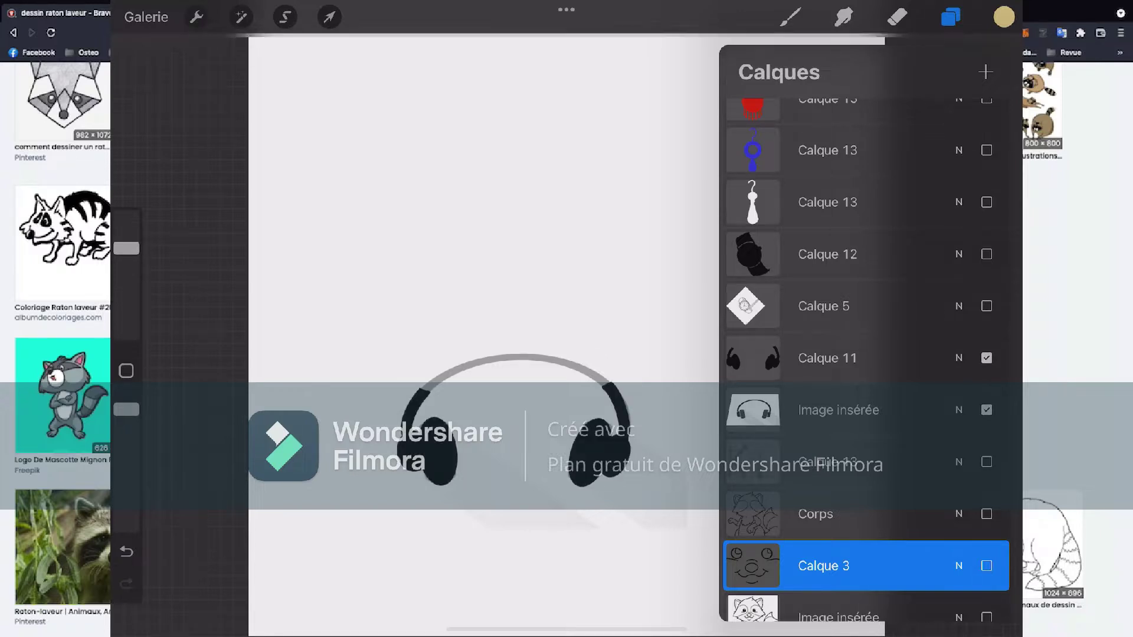
left_click(986, 410)
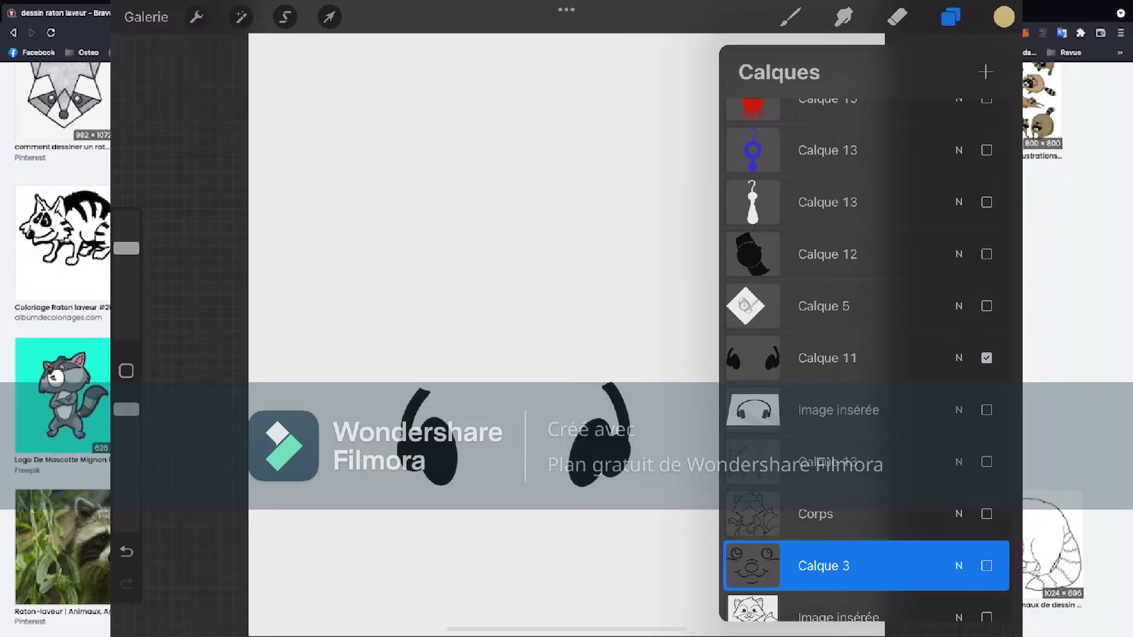
left_click(986, 410)
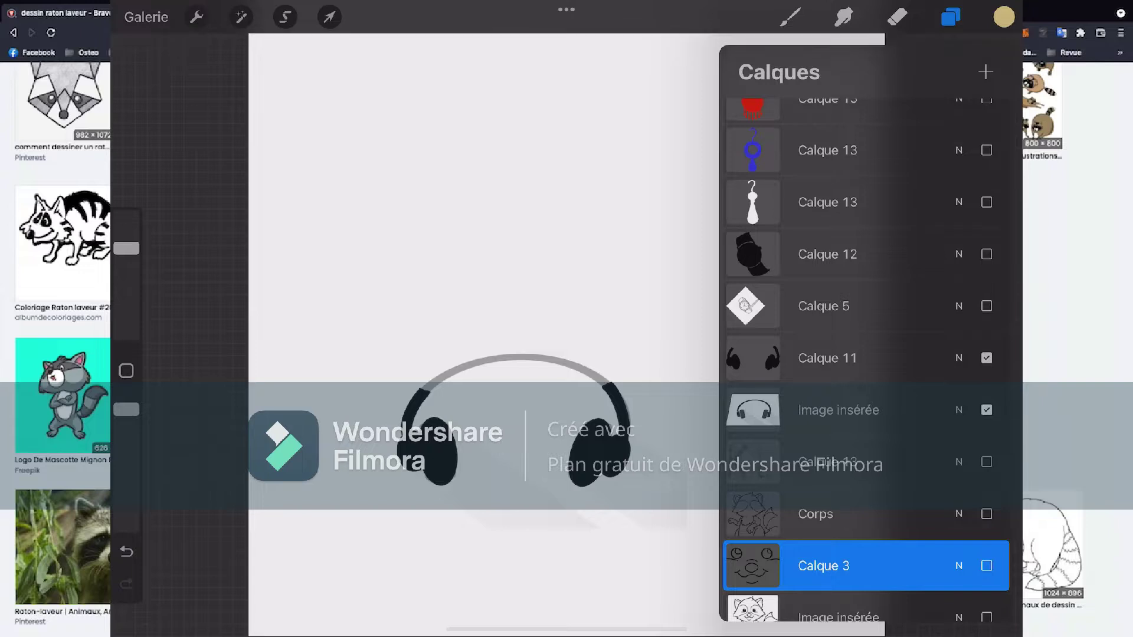
left_click(987, 409)
left_click(986, 358)
View the watch reference on Calque 5 and its black tracing on Calque 12, and hide both layers.
left_click(986, 305)
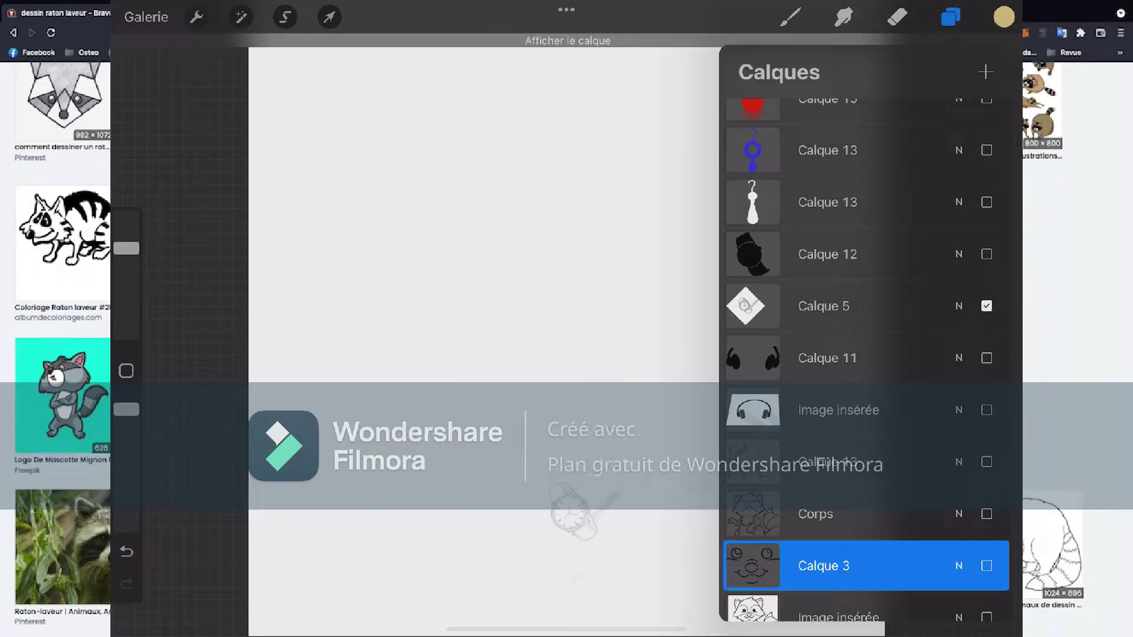
left_click(986, 254)
left_click(986, 306)
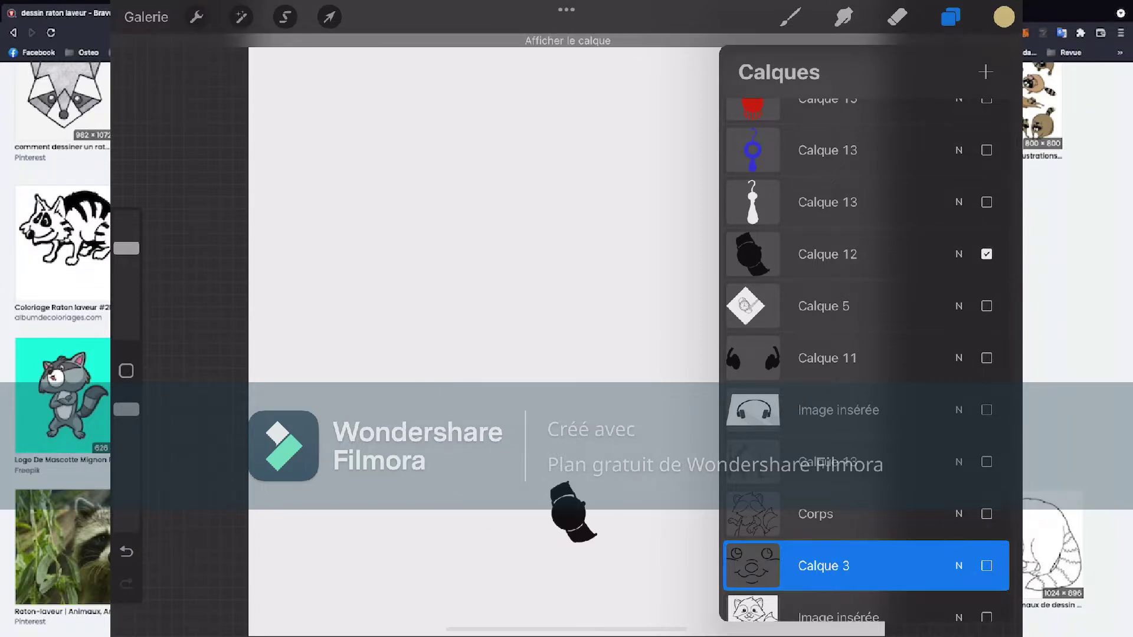
left_click(950, 17)
left_click(951, 16)
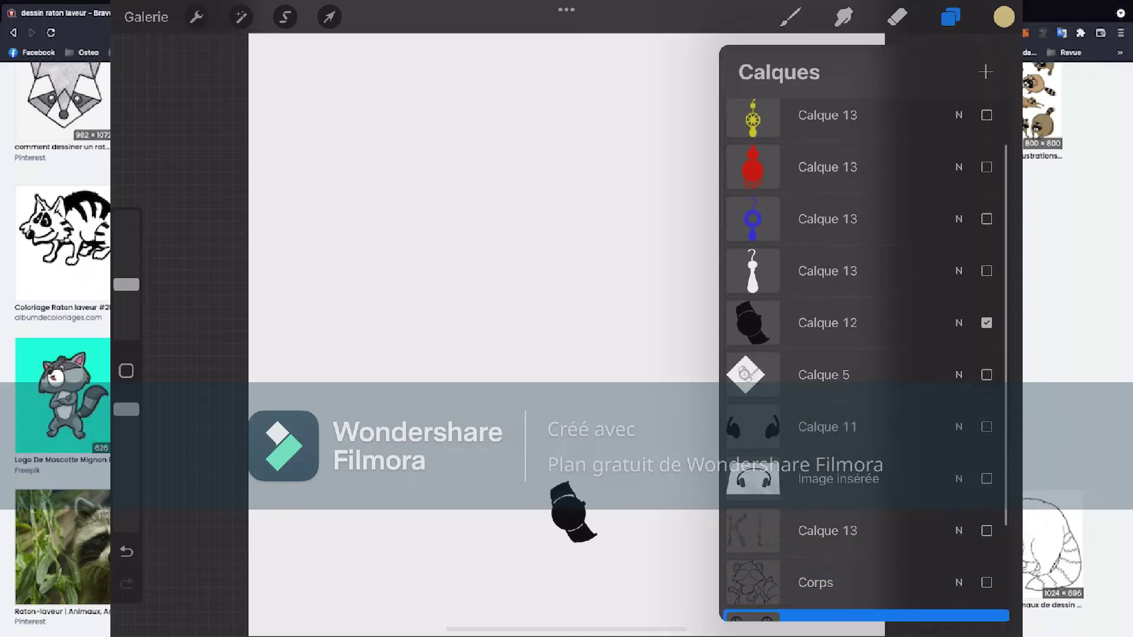
left_click(986, 323)
Show the white, blue, red and yellow earring layers together and briefly toggle the black earring layer.
left_click(986, 271)
left_click(986, 219)
left_click(986, 167)
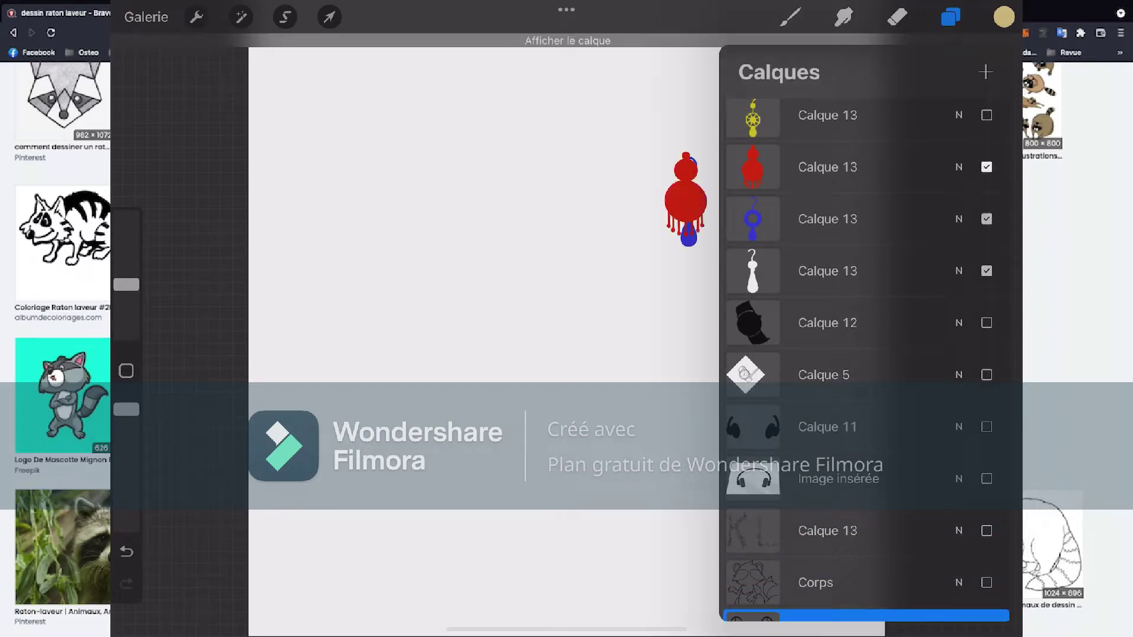
left_click(986, 115)
scroll(856, 295, "up", 2)
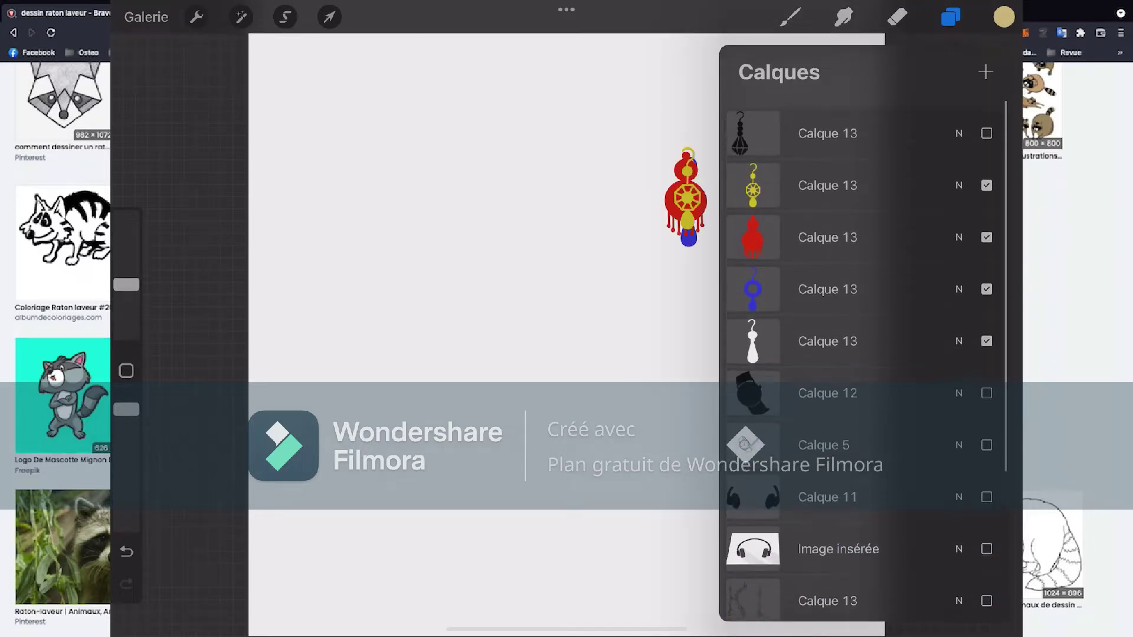
left_click(986, 124)
left_click(986, 124)
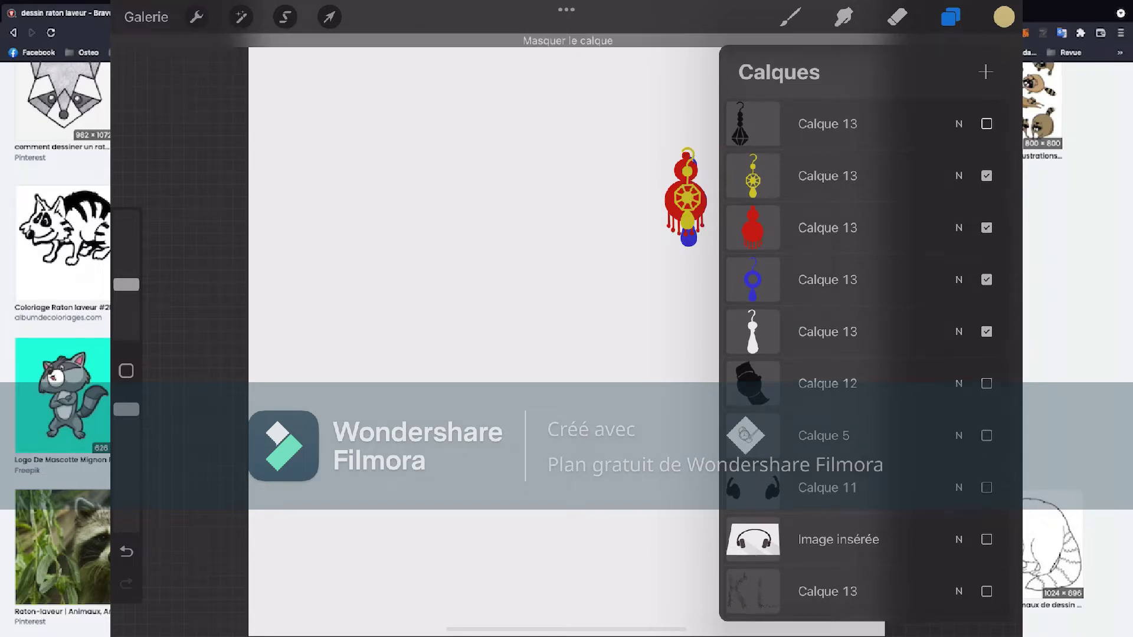
Hide the yellow, red and blue earring layers and leave only the white earring layer shown.
left_click(986, 176)
left_click(986, 227)
left_click(986, 280)
left_click(986, 331)
left_click(986, 331)
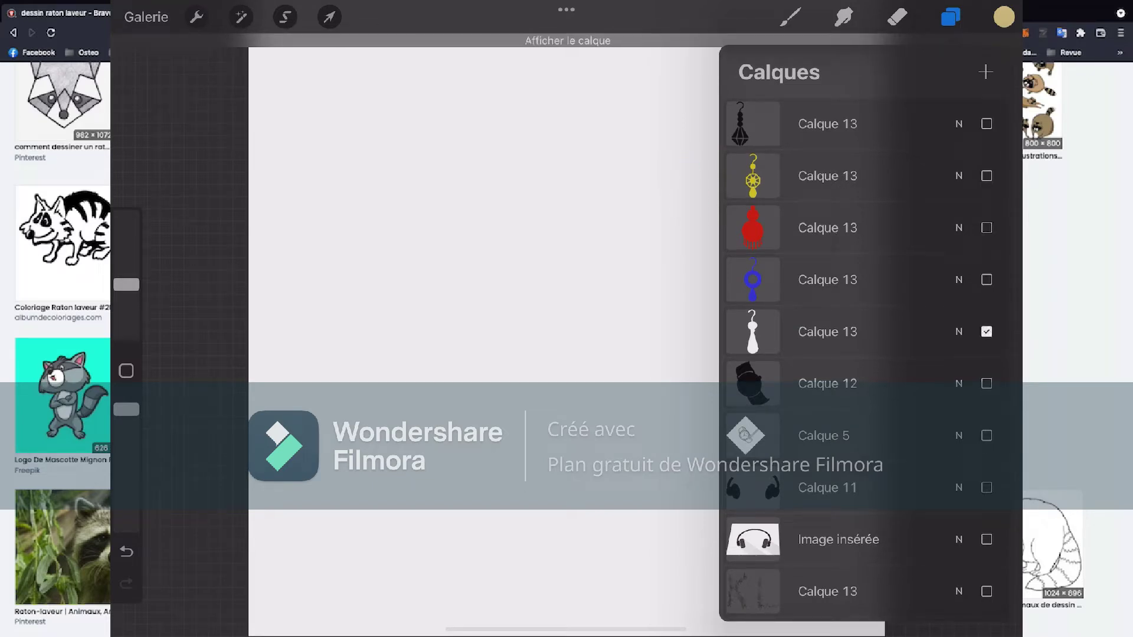
Show the Corps and Calque 3 layers, hide the white earring layer, and return to the gallery.
left_click(950, 16)
left_click(950, 17)
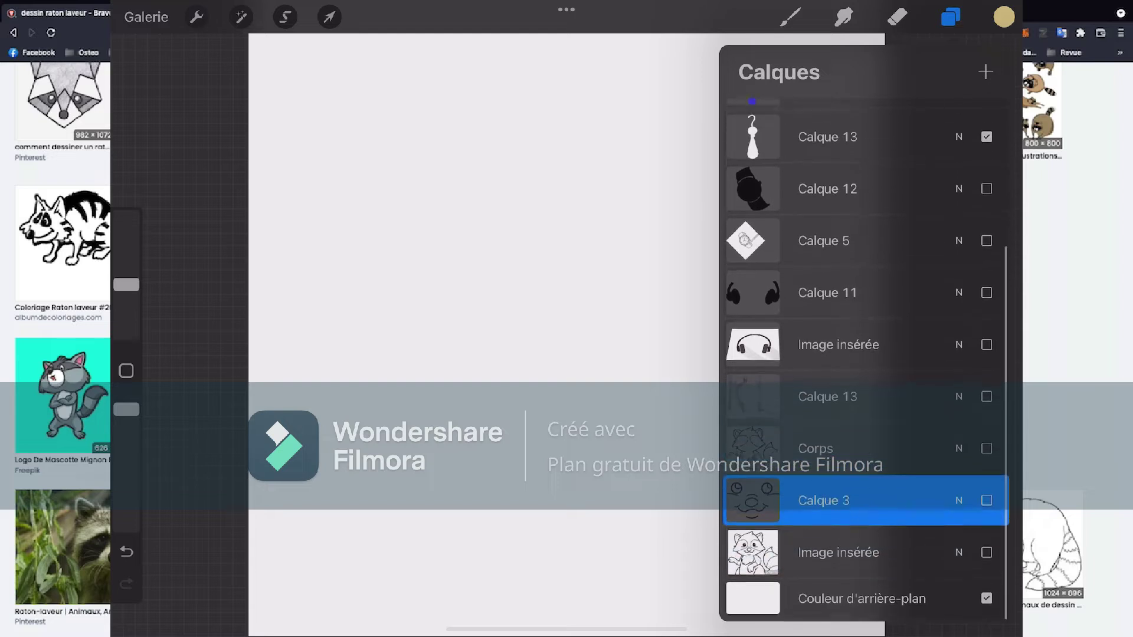
left_click(986, 453)
left_click(986, 505)
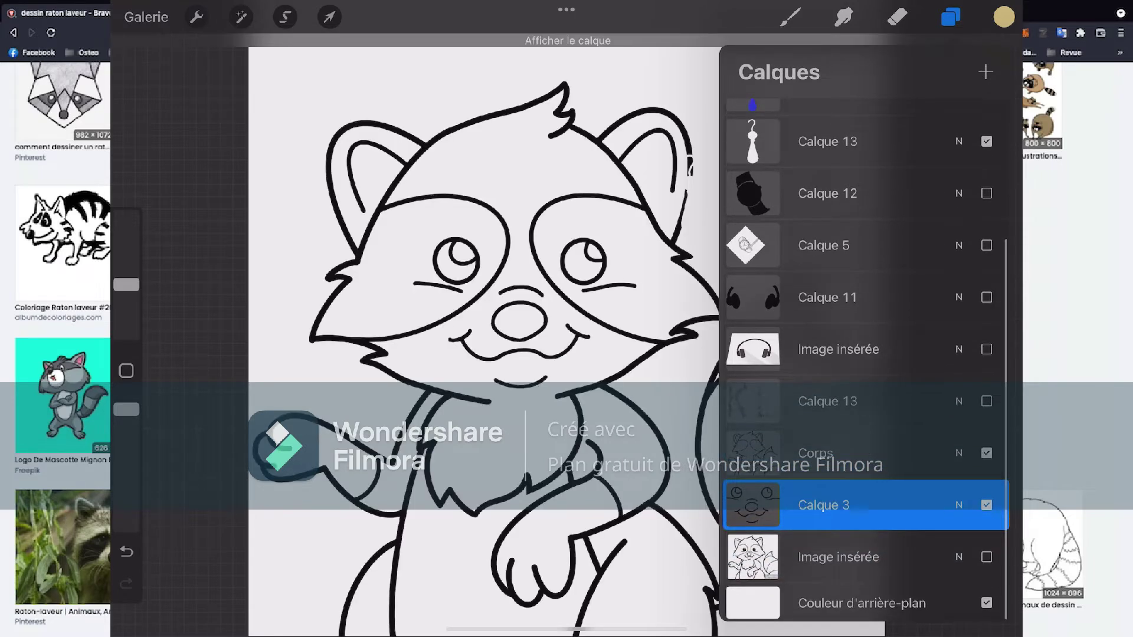
left_click(897, 17)
left_click(950, 16)
scroll(864, 354, "up", 2)
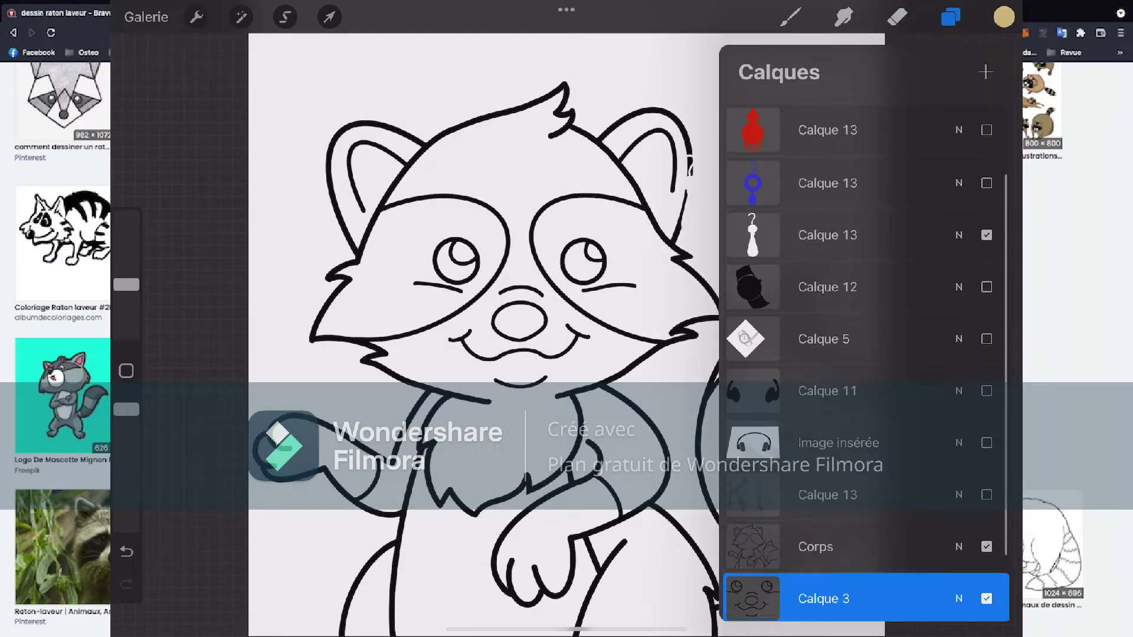
left_click(986, 230)
left_click(897, 16)
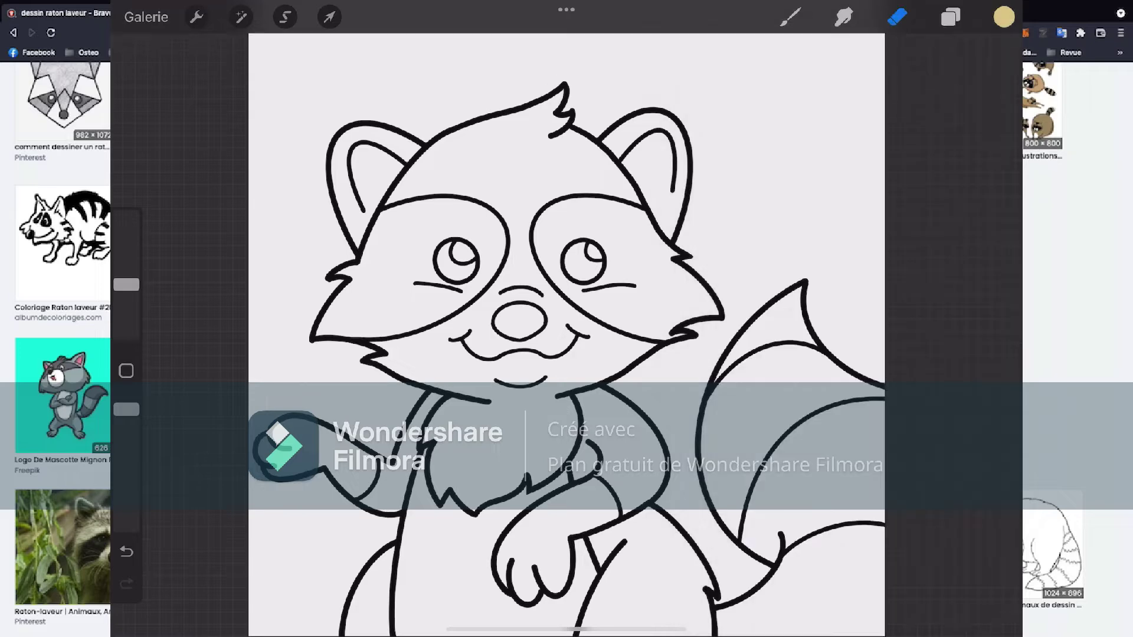
left_click(145, 16)
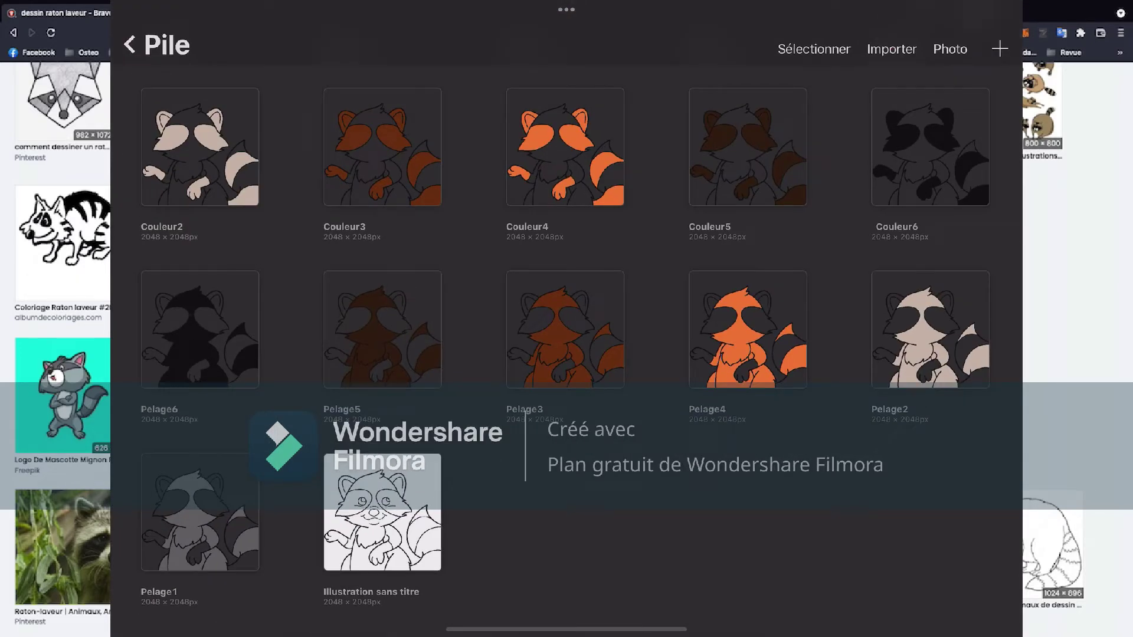
Look through the coloured raccoon variants in the stack and view the Pelage1 canvas.
scroll(250, 534, "up", 7)
scroll(566, 354, "down", 7)
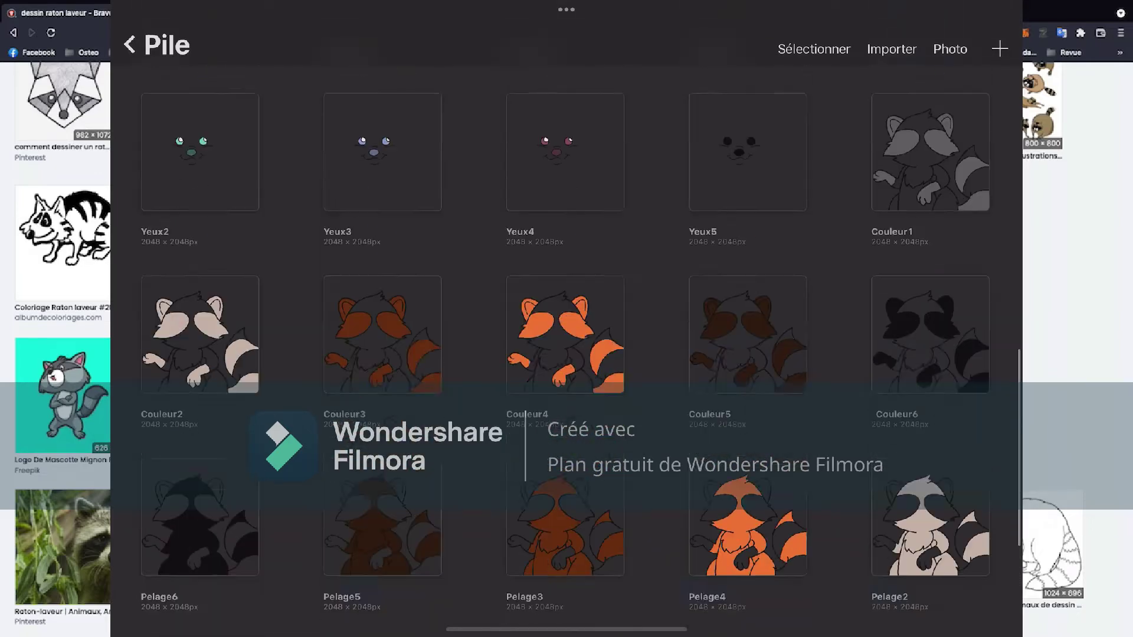
scroll(566, 354, "up", 5)
scroll(567, 354, "up", 4)
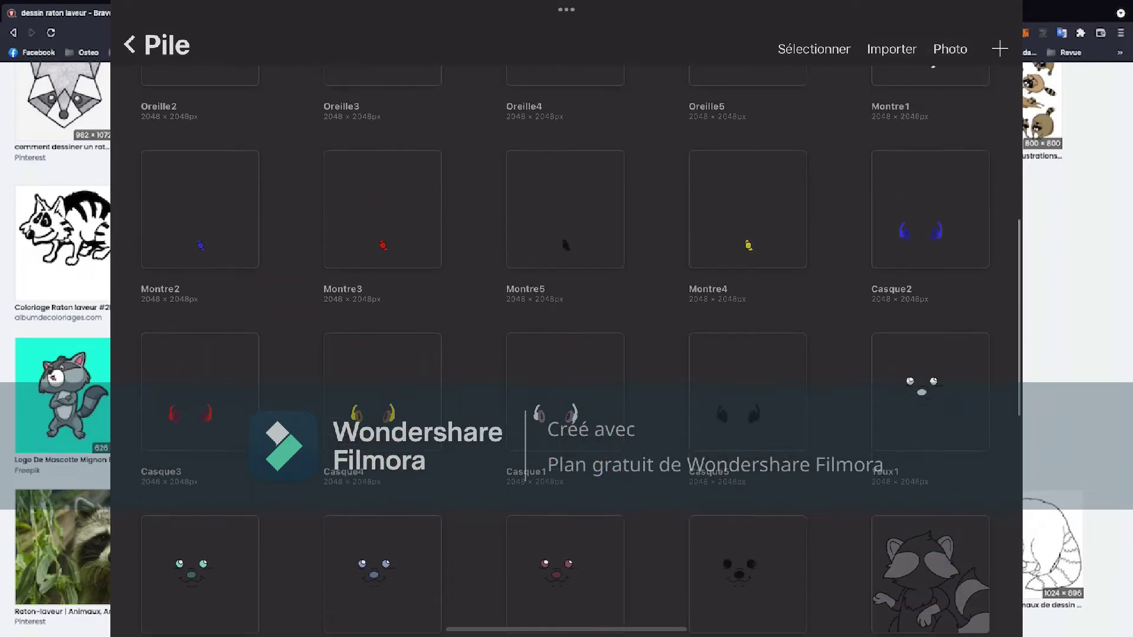
scroll(566, 354, "down", 9)
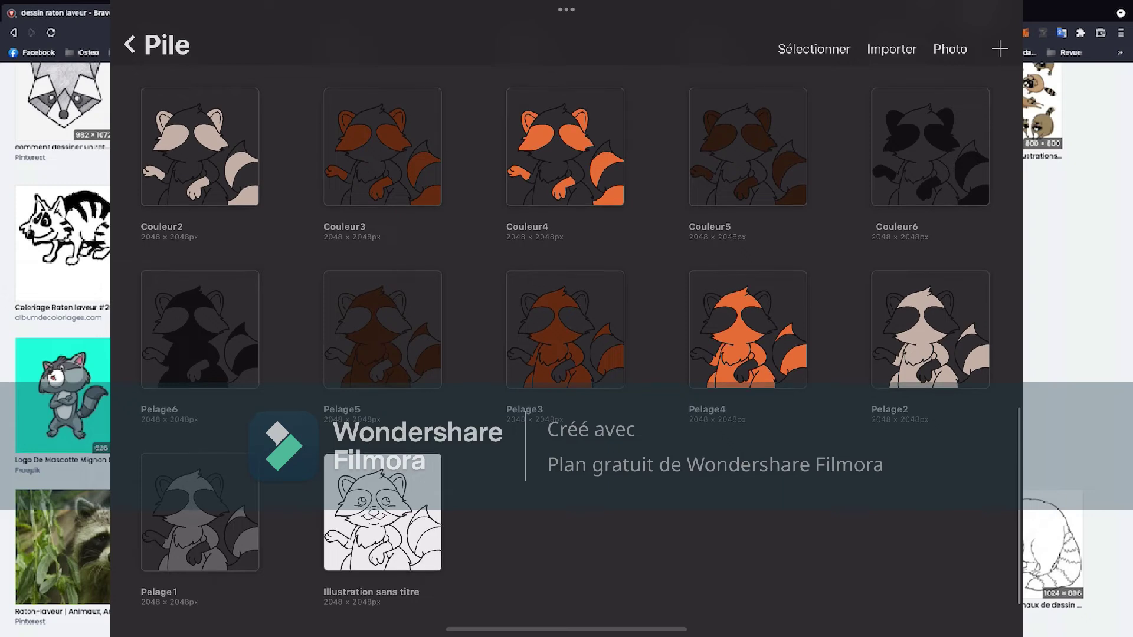
left_click(200, 512)
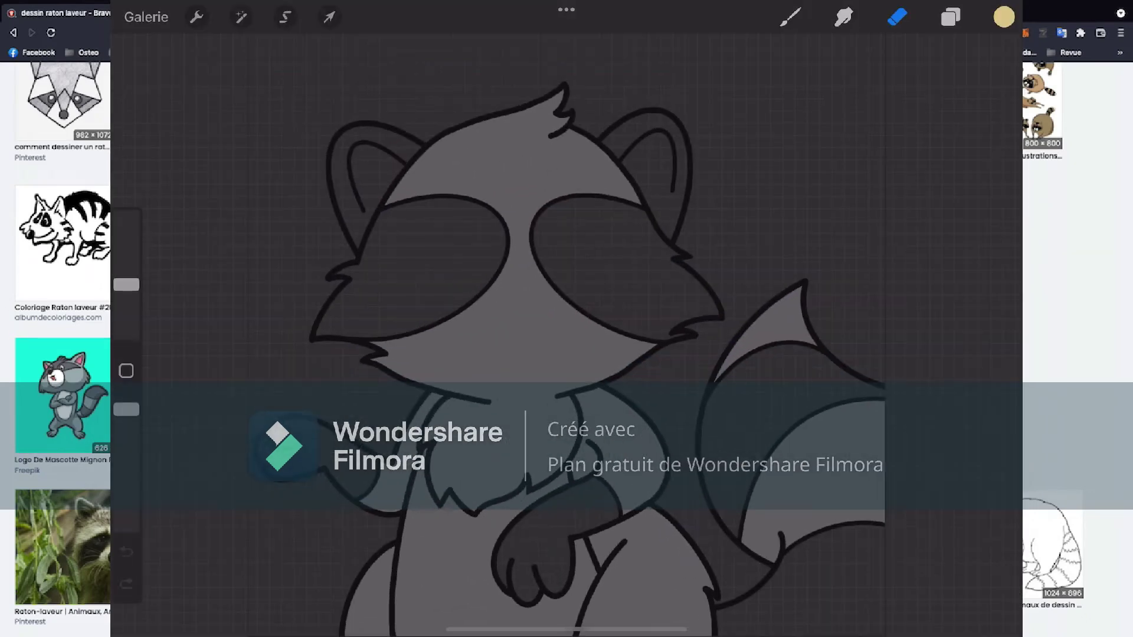
left_click(146, 16)
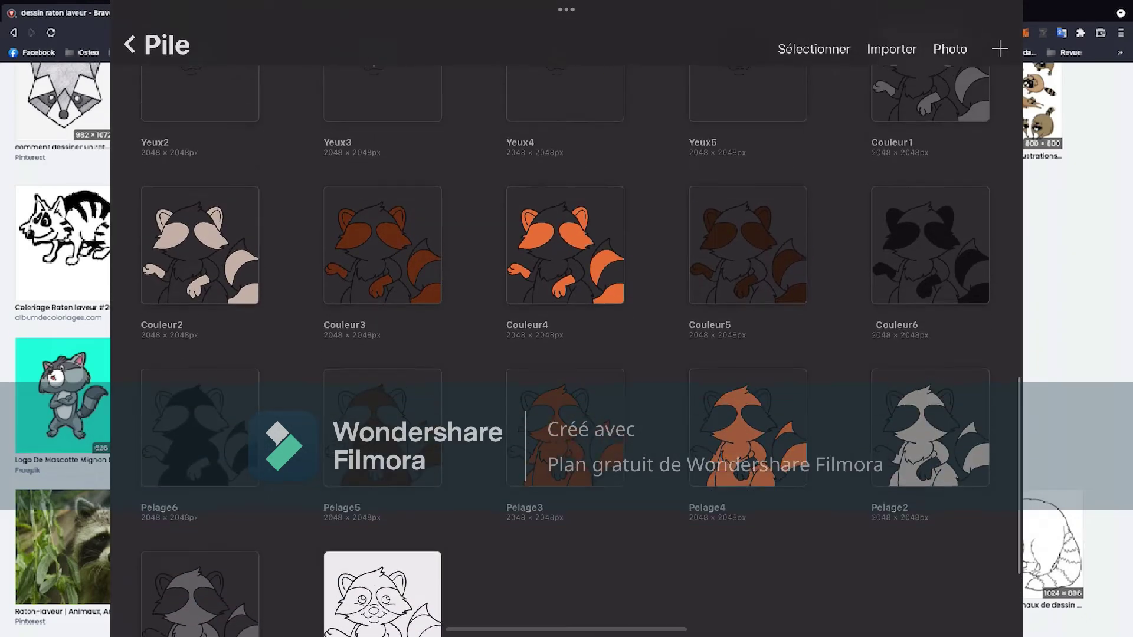
Review the eyes, headphones, watch, earring and background canvases in the stack.
scroll(566, 348, "up", 5)
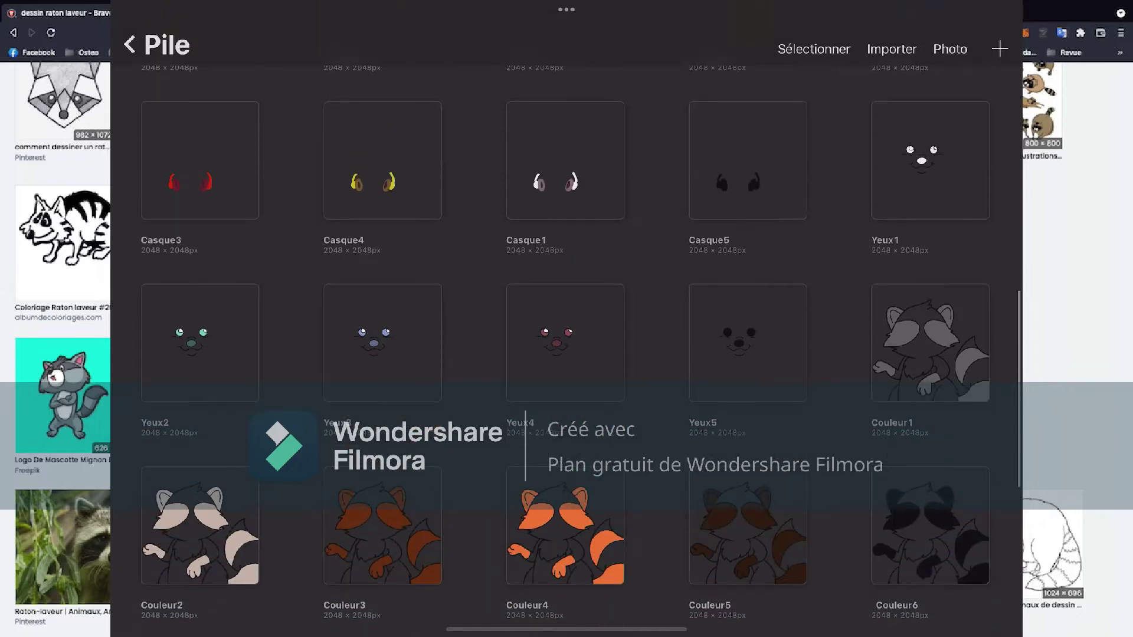
scroll(567, 348, "up", 3)
scroll(567, 348, "up", 3)
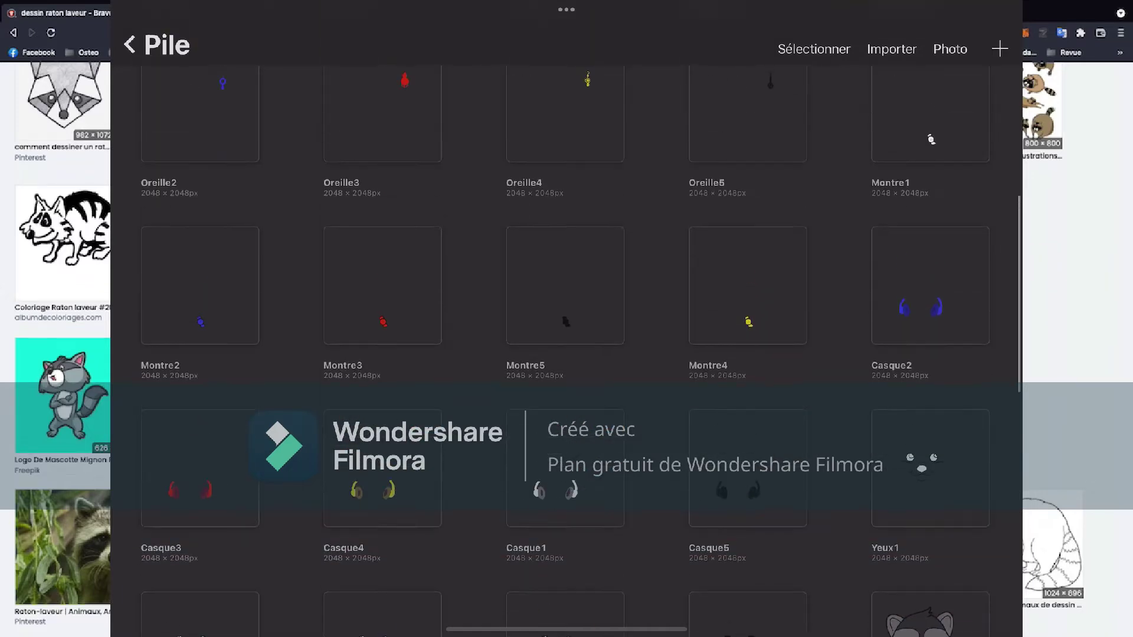
scroll(567, 348, "up", 2)
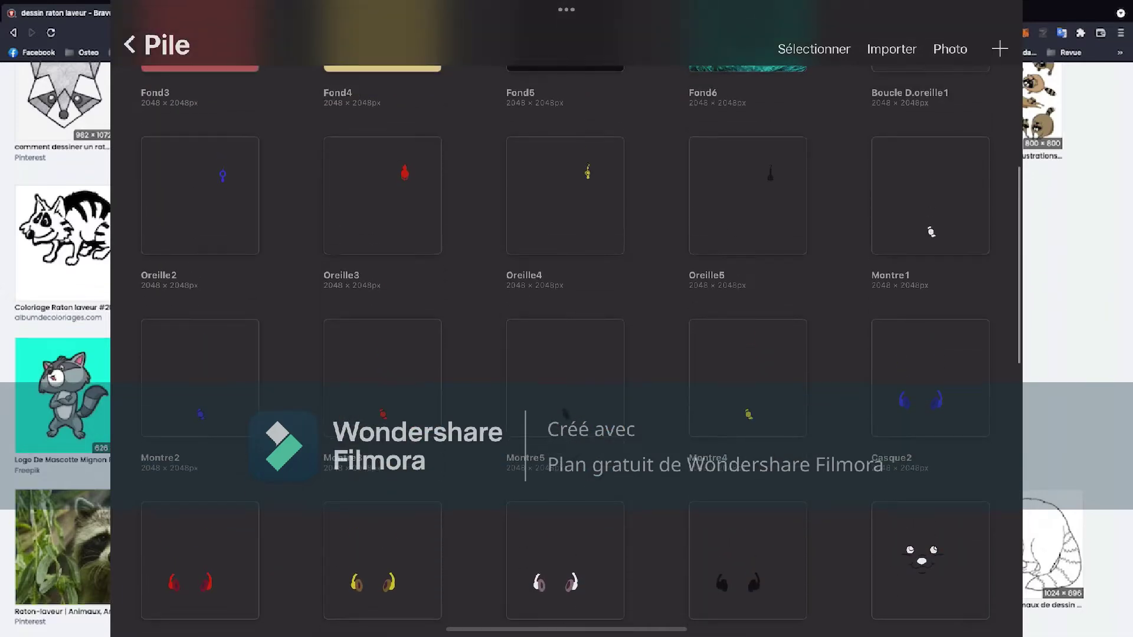
scroll(566, 348, "up", 3)
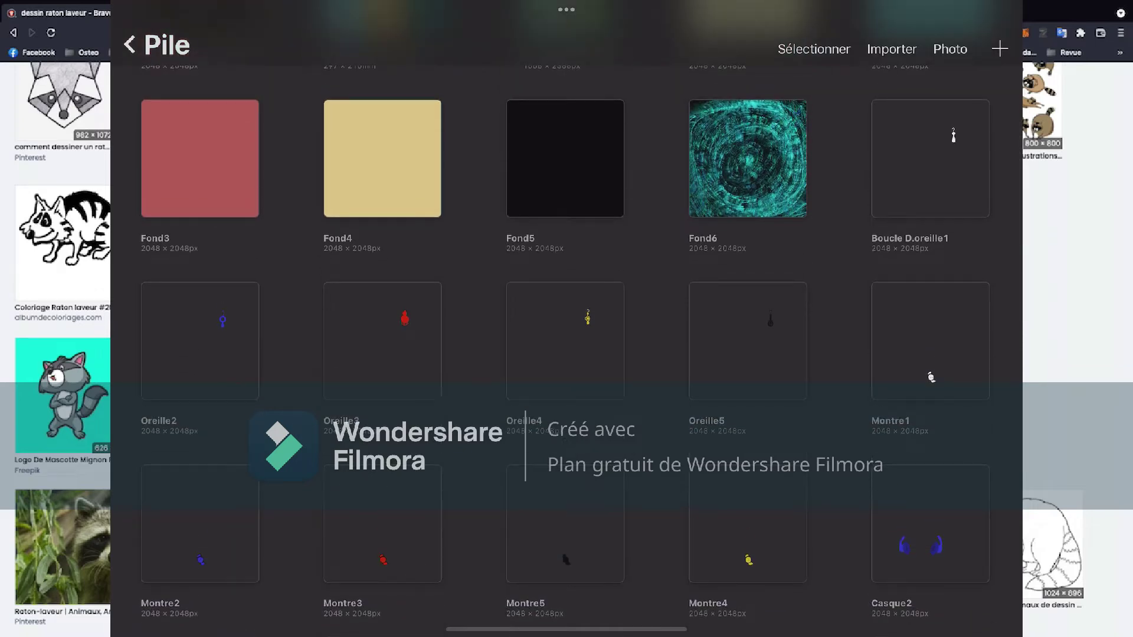
scroll(567, 348, "up", 3)
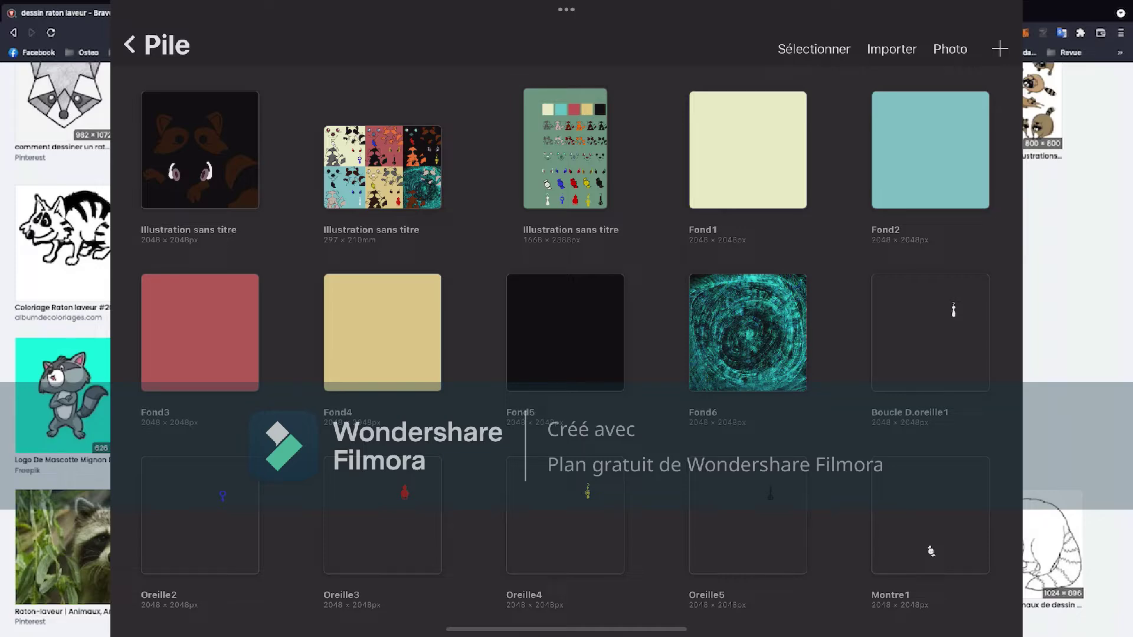
Reopen the Pelage1 canvas, briefly toggle its background colour to check transparency, and return to the stack.
scroll(567, 348, "down", 10)
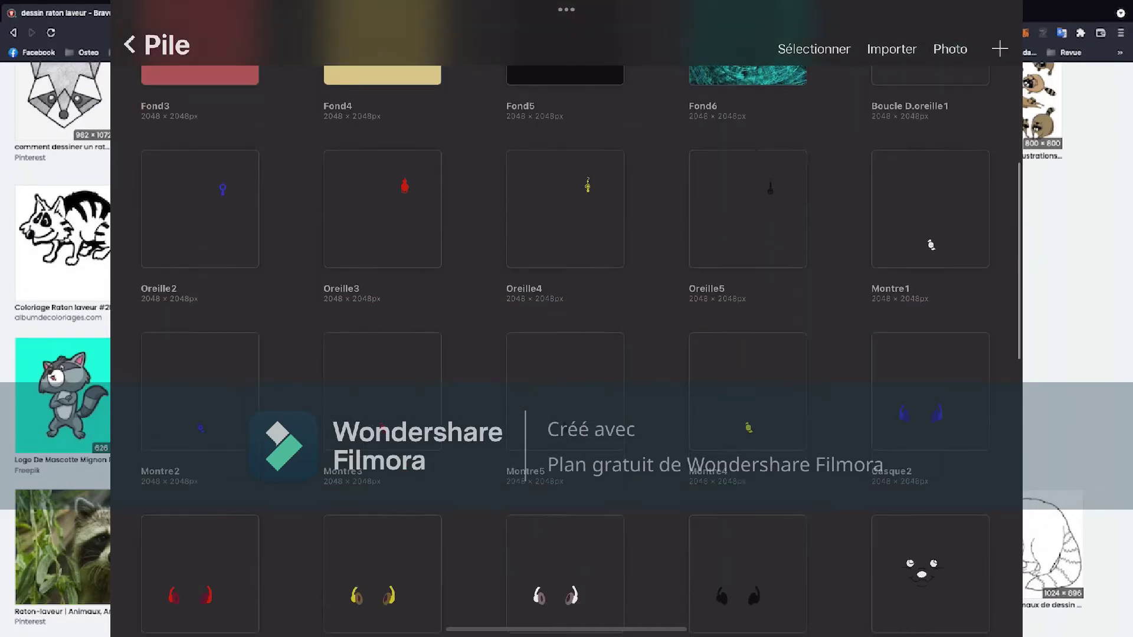
scroll(566, 348, "down", 5)
left_click(202, 506)
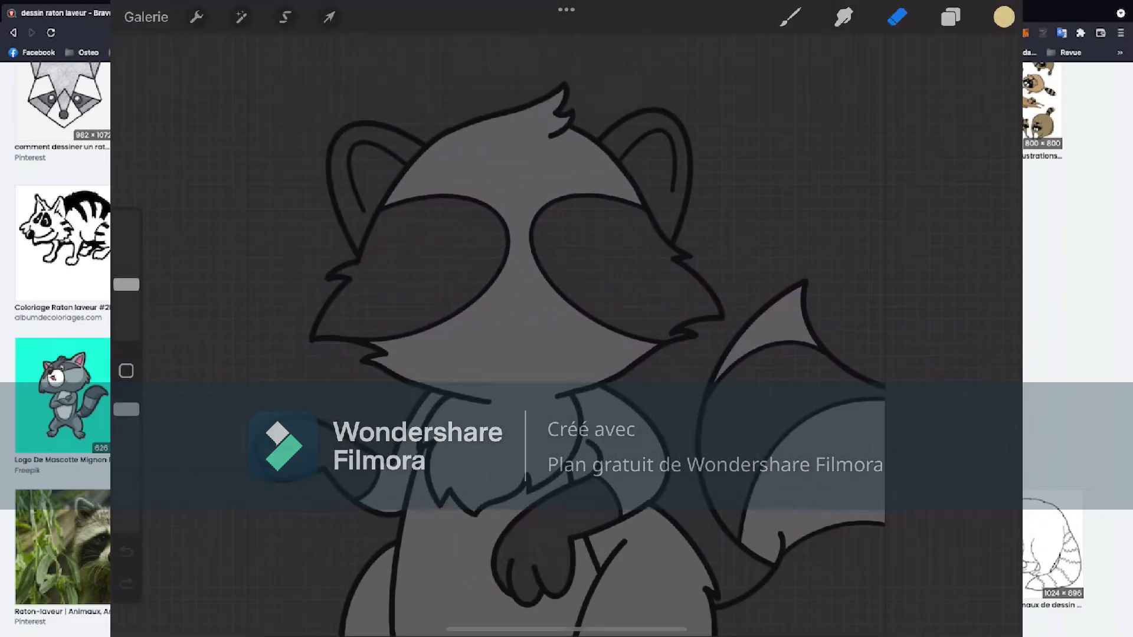
left_click(950, 17)
left_click(987, 169)
left_click(986, 170)
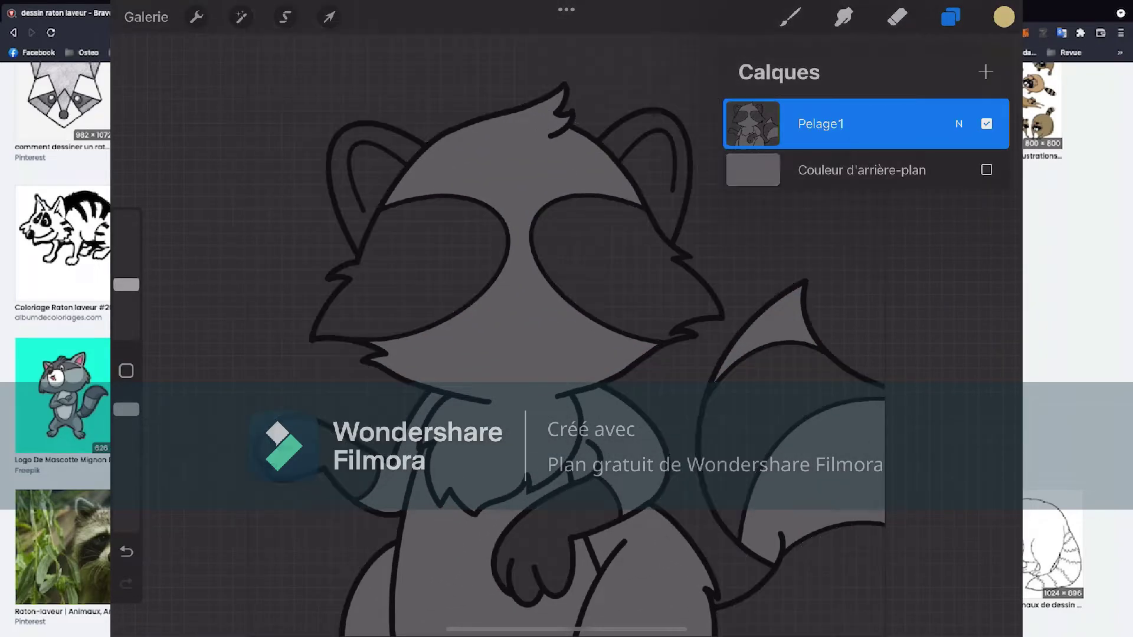
left_click(897, 17)
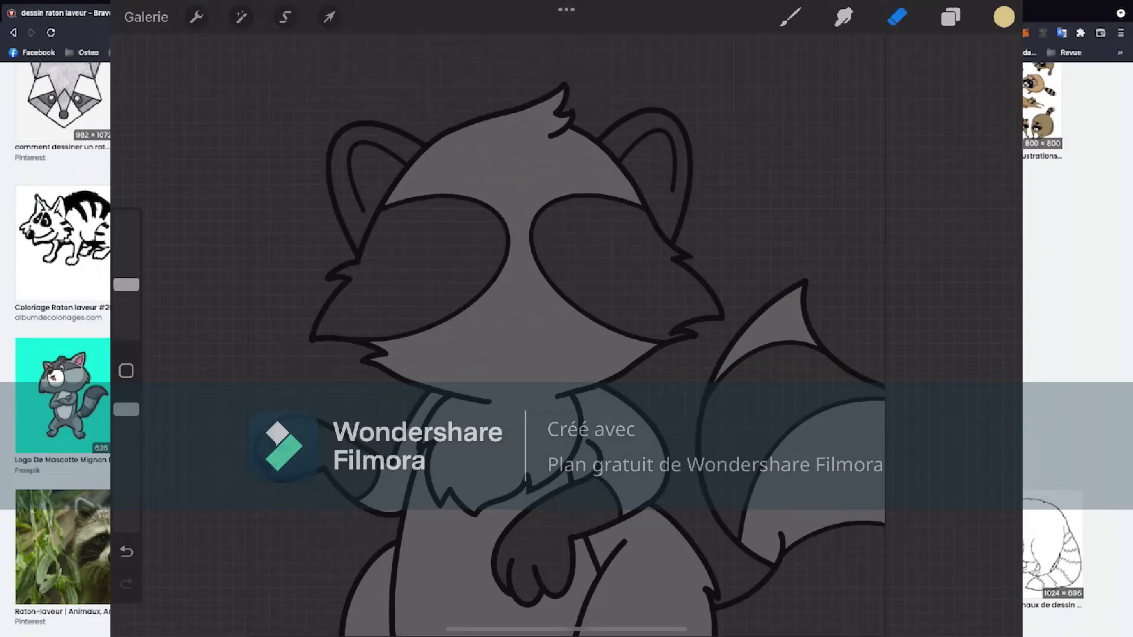
left_click(146, 17)
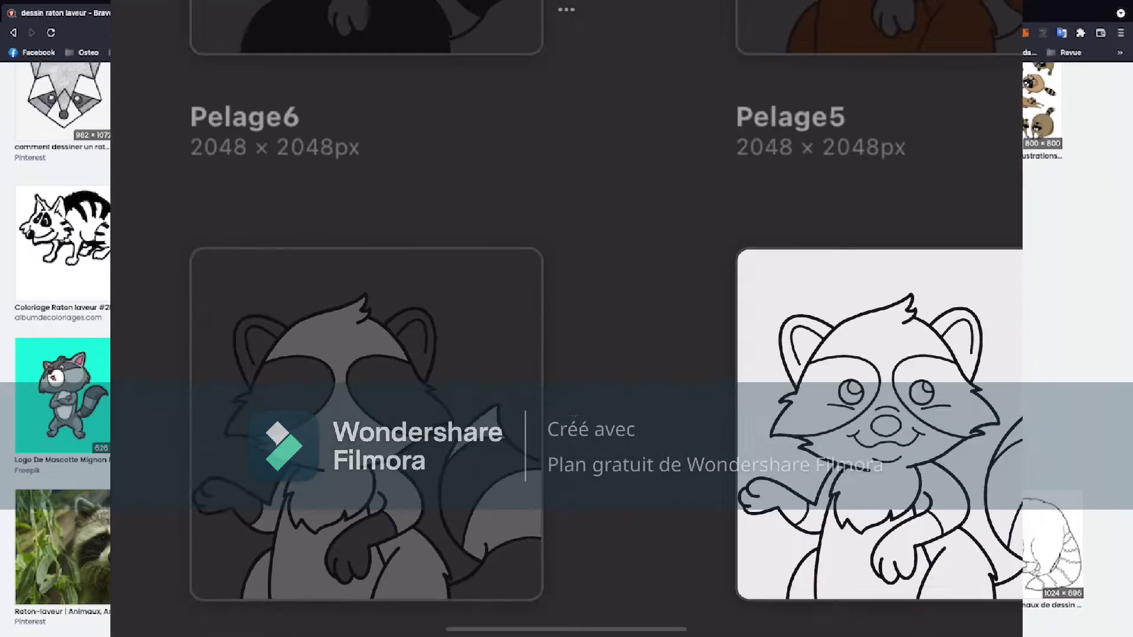
View the Yeux5 face canvas and the white Casque1 headphones canvas, returning to the stack after each.
scroll(566, 354, "up", 1)
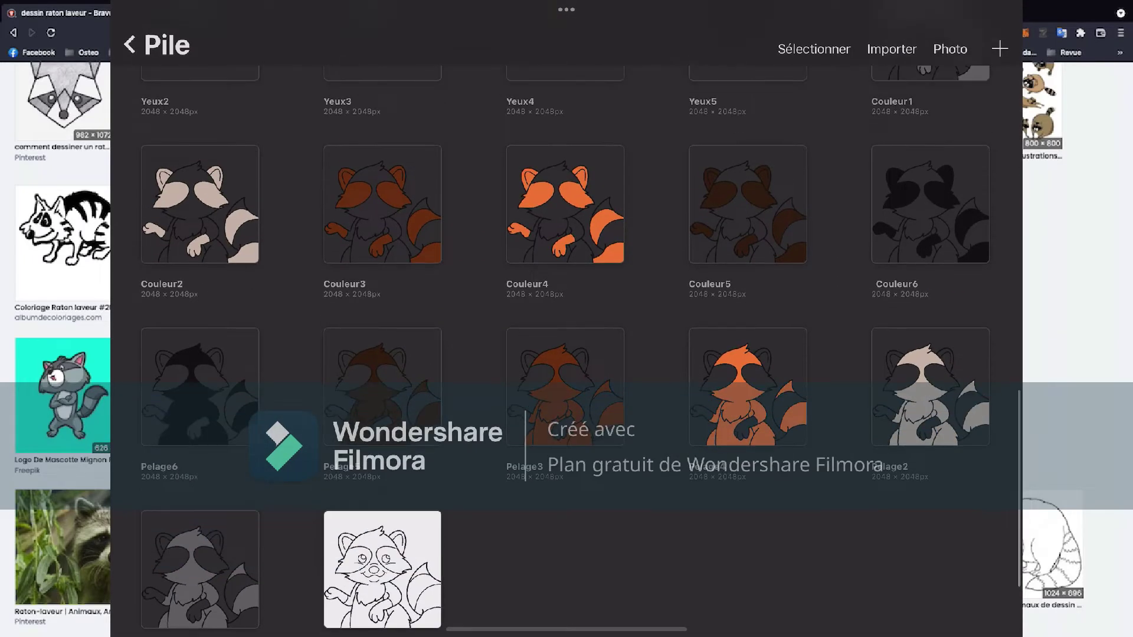
scroll(567, 354, "up", 3)
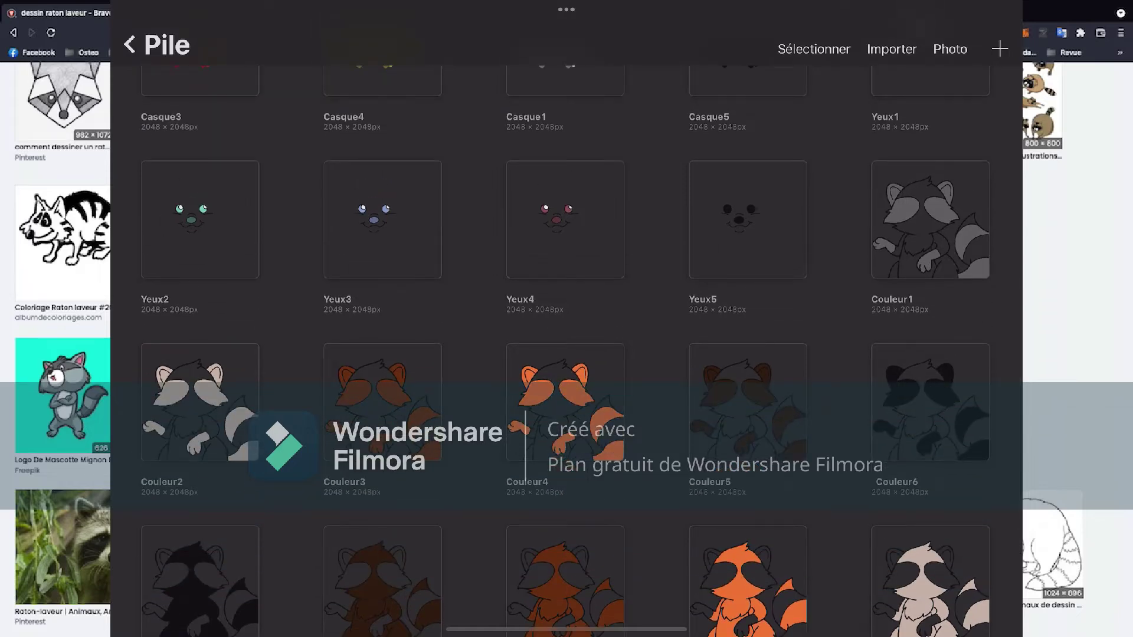
left_click(747, 220)
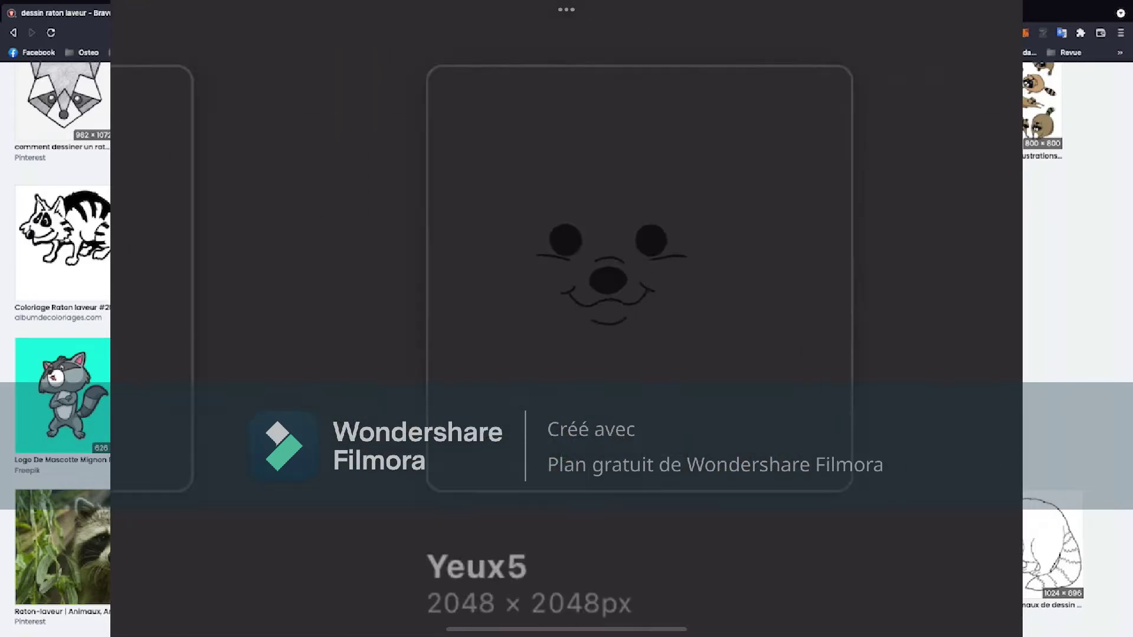
left_click_drag(566, 629, 566, 501)
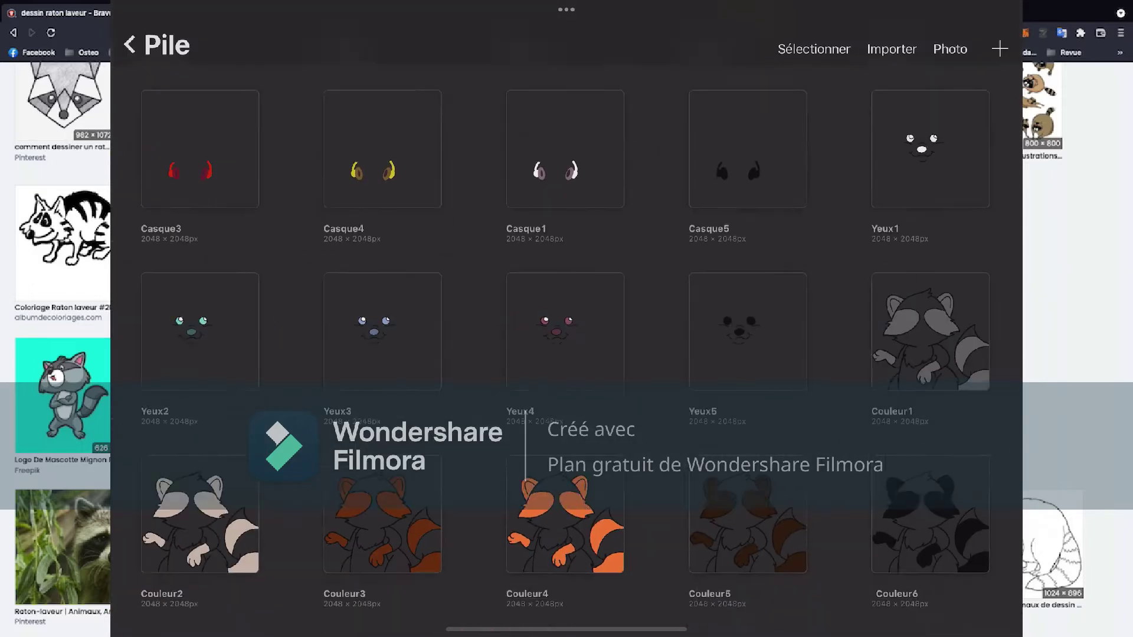
scroll(567, 318, "up", 2)
left_click(569, 290)
left_click(146, 17)
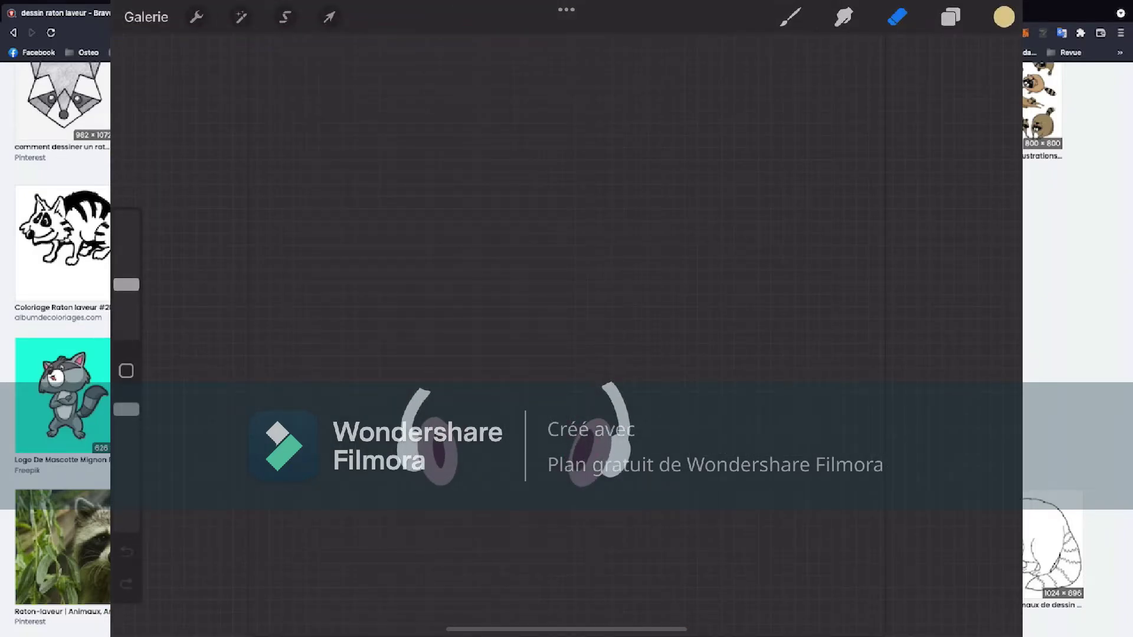
View the 297 × 210 mm illustration that lays out the parts on six coloured backgrounds, and return to the stack.
scroll(565, 354, "up", 10)
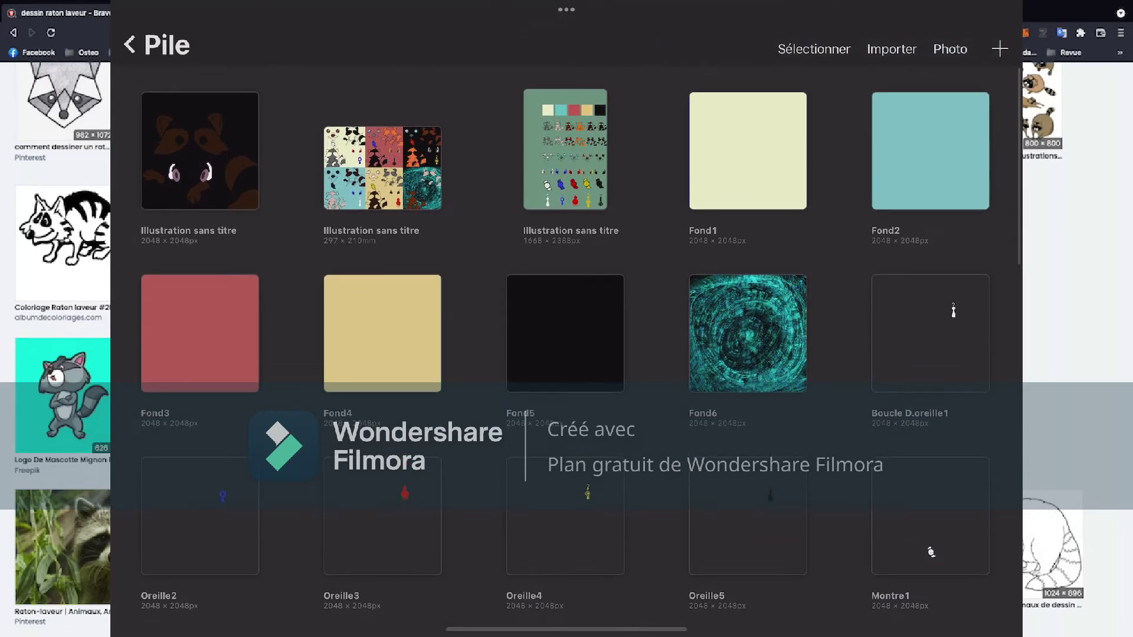
left_click(382, 169)
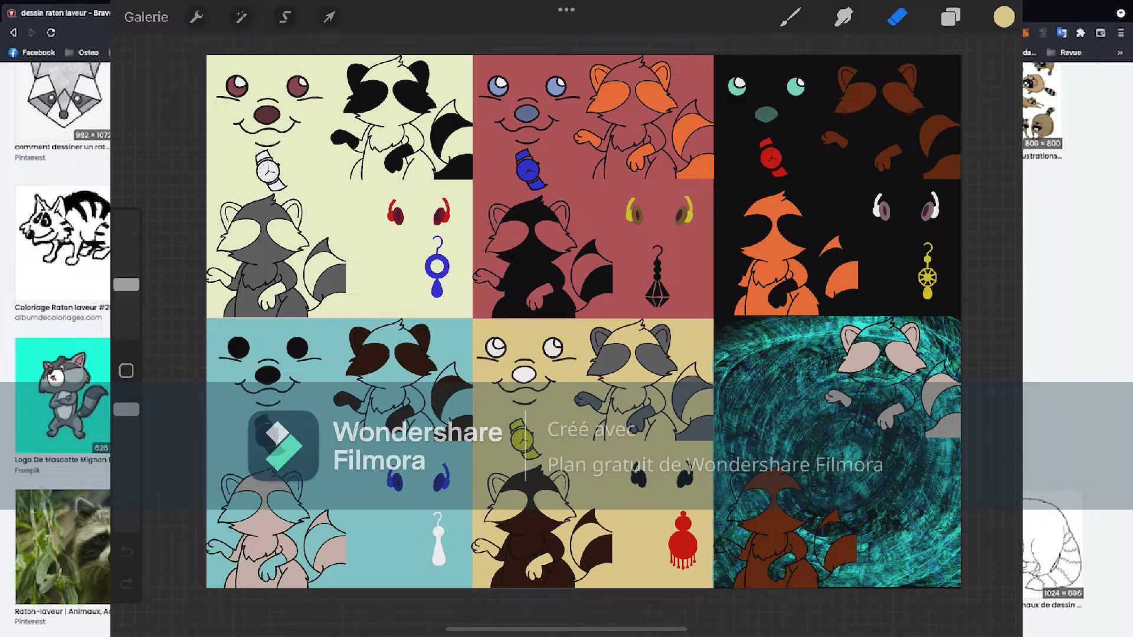
left_click(145, 16)
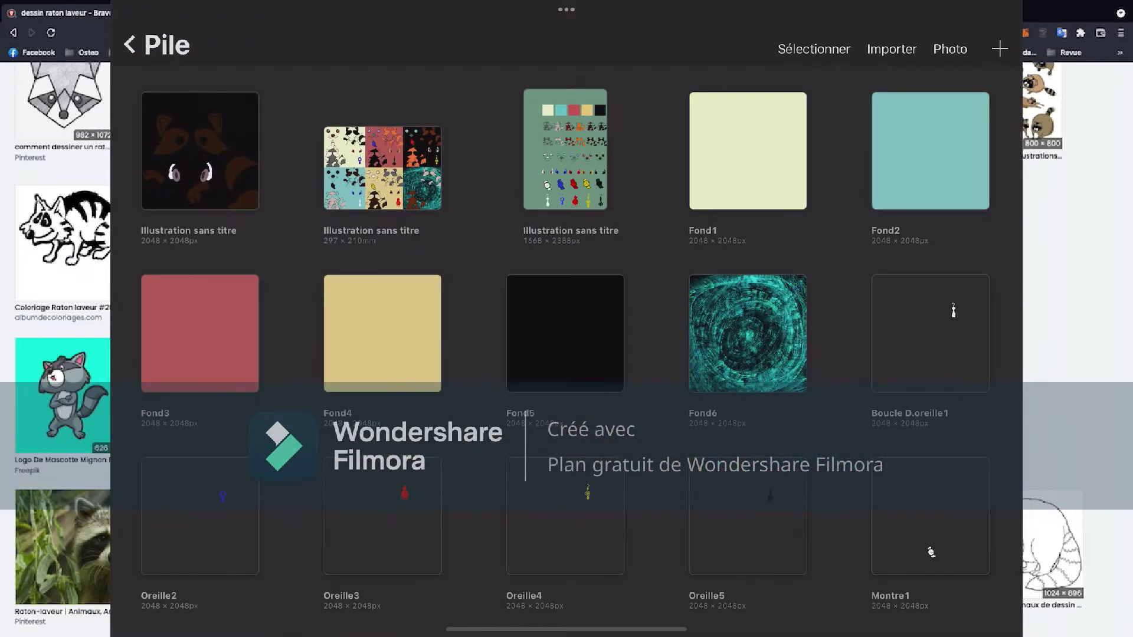
Create a new square 2048 × 2048 px canvas and return to the stack.
left_click(1000, 48)
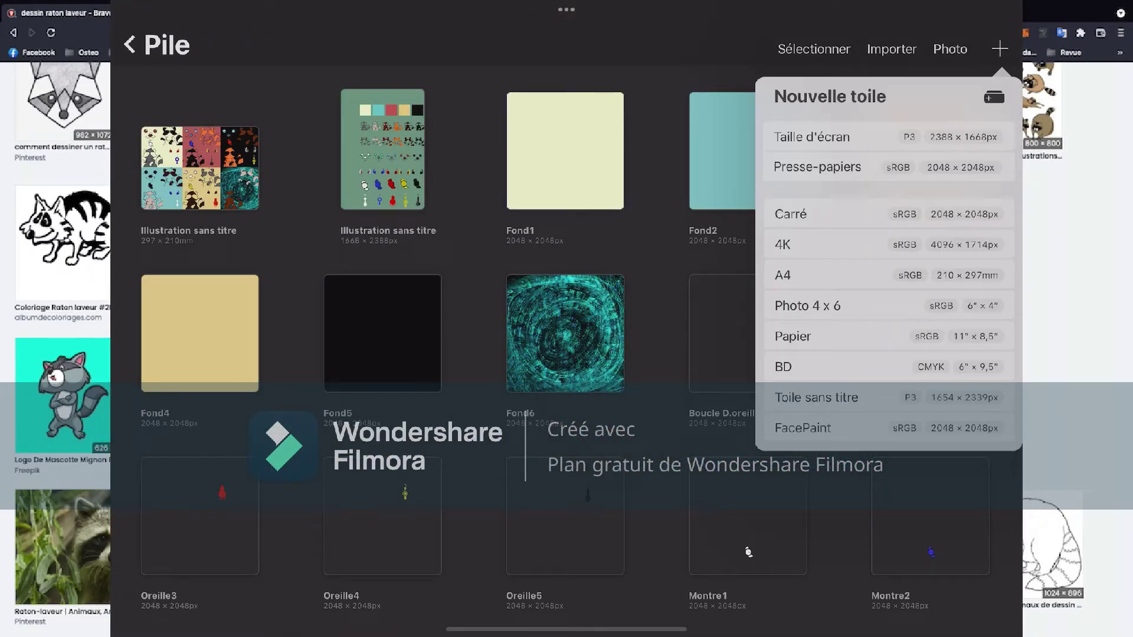
left_click(790, 214)
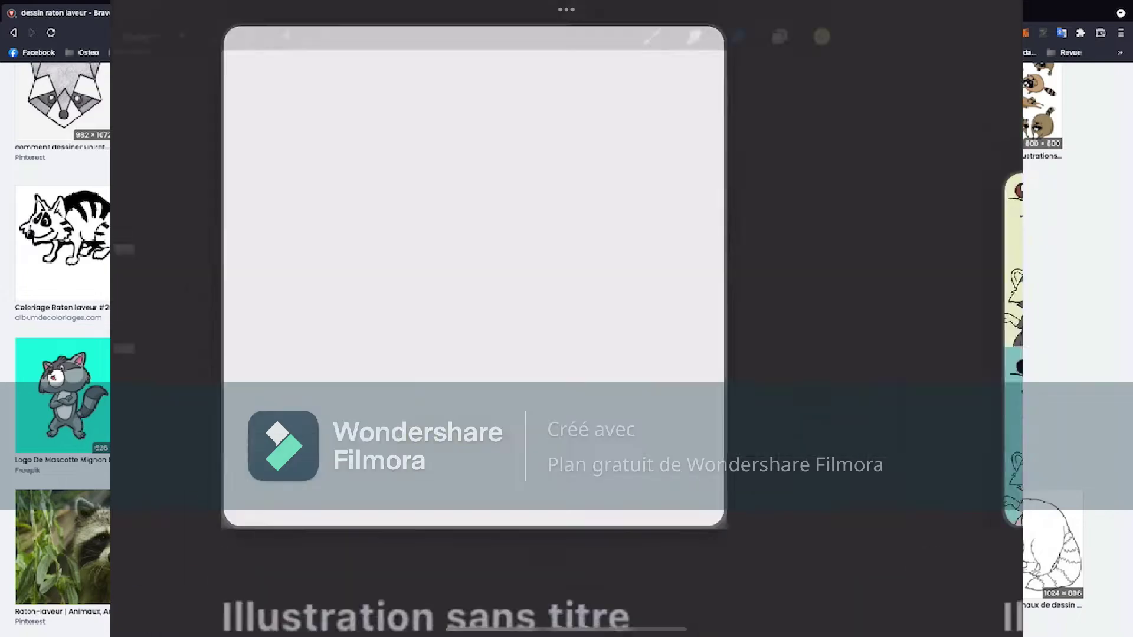
left_click(146, 16)
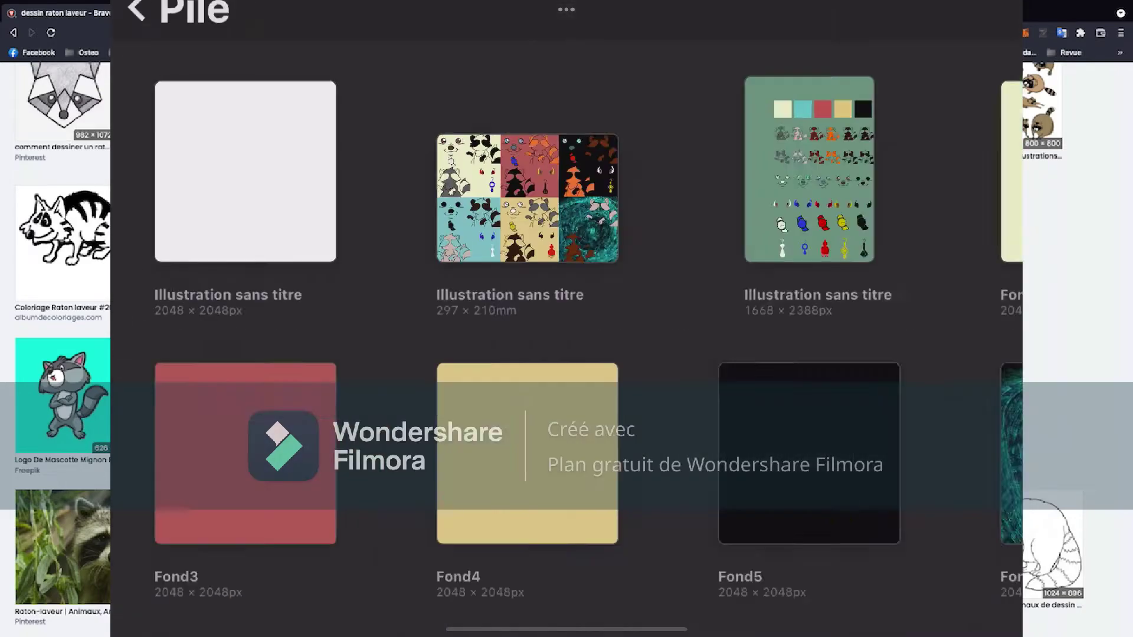
Copy the Calque 1 layer from the Pelage6 canvas and return to the stack.
scroll(567, 325, "down", 10)
scroll(567, 325, "up", 2)
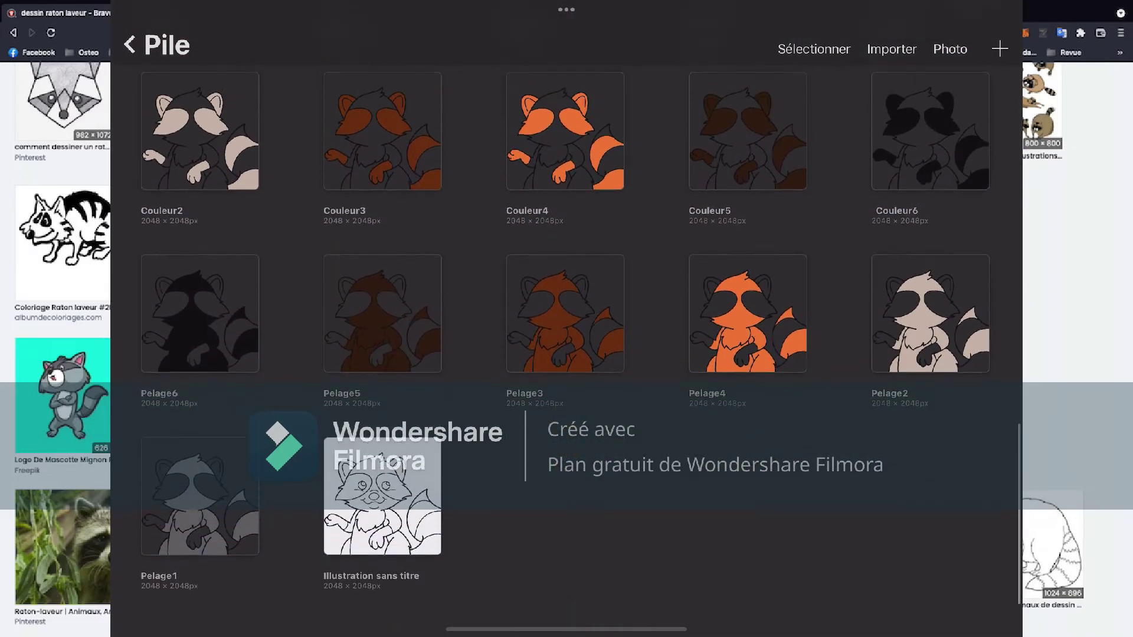
left_click(200, 329)
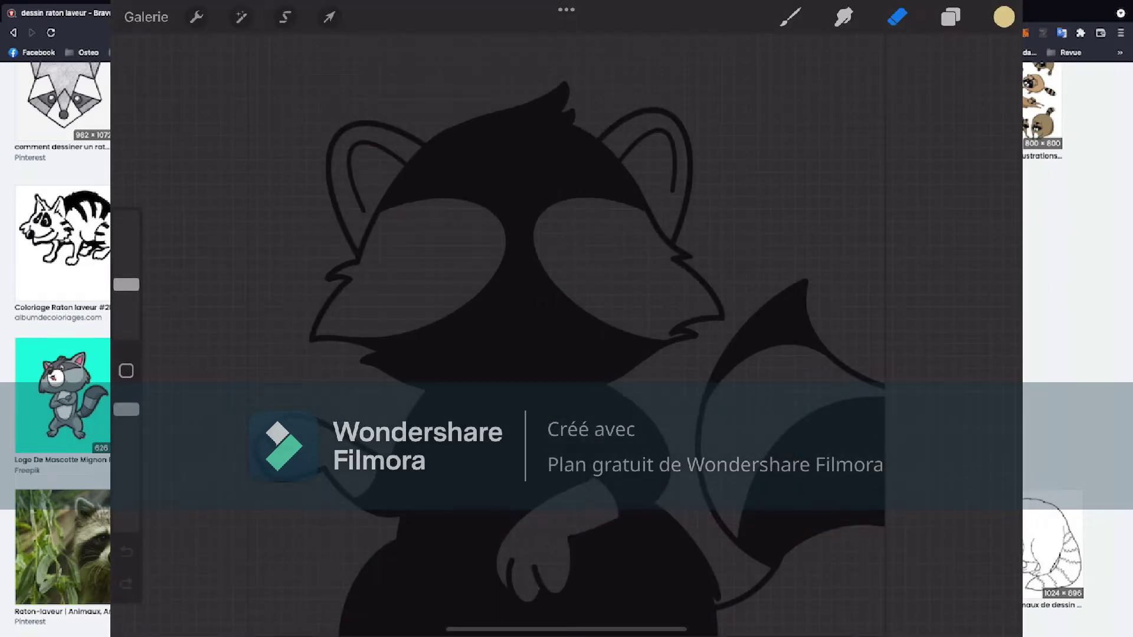
left_click(951, 16)
left_click(752, 124)
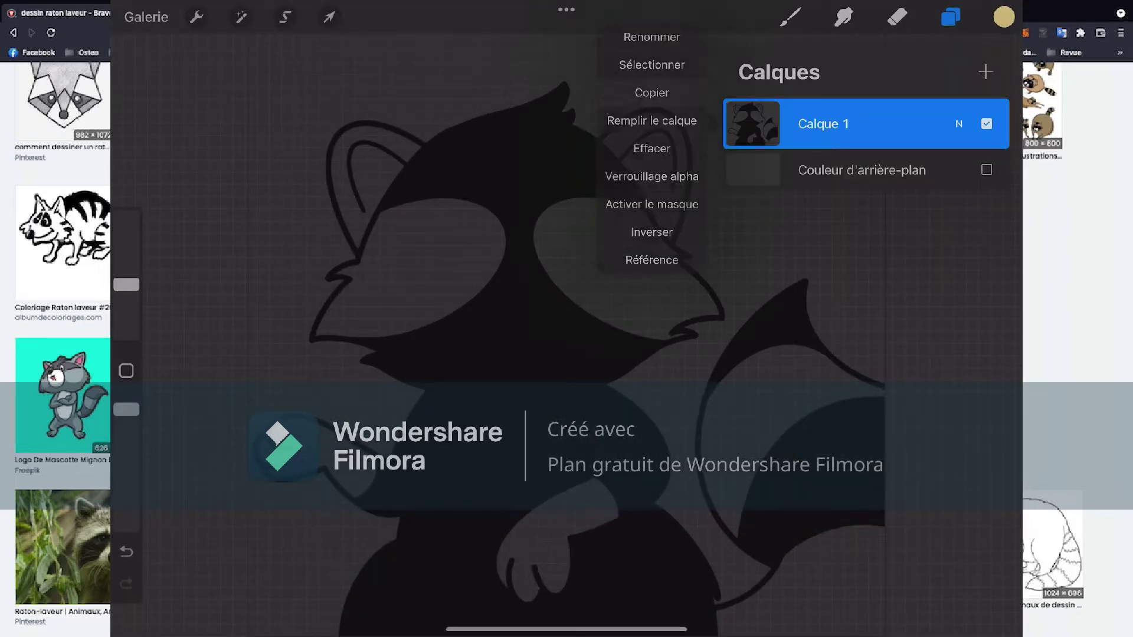
left_click(651, 93)
left_click(950, 16)
left_click(146, 17)
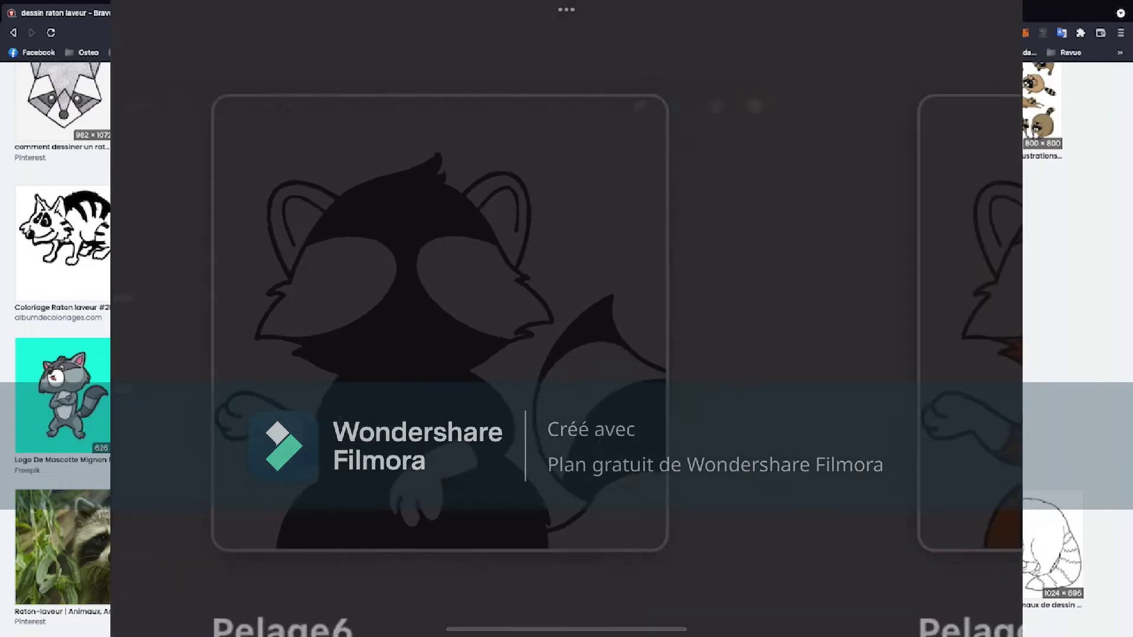
Paste the copied Pelage6 raccoon layer into the new 2048 × 2048 px canvas and return to the stack.
scroll(567, 348, "up", 10)
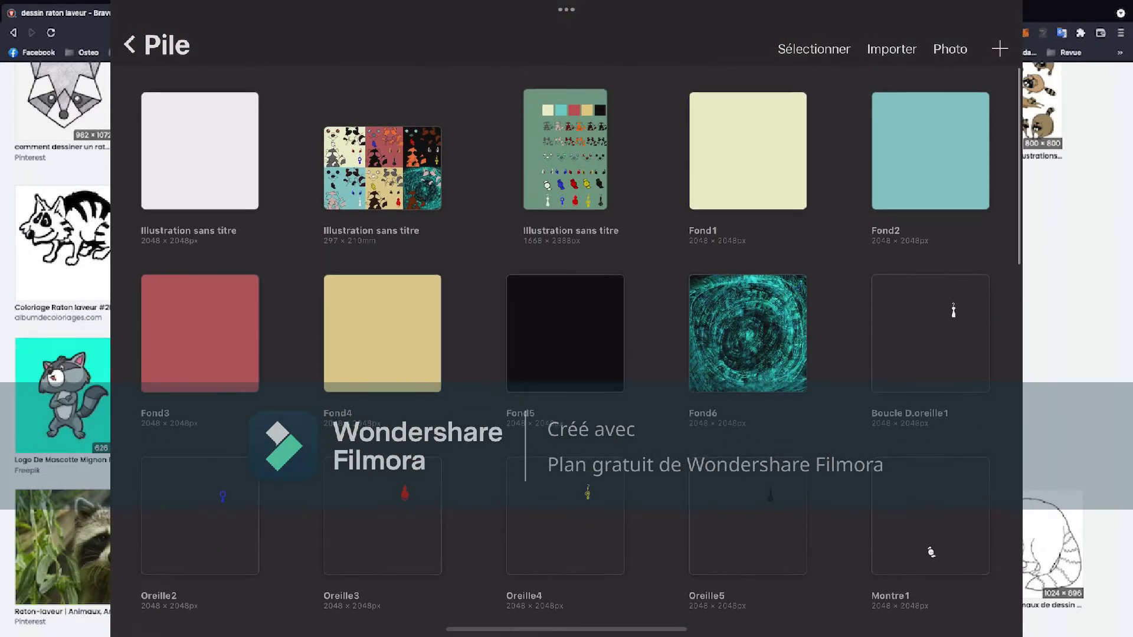
left_click(200, 166)
left_click(196, 17)
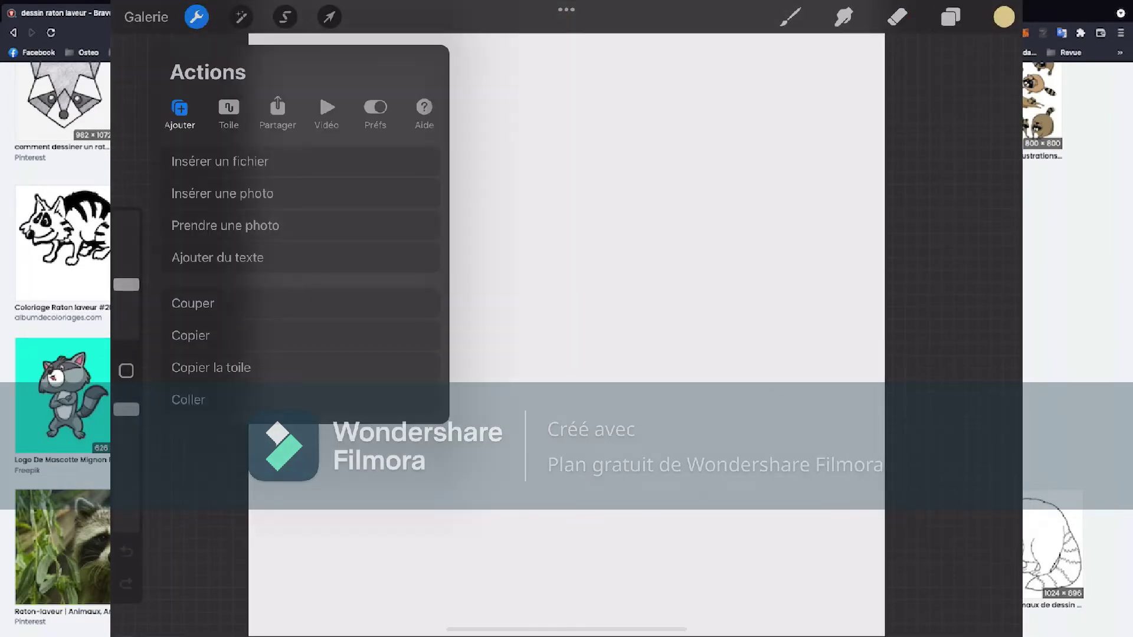
left_click(188, 400)
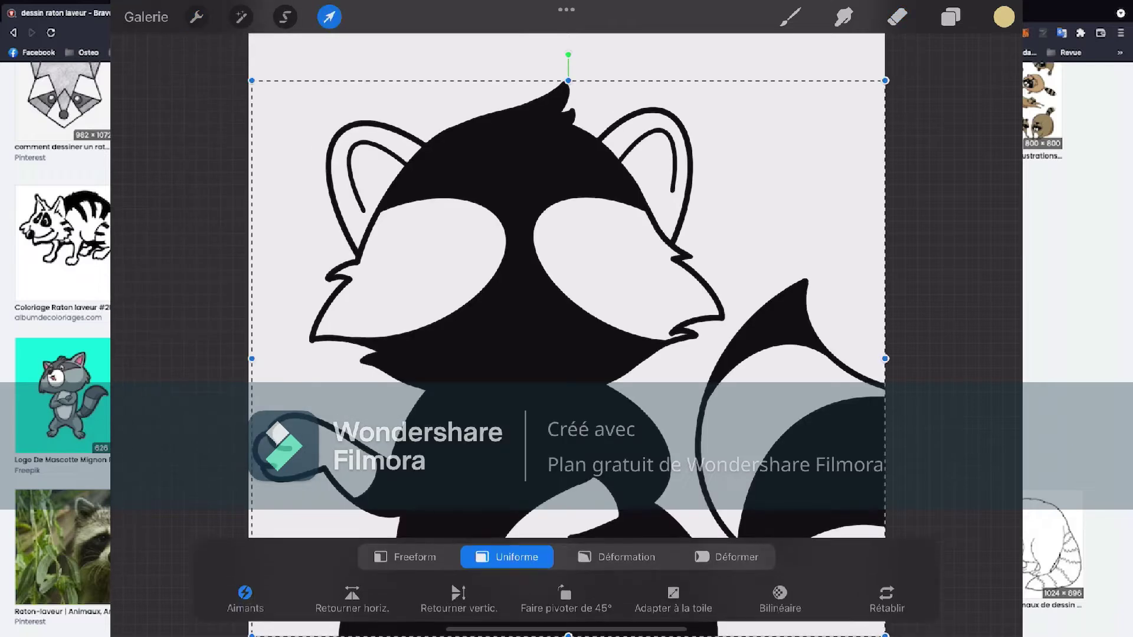
left_click(950, 17)
left_click(897, 16)
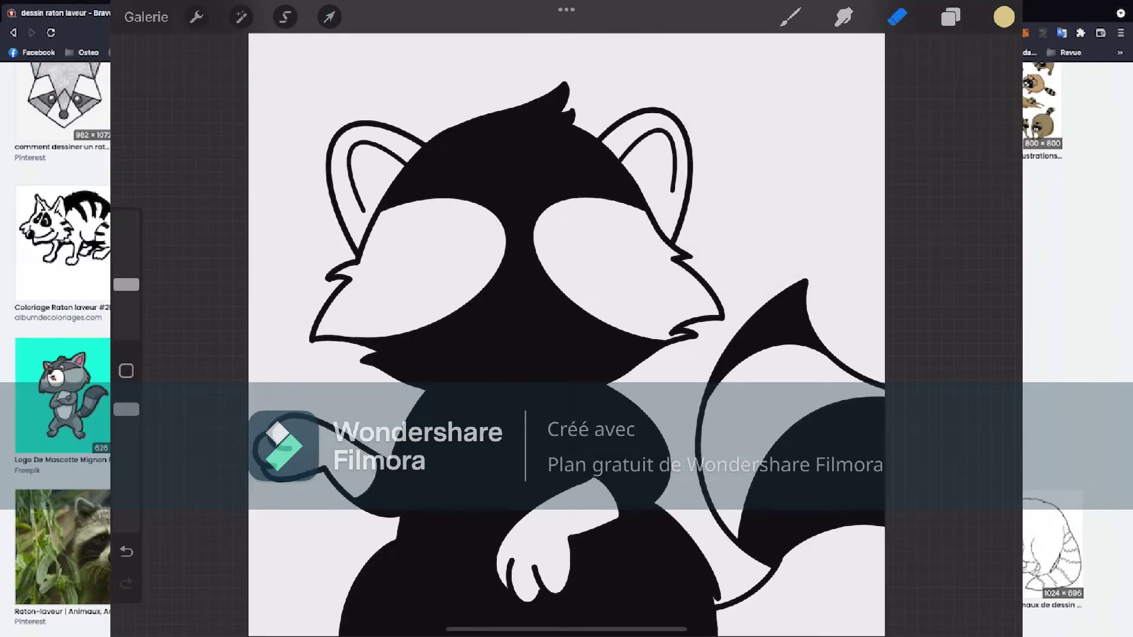
left_click(146, 16)
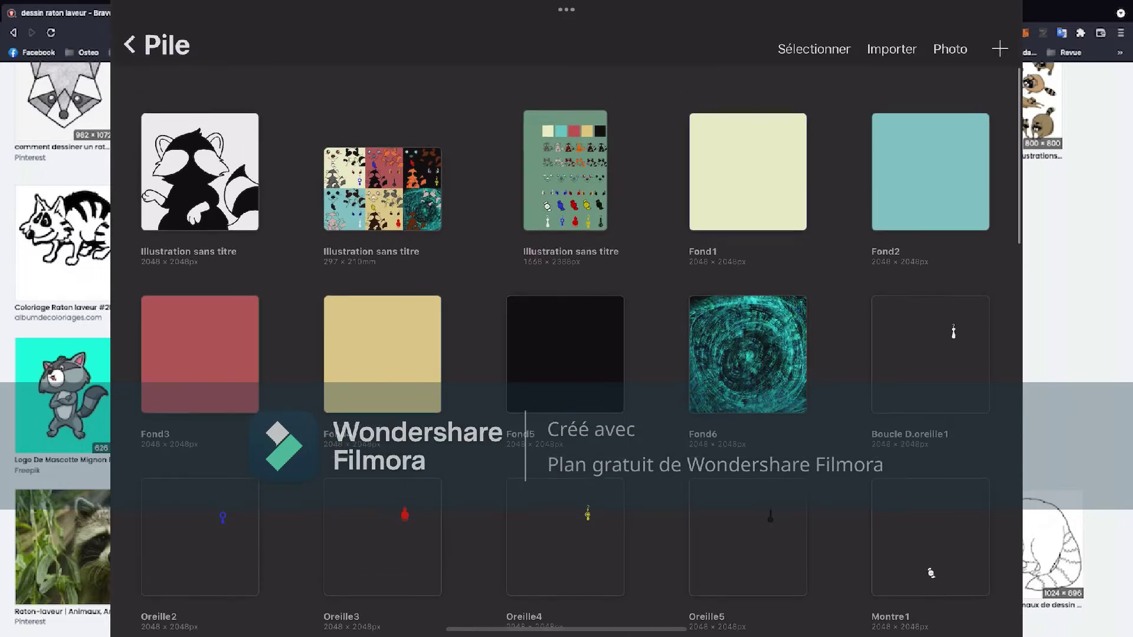
Copy the Calque 1 layer from the black Fond5 background canvas and return to the stack.
left_click(565, 355)
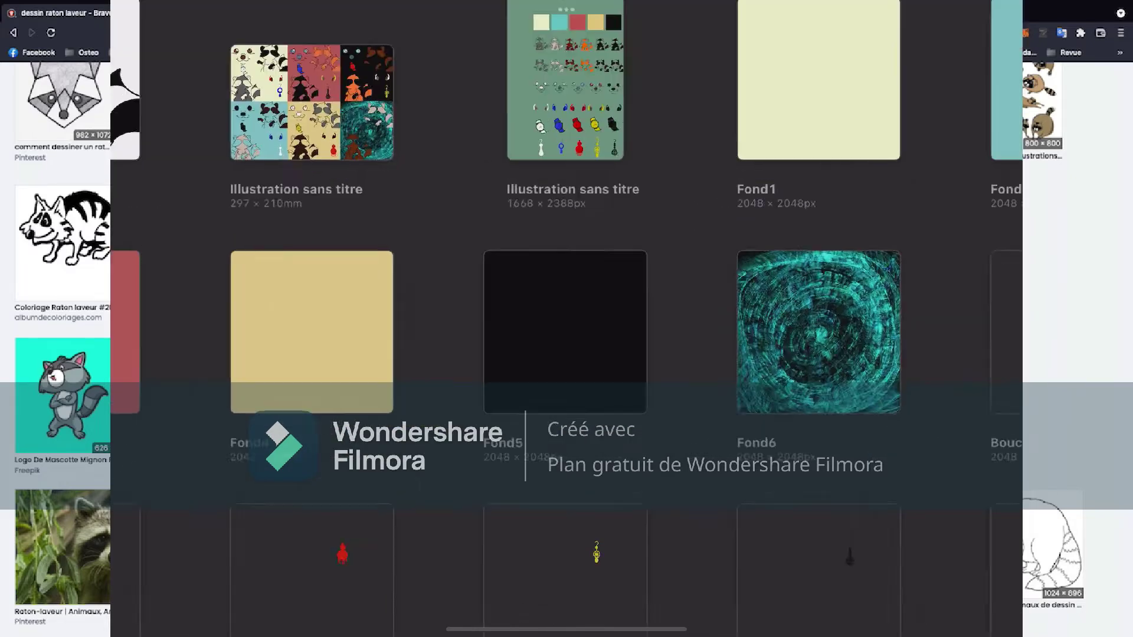
left_click(950, 17)
left_click(753, 124)
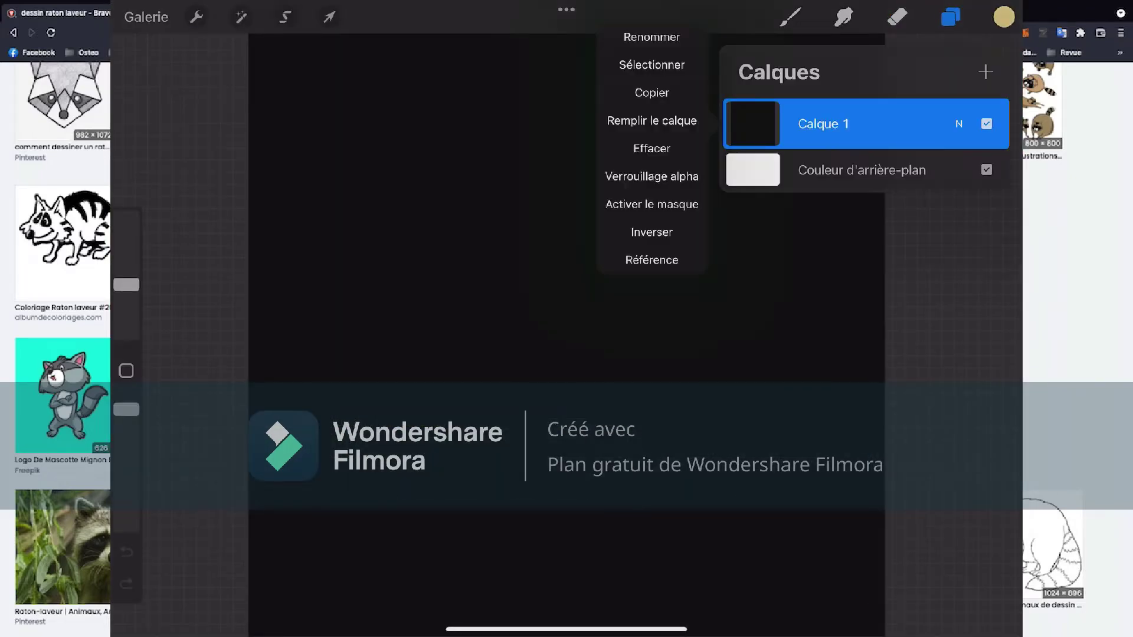
left_click(652, 91)
left_click(950, 16)
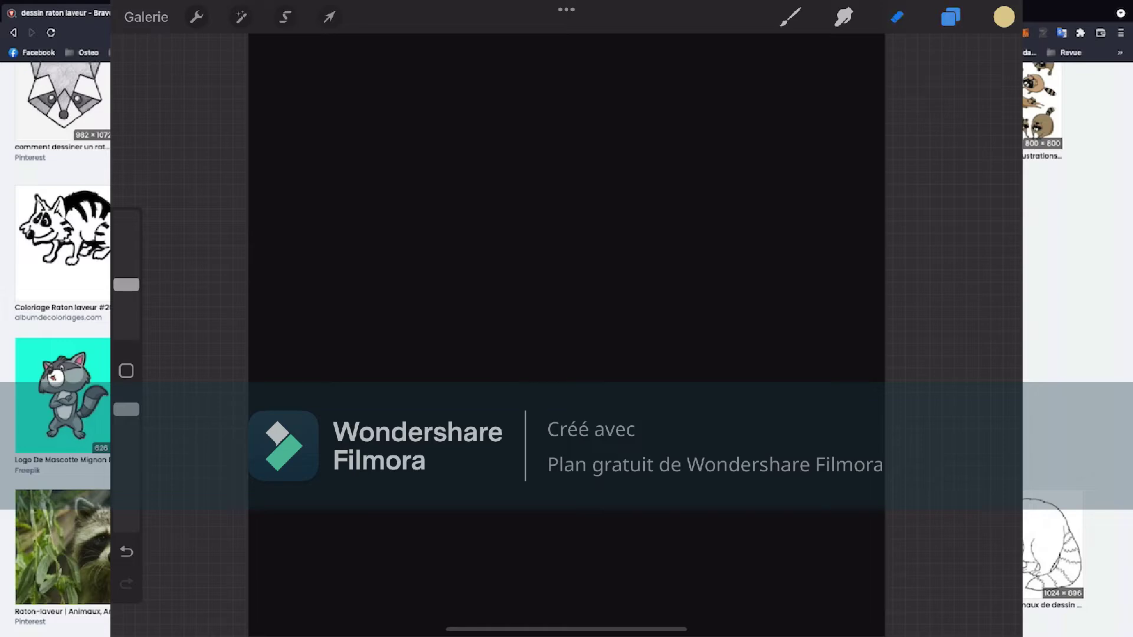
left_click(145, 17)
Paste the copied black Fond5 background into the raccoon illustration canvas.
left_click(199, 149)
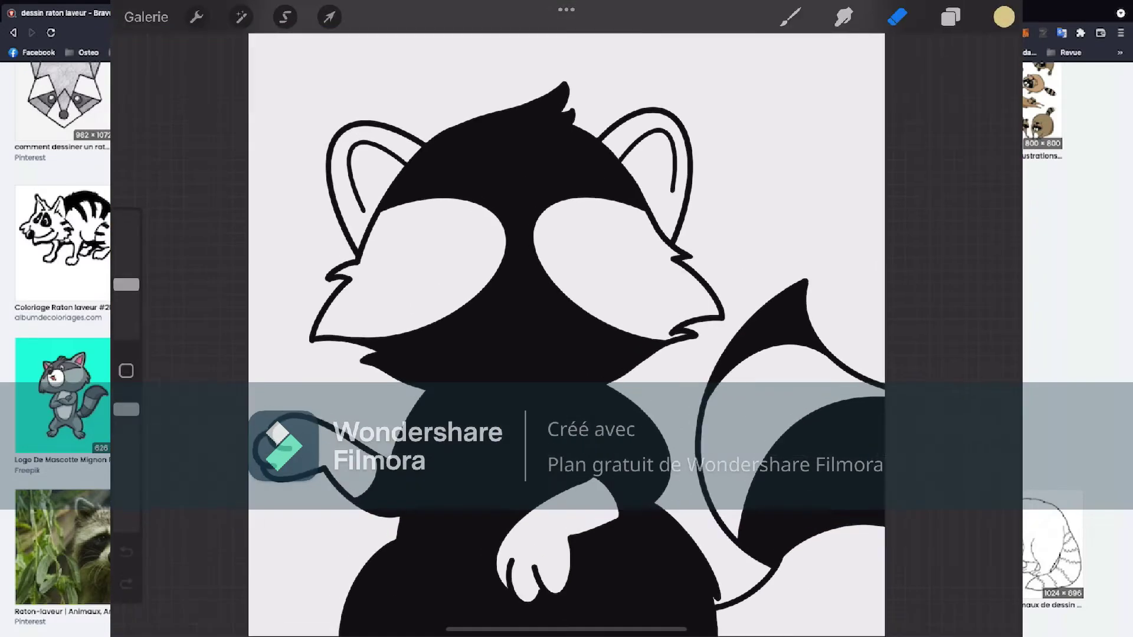
left_click(950, 16)
left_click(950, 17)
left_click(197, 16)
left_click(189, 398)
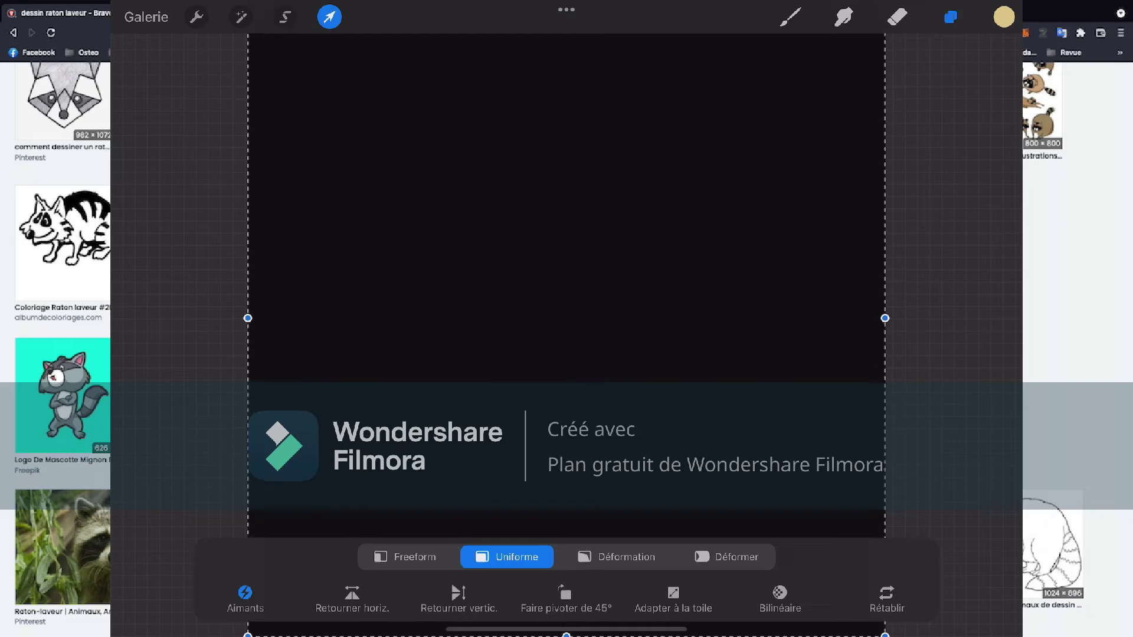
Reorder the layers so Calque 1 sits above the inserted black background, and return to the stack.
left_click(950, 17)
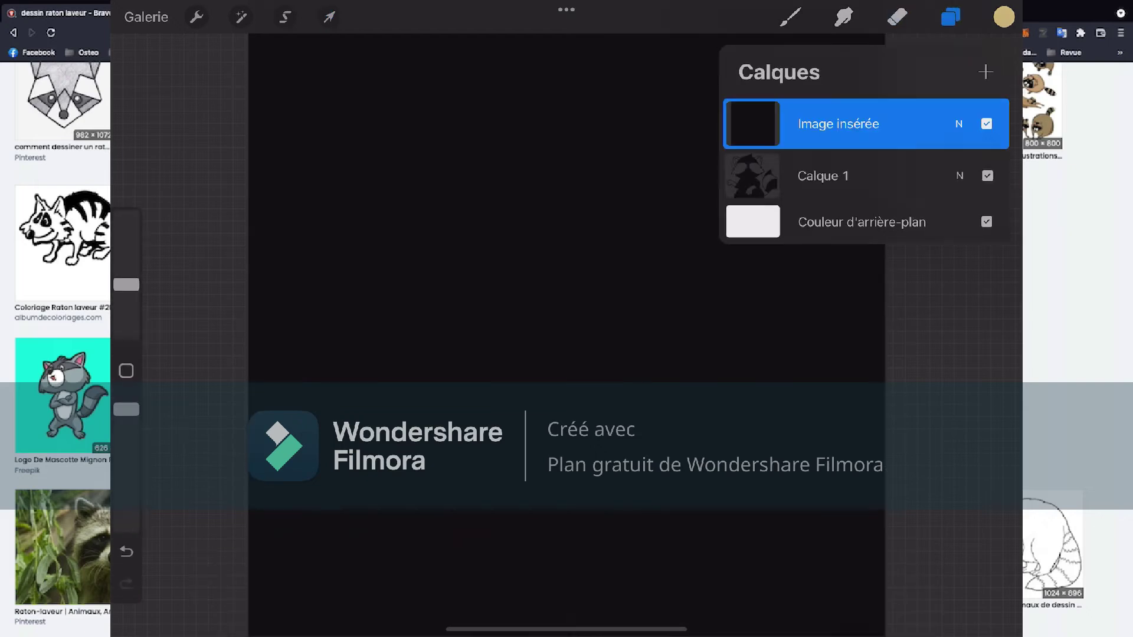
mouse_move(838, 175)
left_mouse_down()
mouse_move(838, 163)
mouse_move(826, 165)
mouse_move(841, 158)
mouse_move(862, 103)
left_mouse_up()
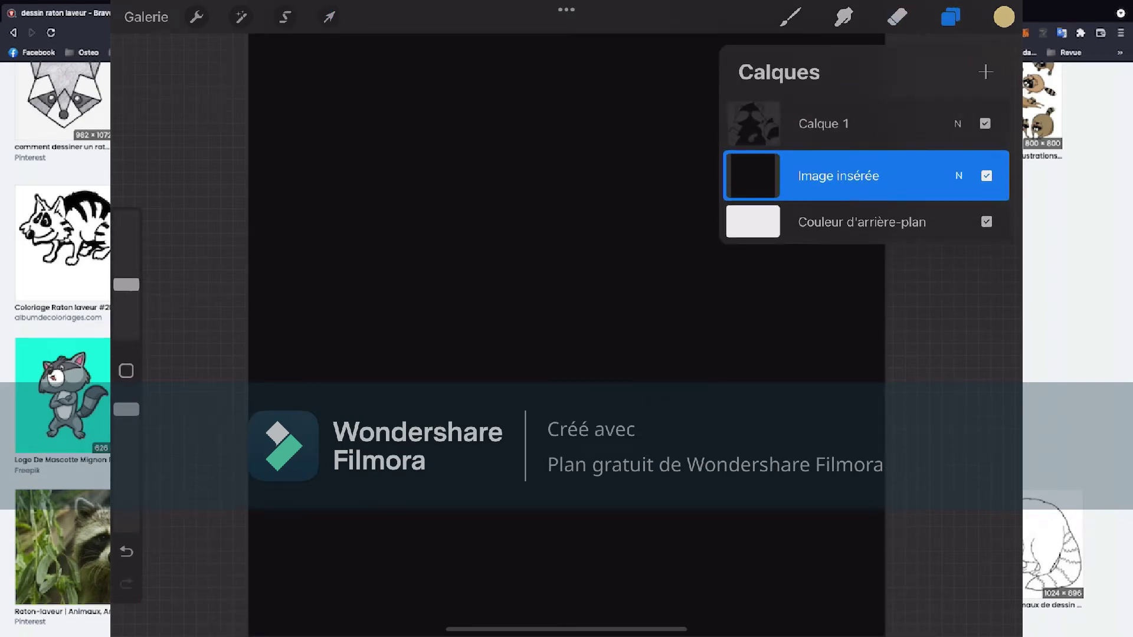
left_click(897, 17)
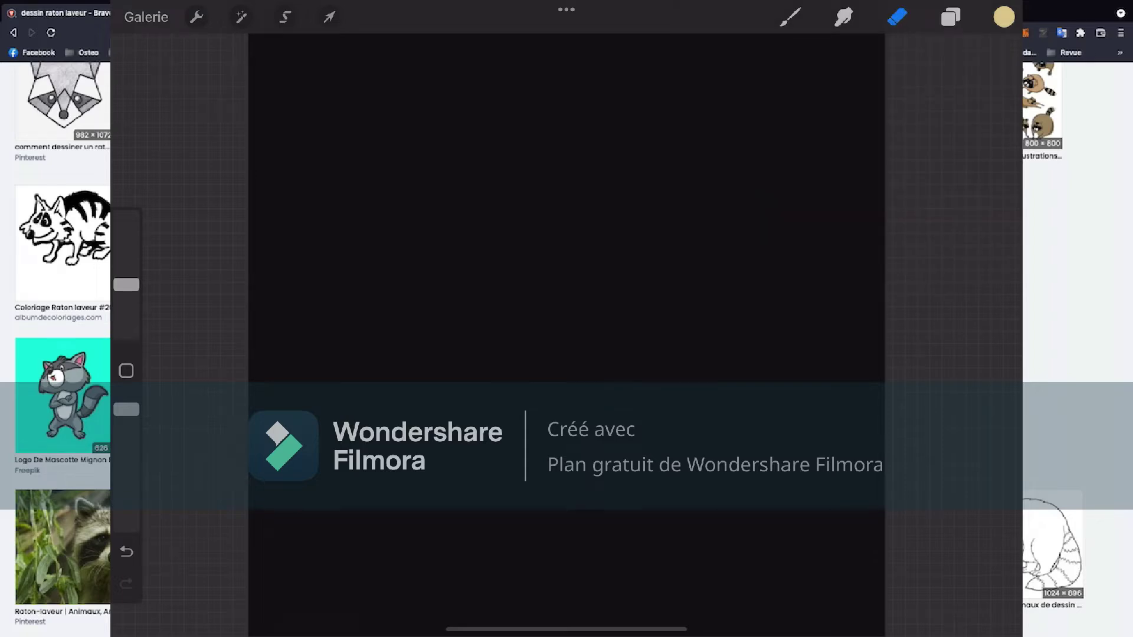
left_click(145, 17)
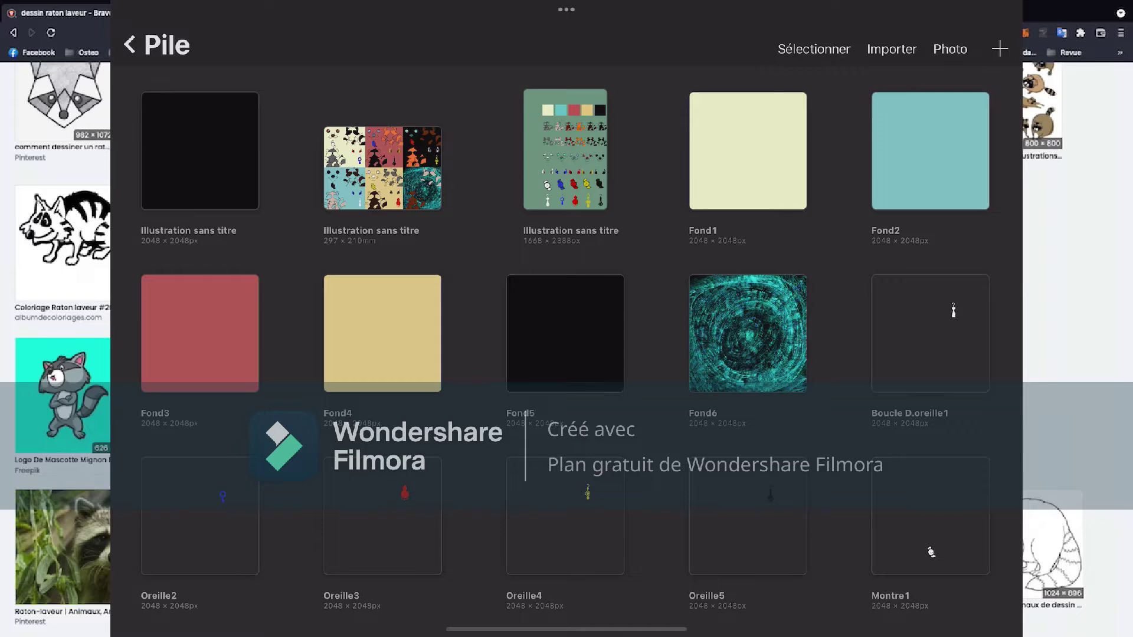
Copy the Calque 1 layer from the brown Couleur5 canvas and return to the stack.
scroll(567, 348, "down", 15)
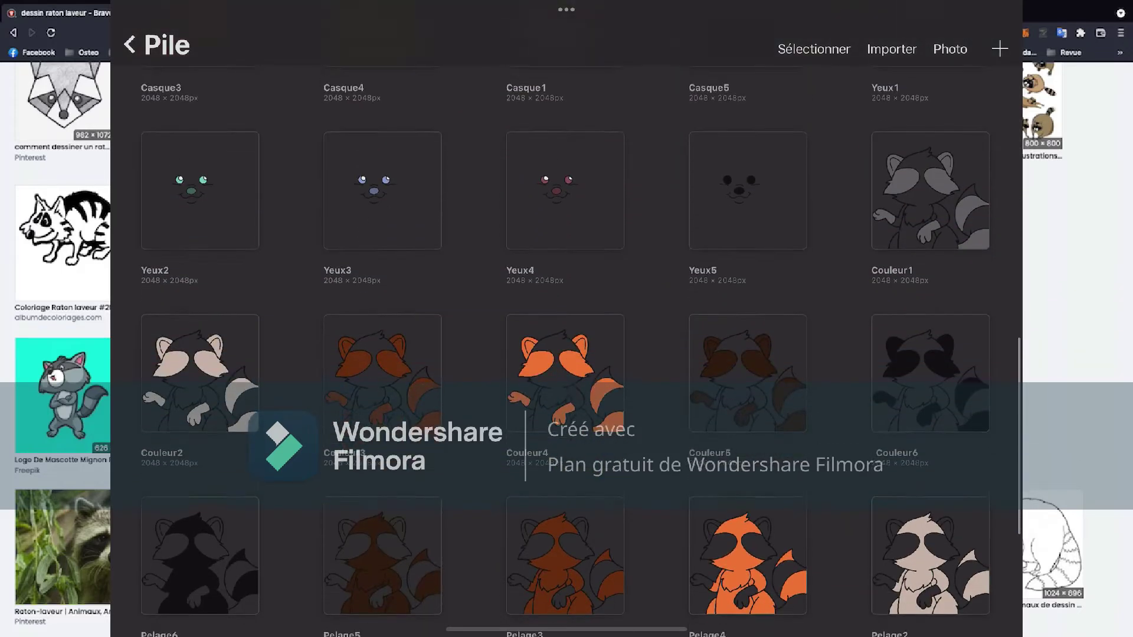
scroll(566, 348, "down", 2)
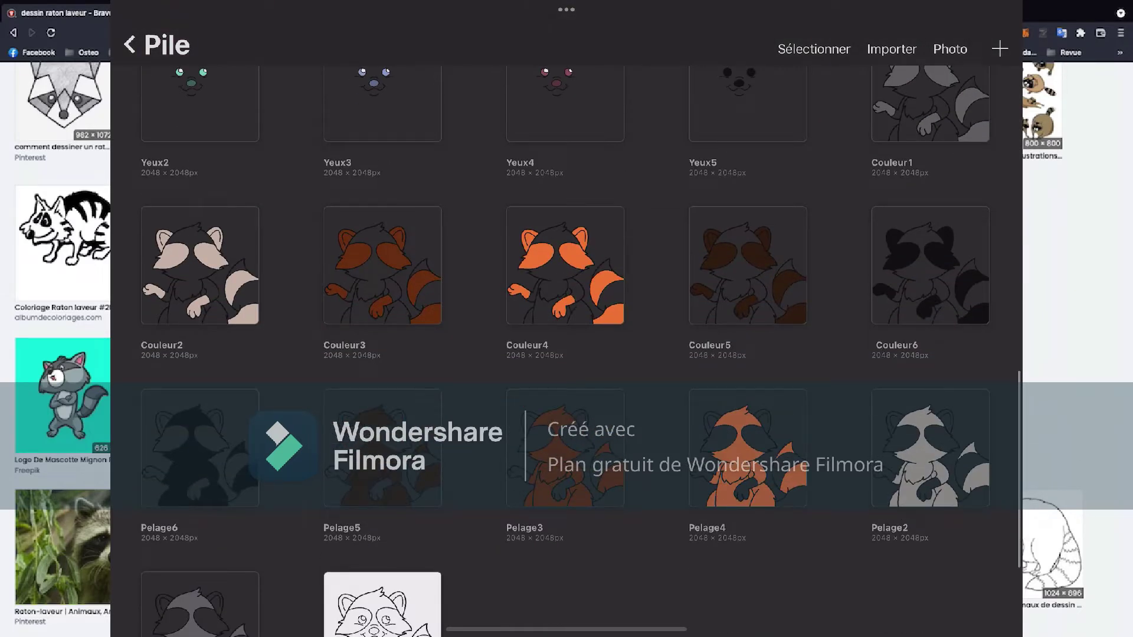
left_click(748, 266)
left_click(950, 16)
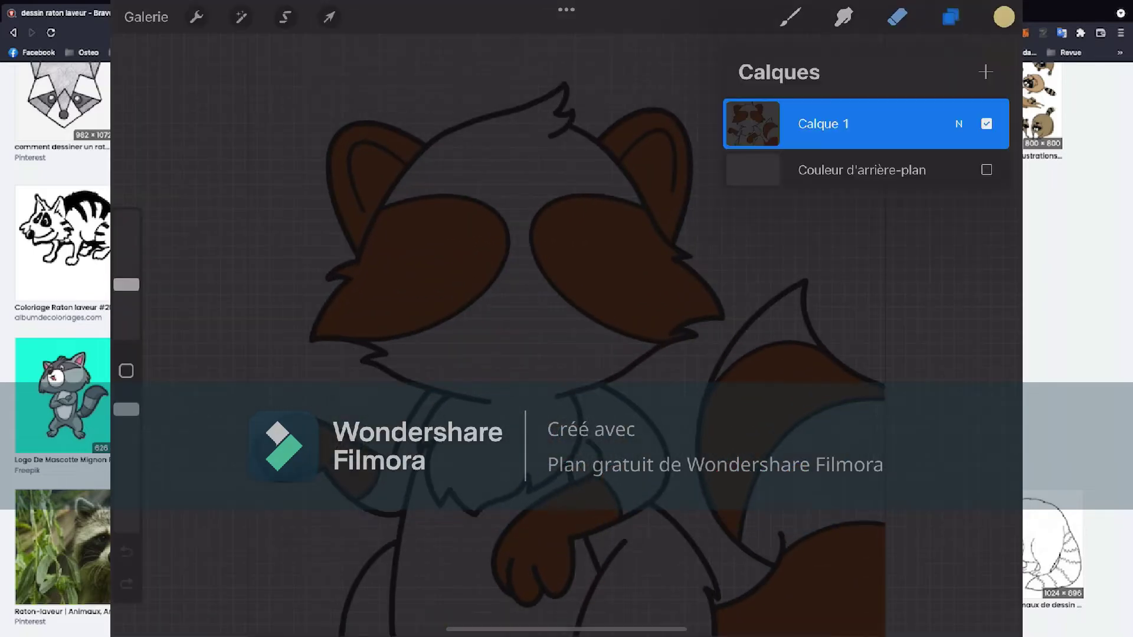
left_click(752, 124)
left_click(652, 92)
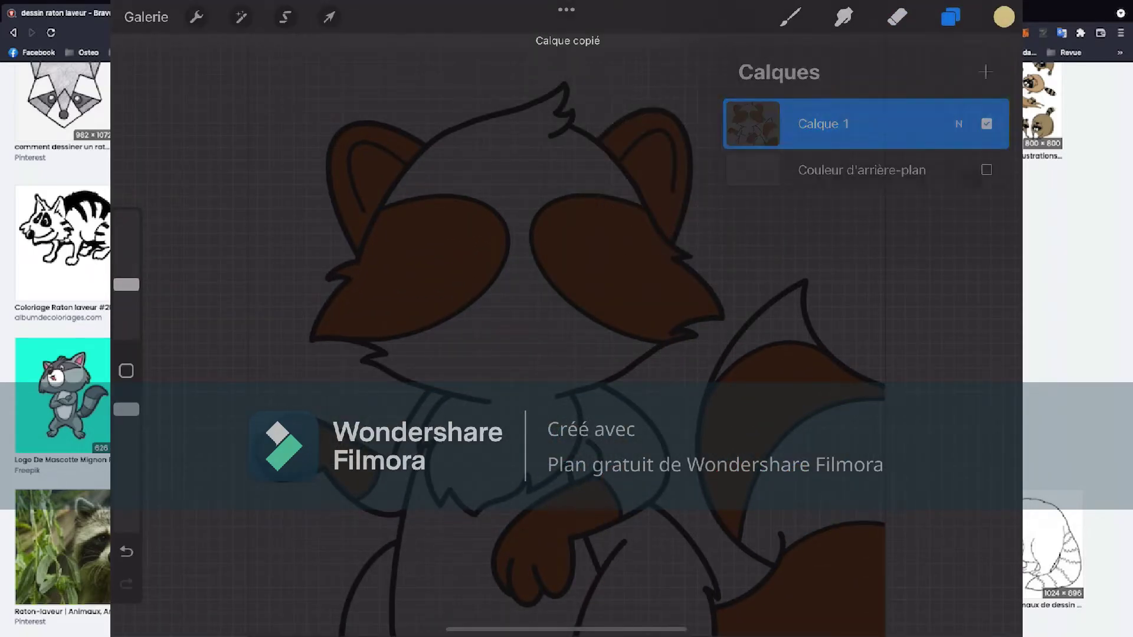
left_click(897, 17)
left_click(171, 30)
Paste the copied Couleur5 markings above the black background in the combined canvas and return to the stack.
scroll(566, 331, "up", 10)
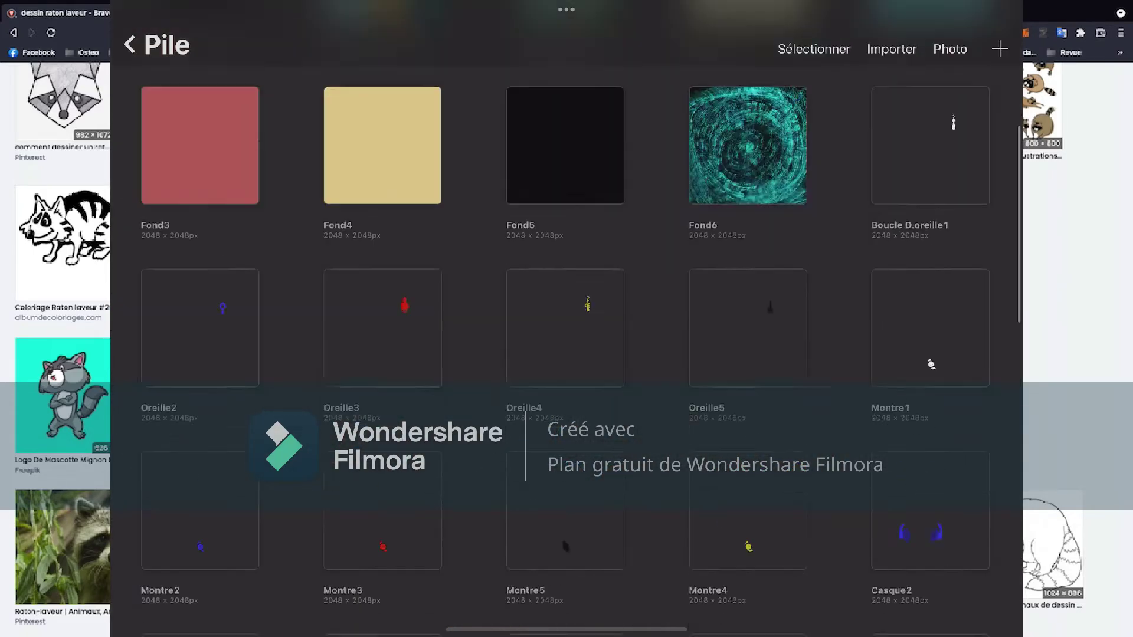
left_click(197, 157)
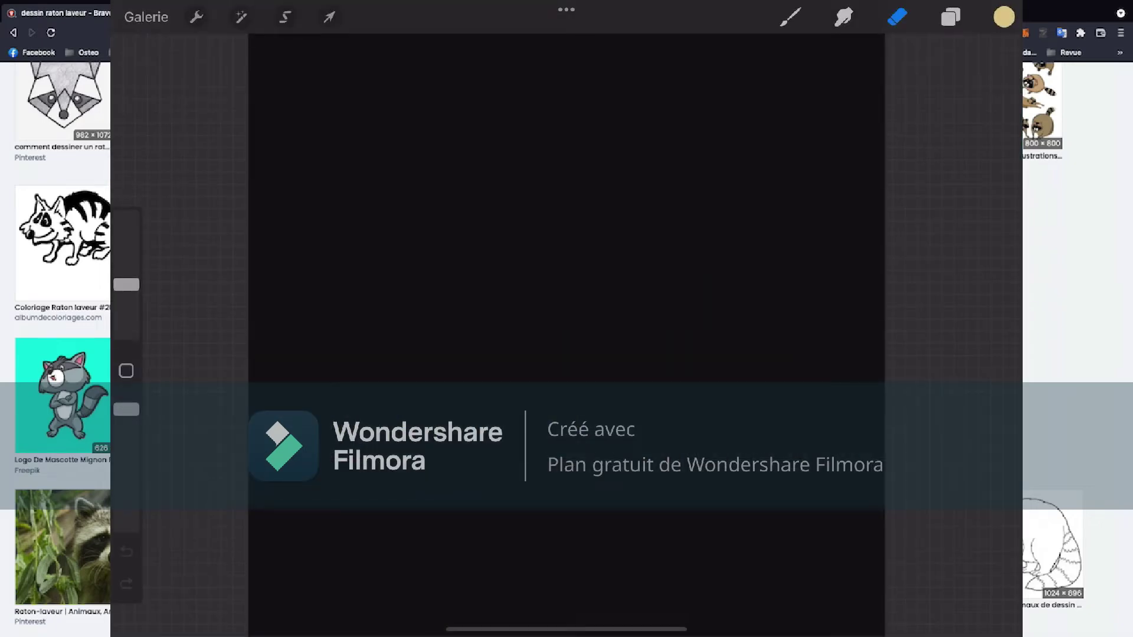
left_click(197, 16)
left_click(183, 397)
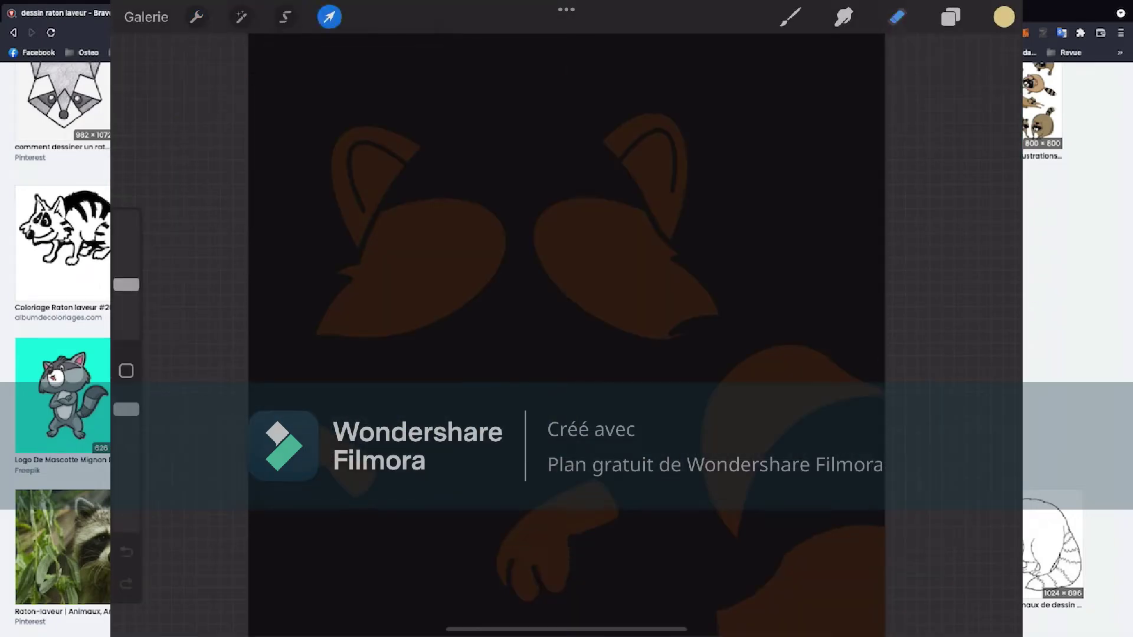
left_click(897, 16)
left_click(146, 17)
Copy the Calque 1 layer from the black Yeux5 face canvas and return to the stack.
scroll(567, 354, "down", 5)
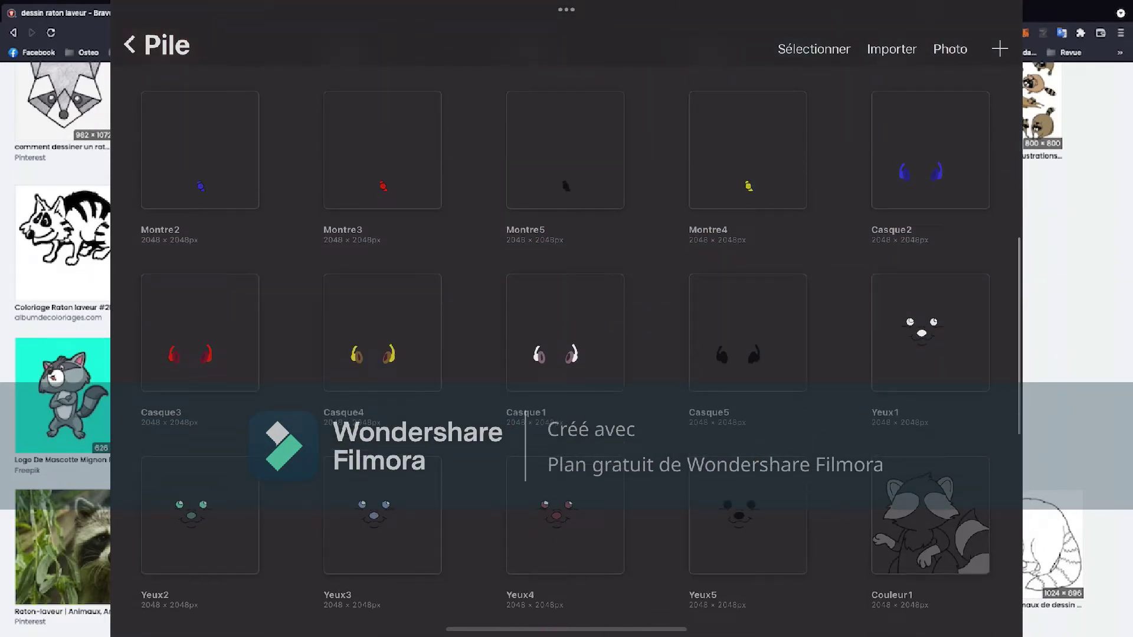
left_click(747, 432)
left_click(950, 17)
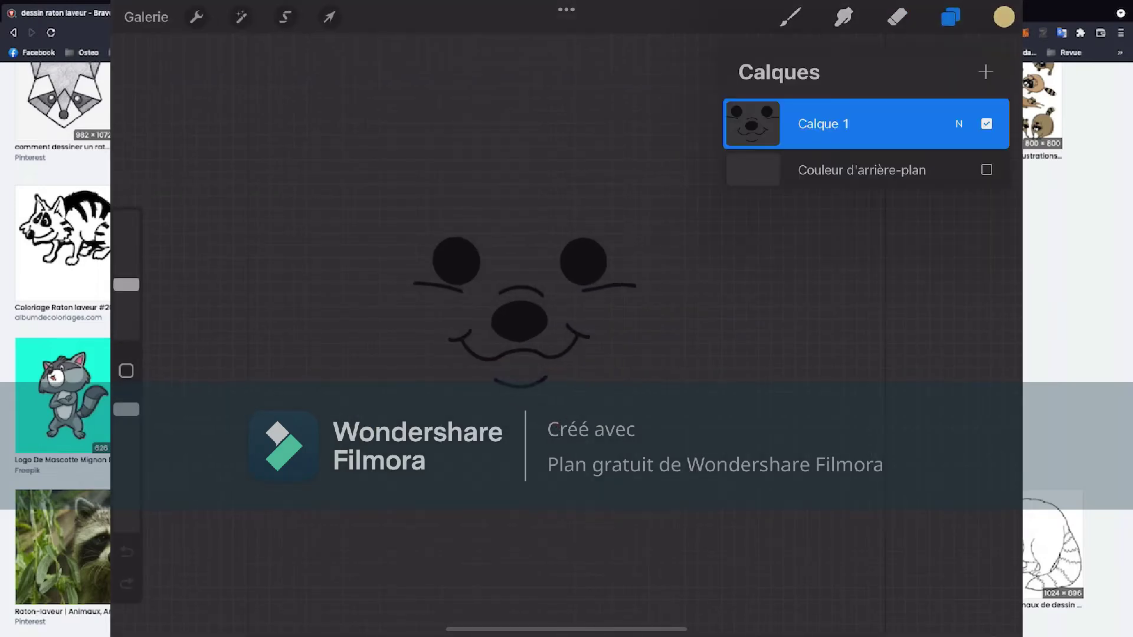
left_click(752, 124)
left_click(634, 92)
left_click(950, 16)
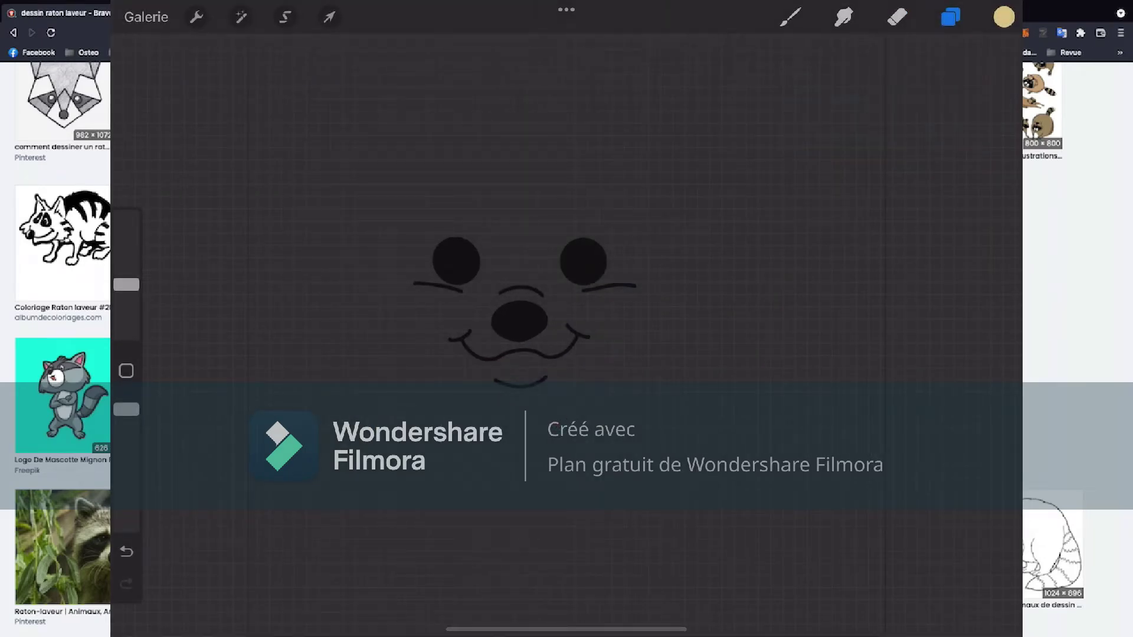
left_click(146, 17)
Paste the copied Yeux5 face above the brown markings in the combined canvas and return to the stack.
scroll(566, 354, "up", 10)
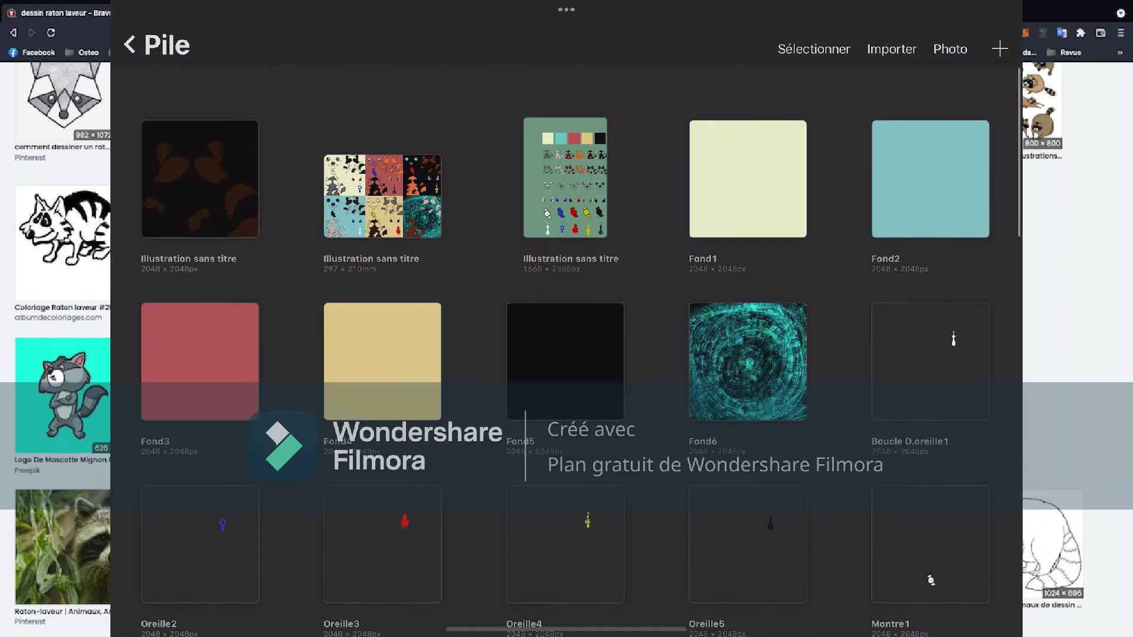
left_click(199, 171)
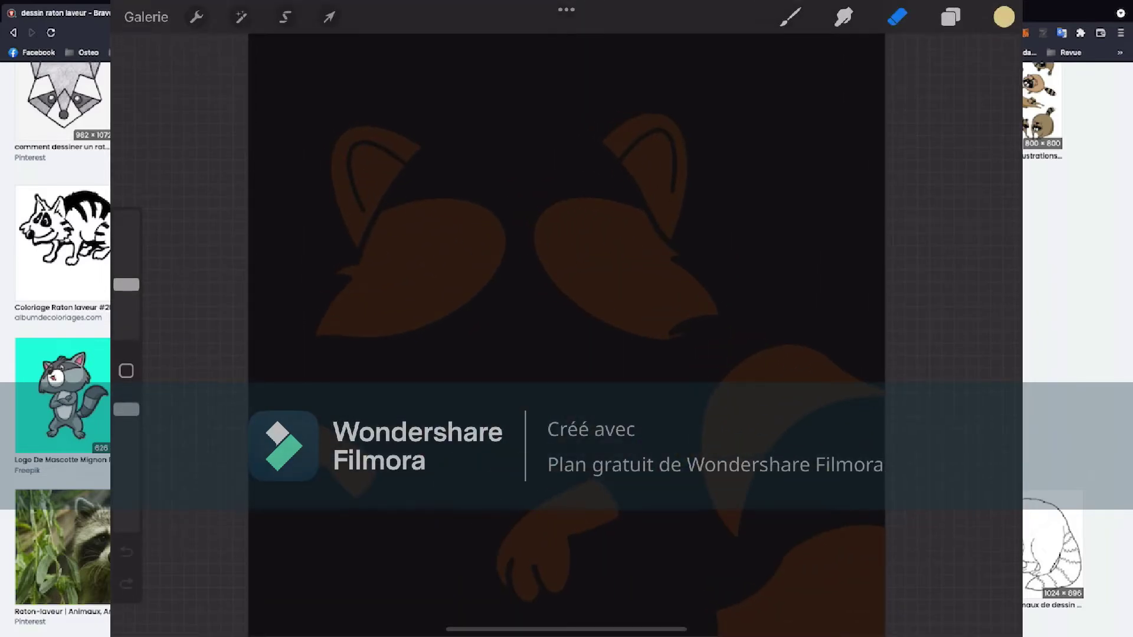
left_click(196, 16)
left_click(184, 397)
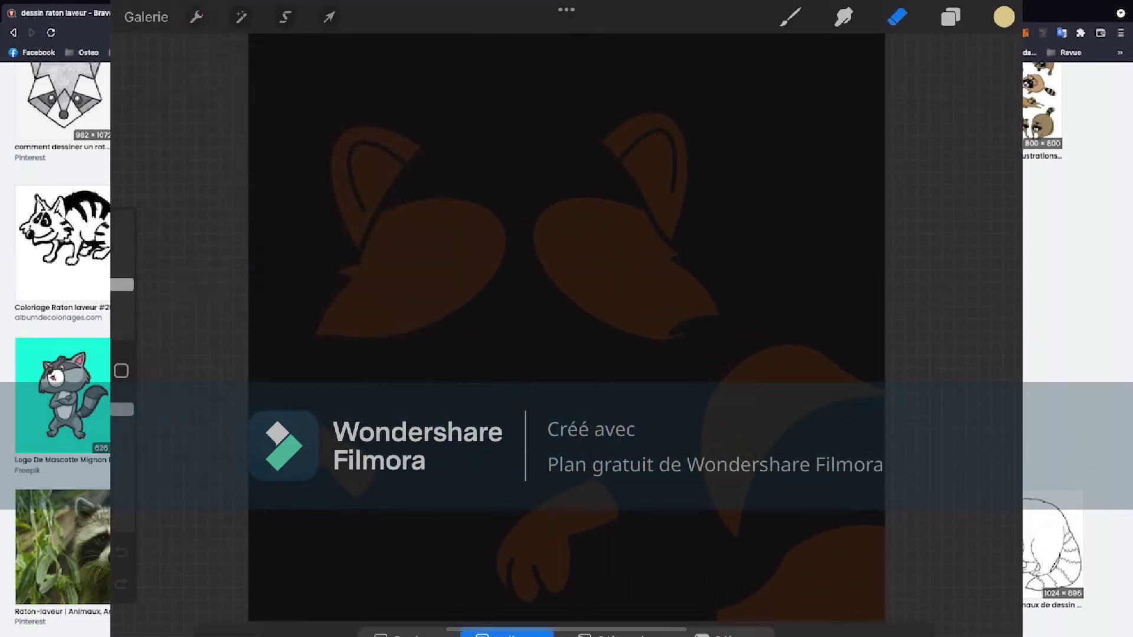
left_click(950, 17)
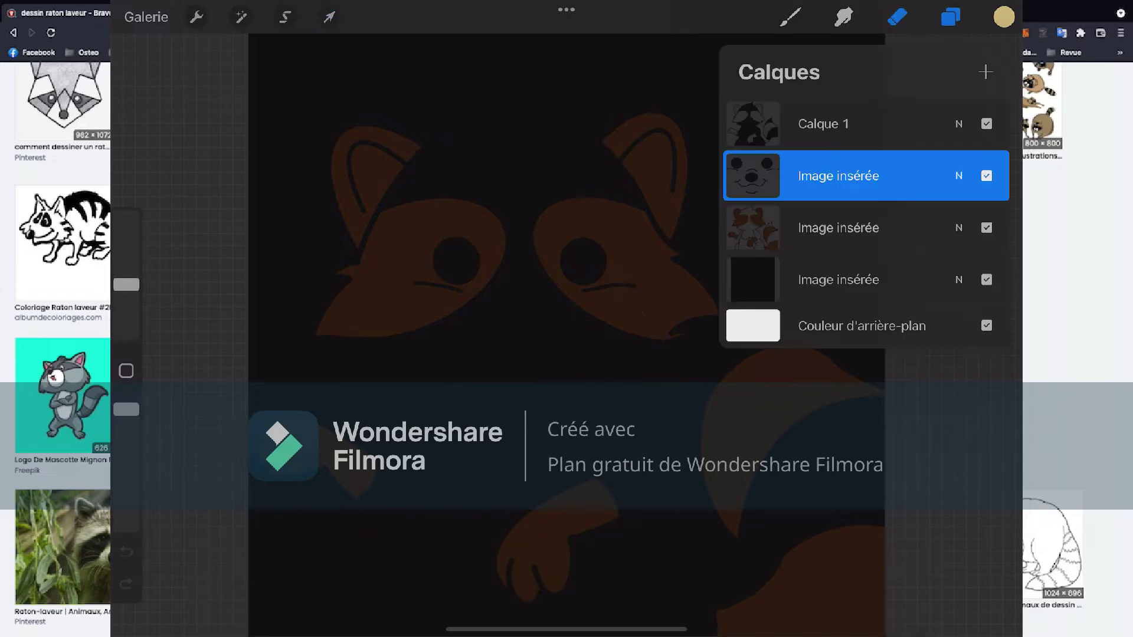
left_click(897, 16)
left_click(146, 17)
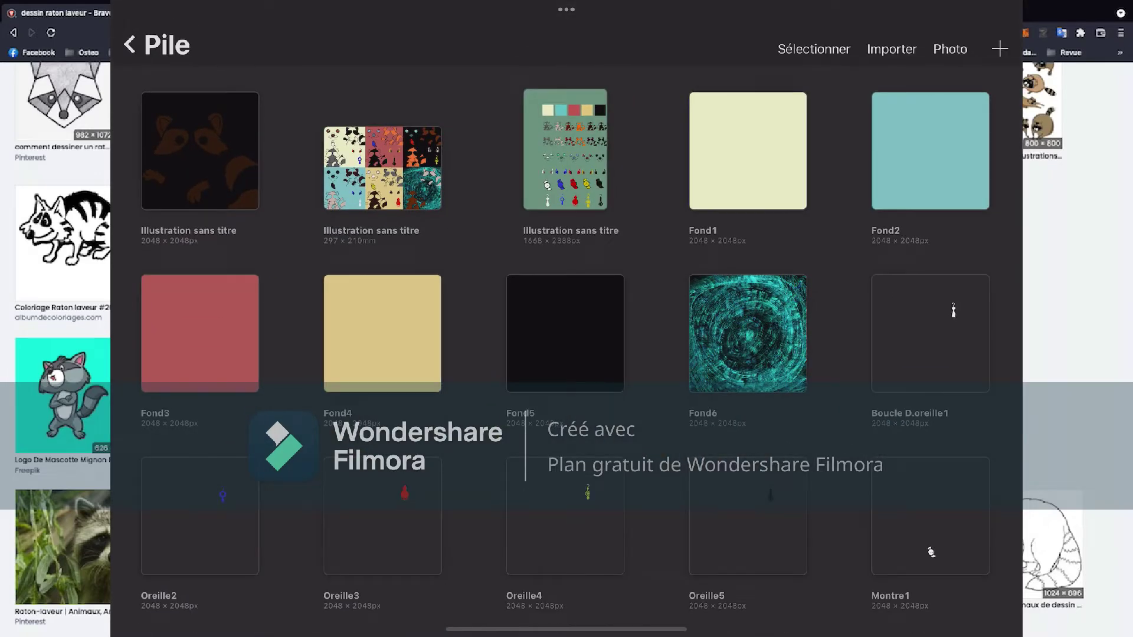
View the combined raccoon canvas at full size and return to the stack to look over the remaining parts.
left_click(199, 151)
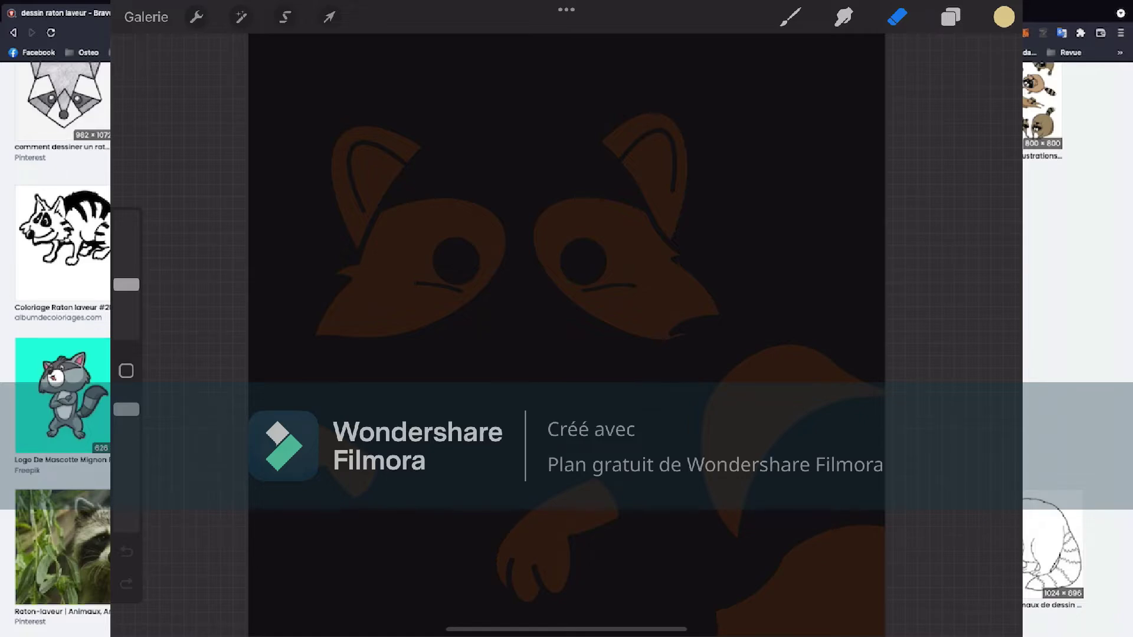
left_click(145, 16)
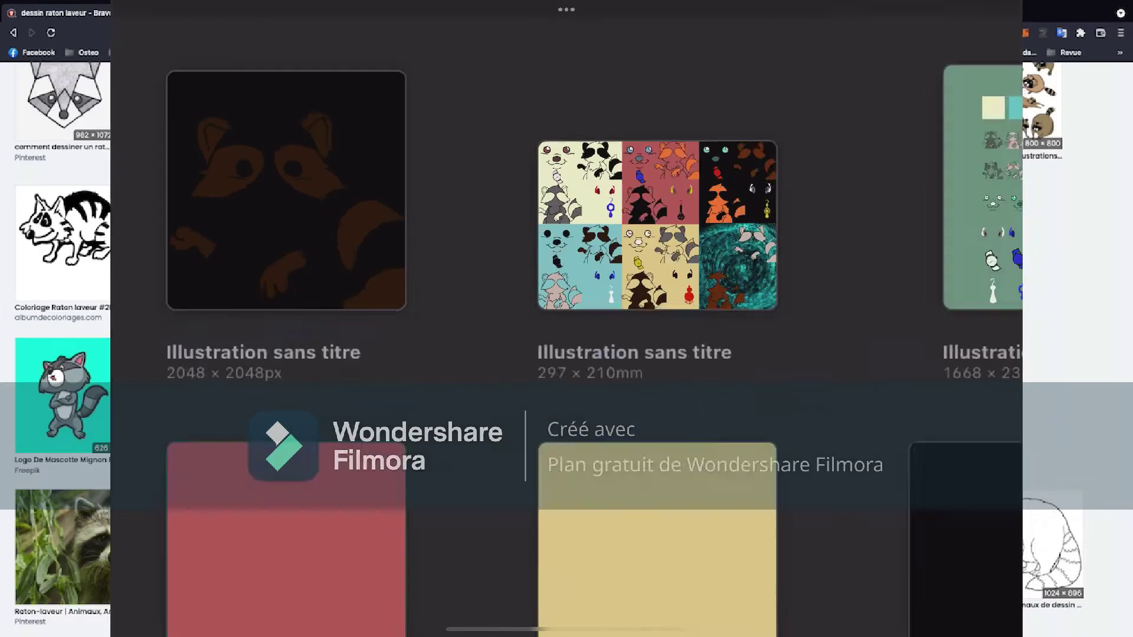
scroll(566, 348, "down", 8)
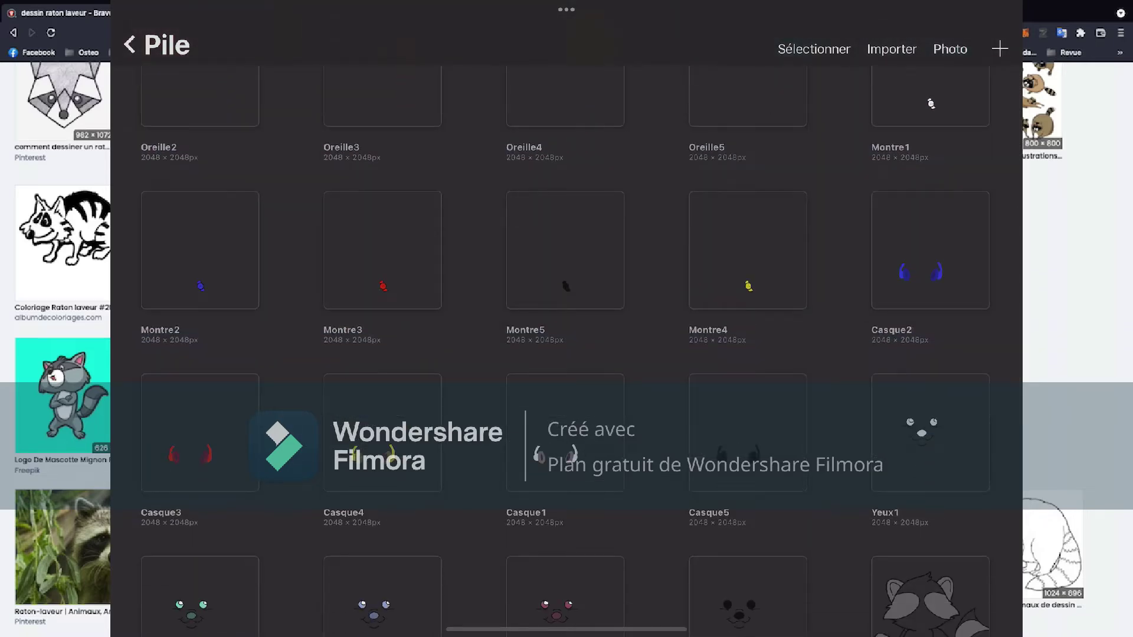
scroll(566, 349, "up", 8)
Copy the Calque 1 layer from the white Casque1 headphones canvas.
scroll(566, 348, "down", 7)
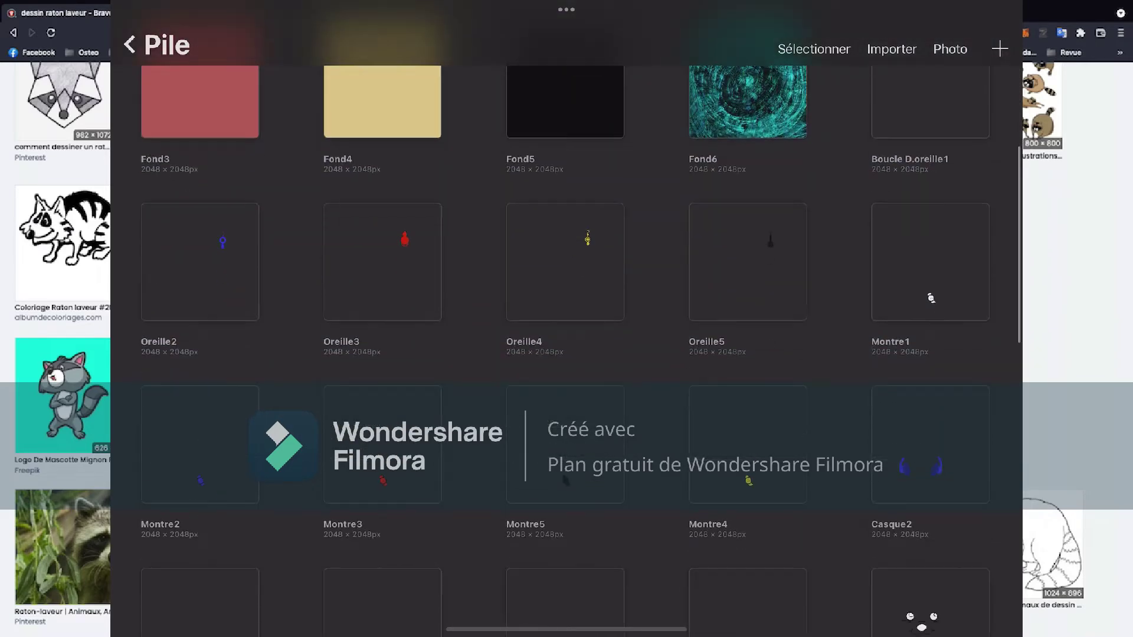
left_click(565, 494)
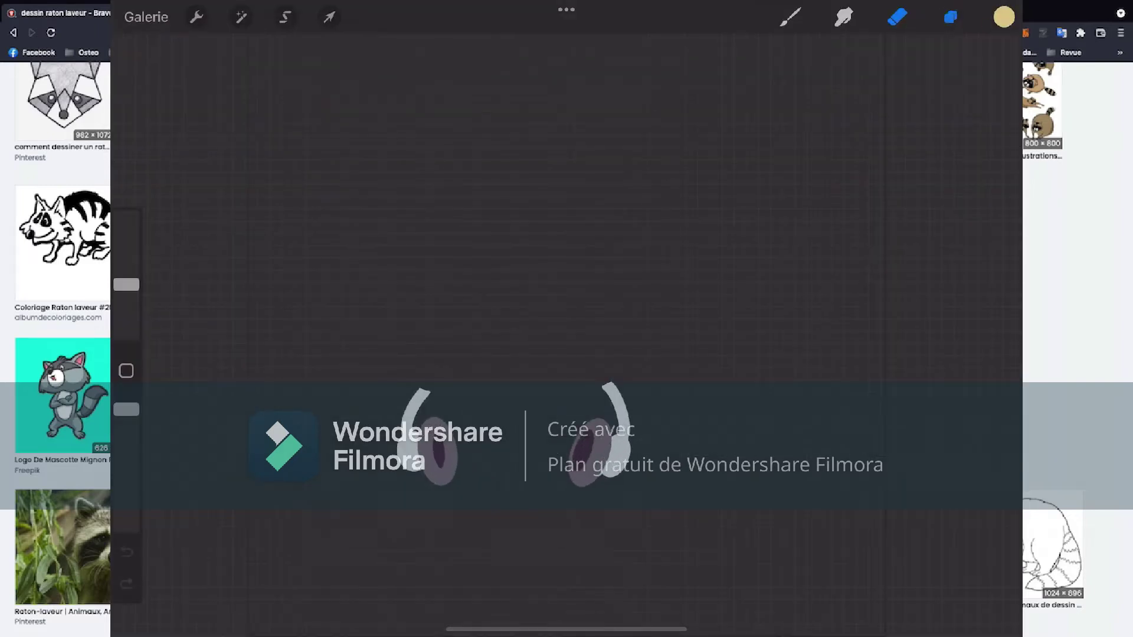
left_click(950, 16)
left_click(752, 123)
left_click(651, 92)
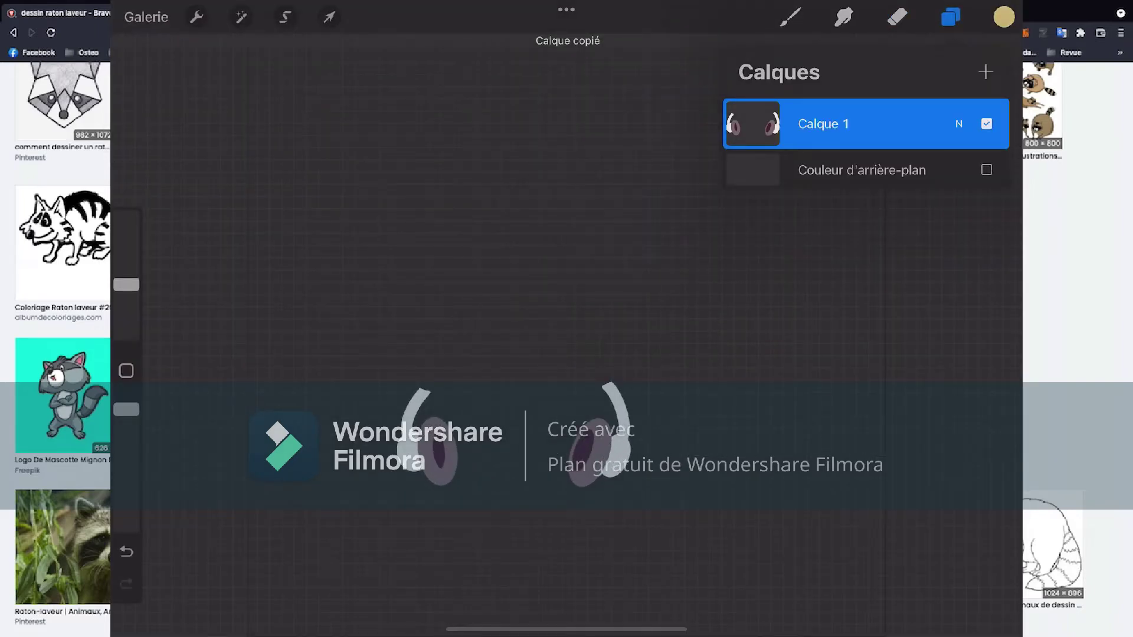
Paste the copied Casque1 headphones into the combined raccoon canvas and return to the stack.
left_click(897, 17)
left_click(146, 17)
scroll(566, 348, "up", 7)
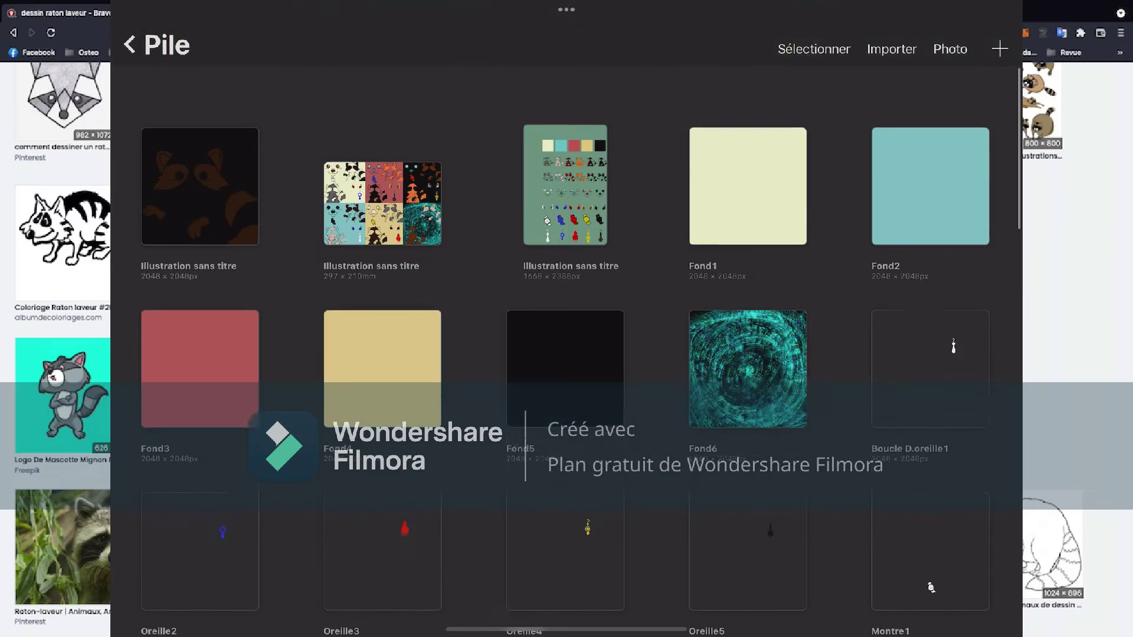
left_click(199, 150)
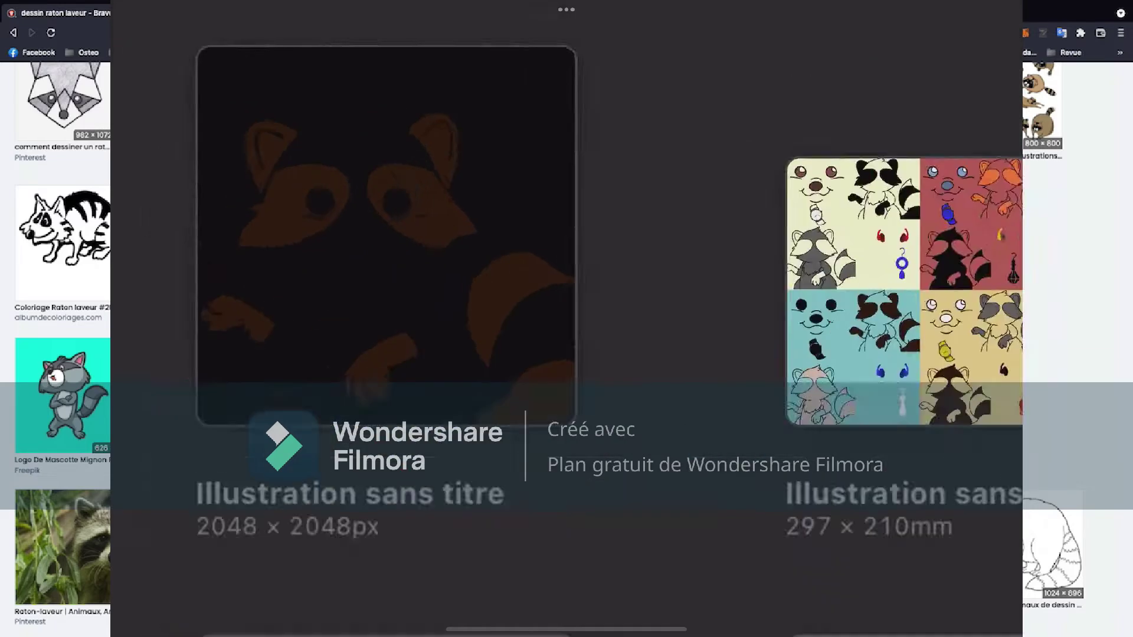
left_click(197, 17)
left_click(146, 16)
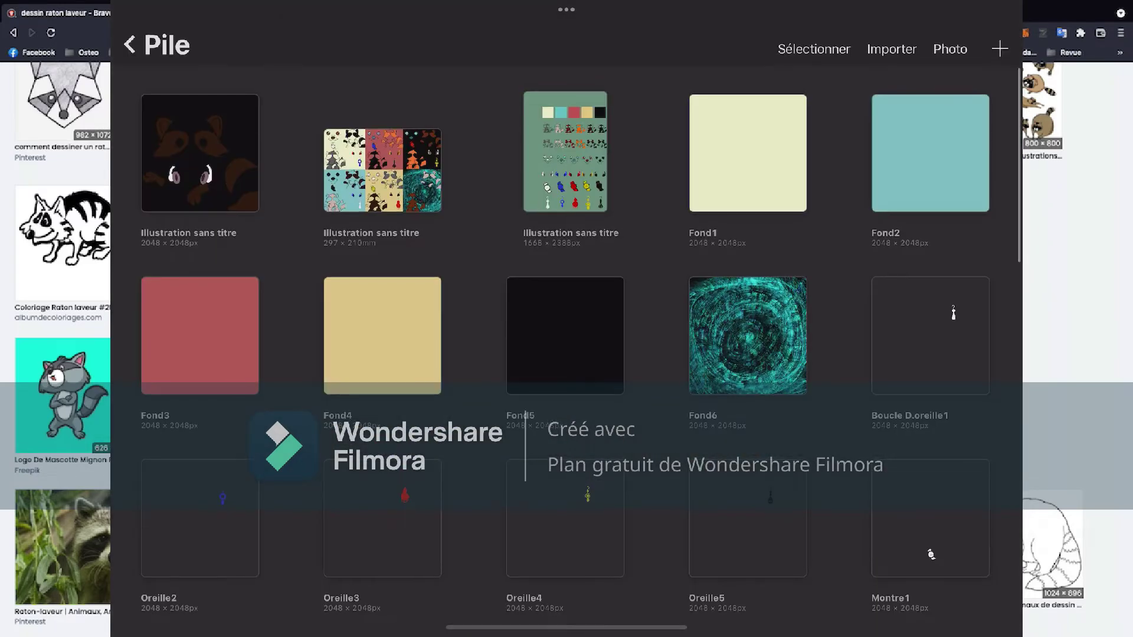
Look over the remaining accessory canvases and view the Tanuki NFT Collection rarity chart.
scroll(566, 349, "down", 3)
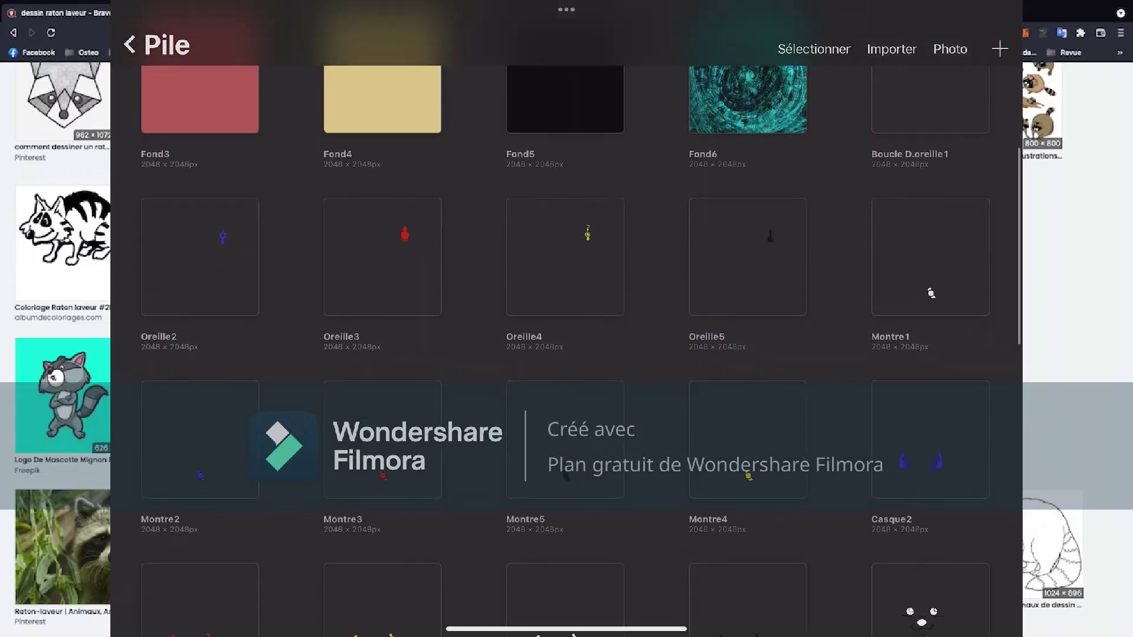
left_click_drag(460, 617, 684, 617)
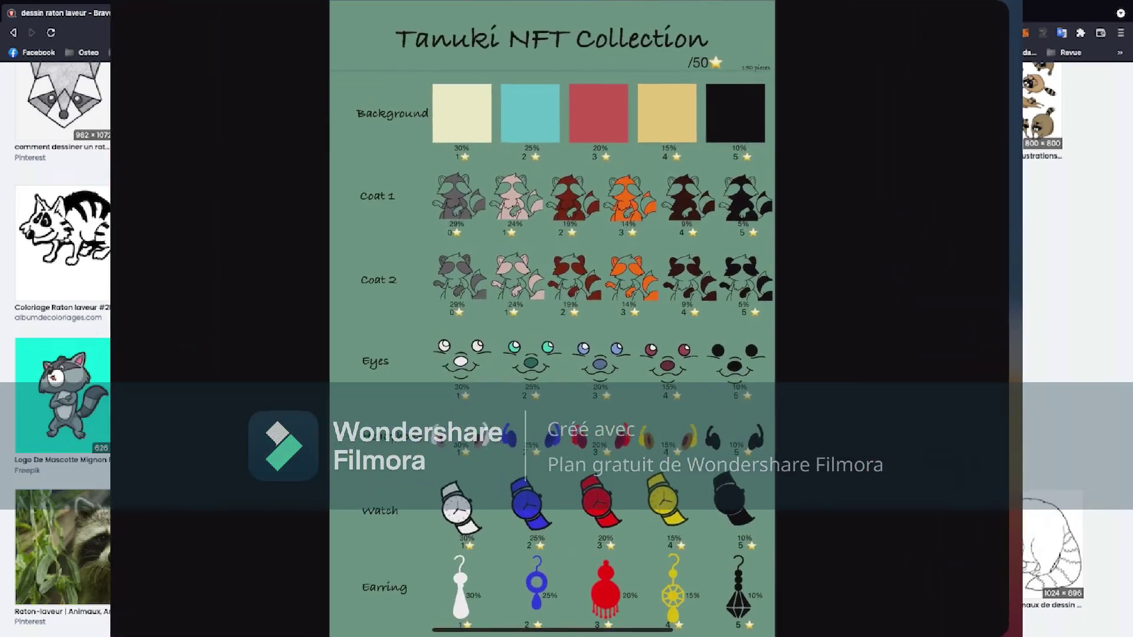
left_click_drag(413, 628, 826, 628)
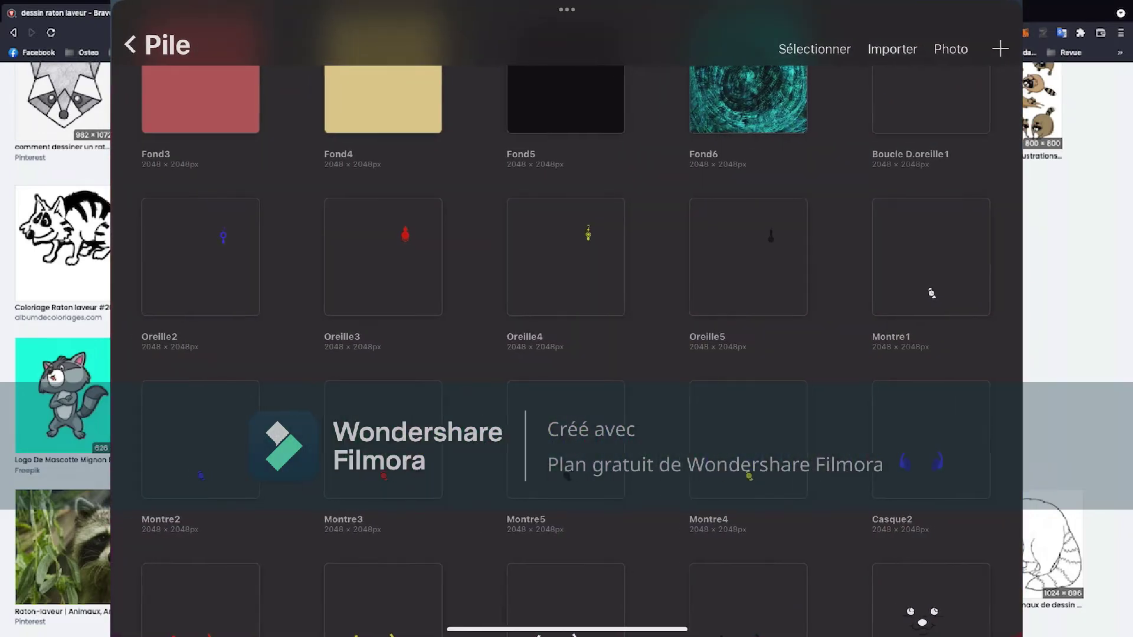
scroll(567, 319, "up", 2)
left_click(762, 223)
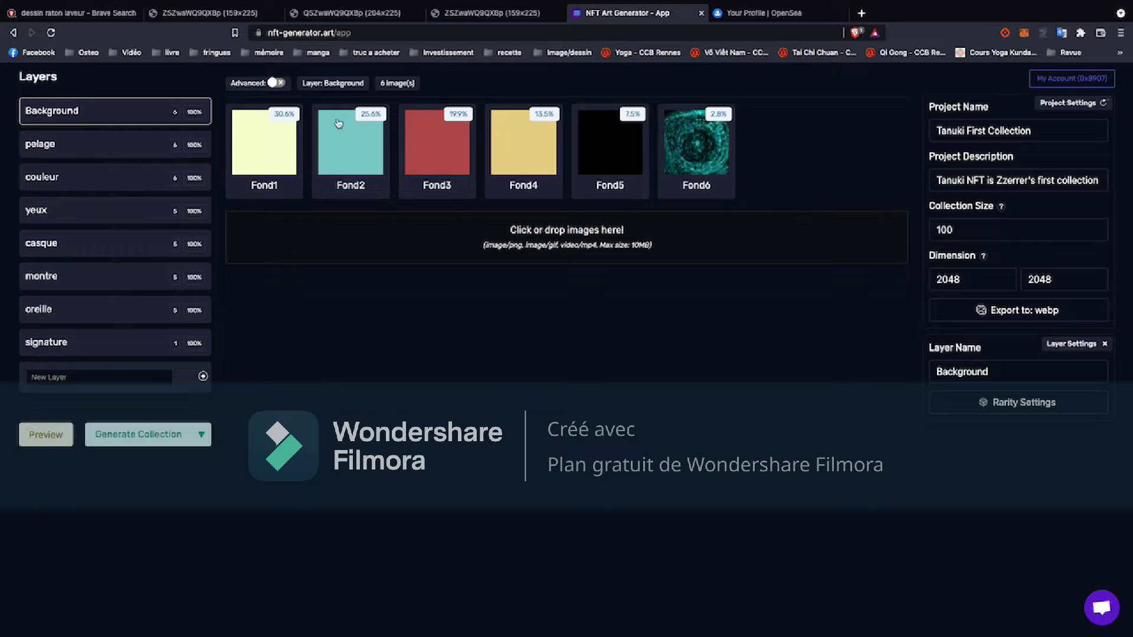
In NFT Art Generator, review the images in the pelage, couleur, yeux, casque and montre layers.
left_click(64, 144)
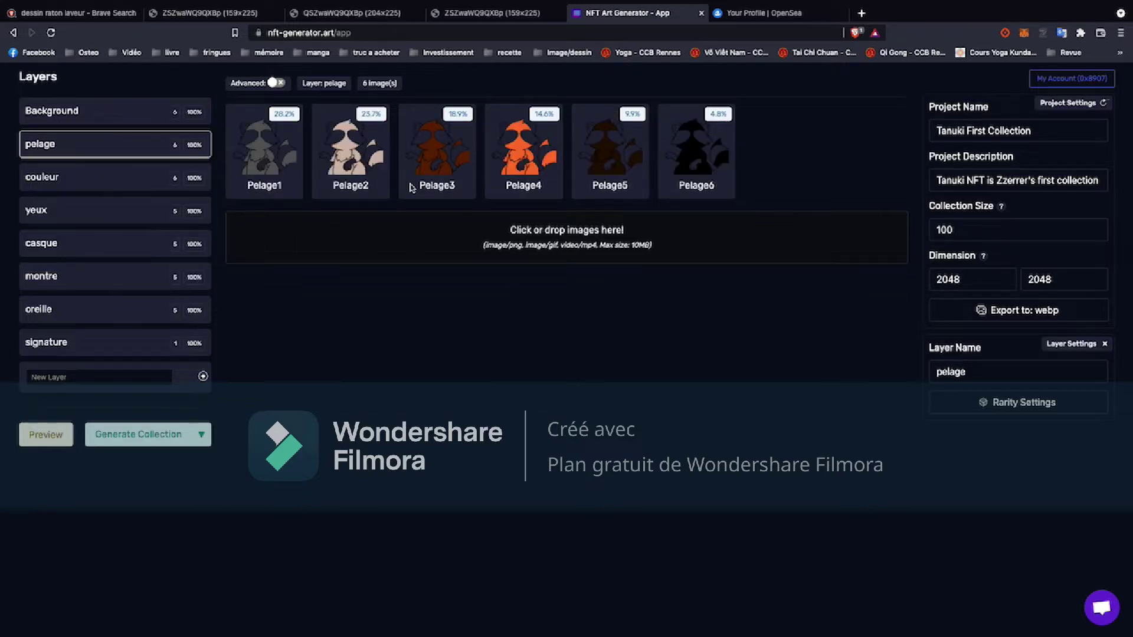
left_click(89, 182)
left_click(117, 210)
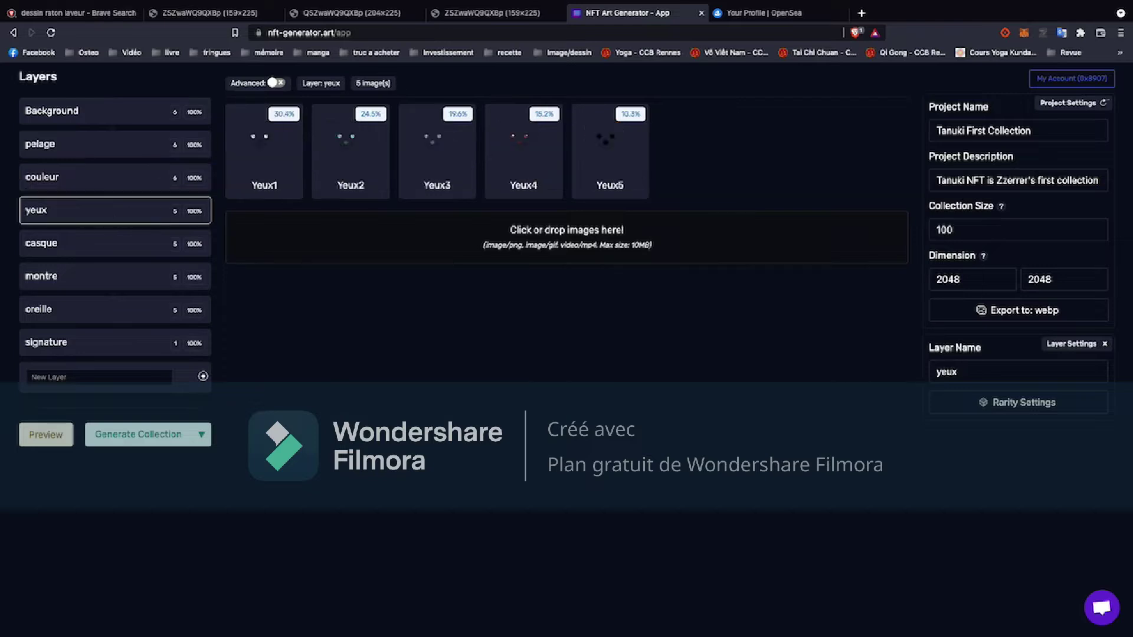
left_click(87, 250)
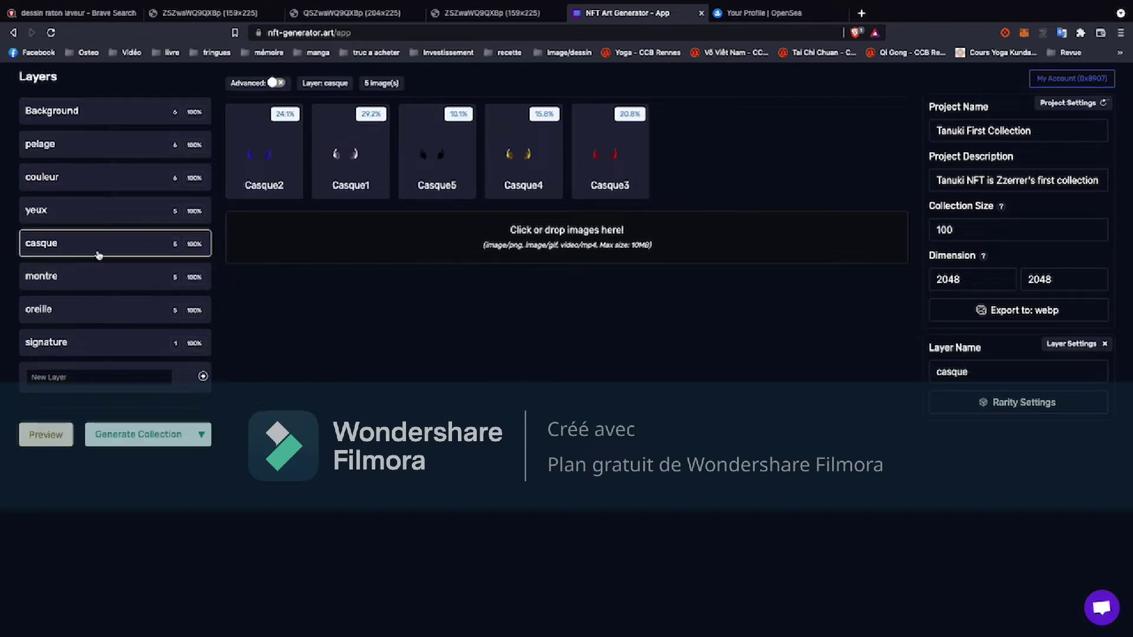
left_click(94, 279)
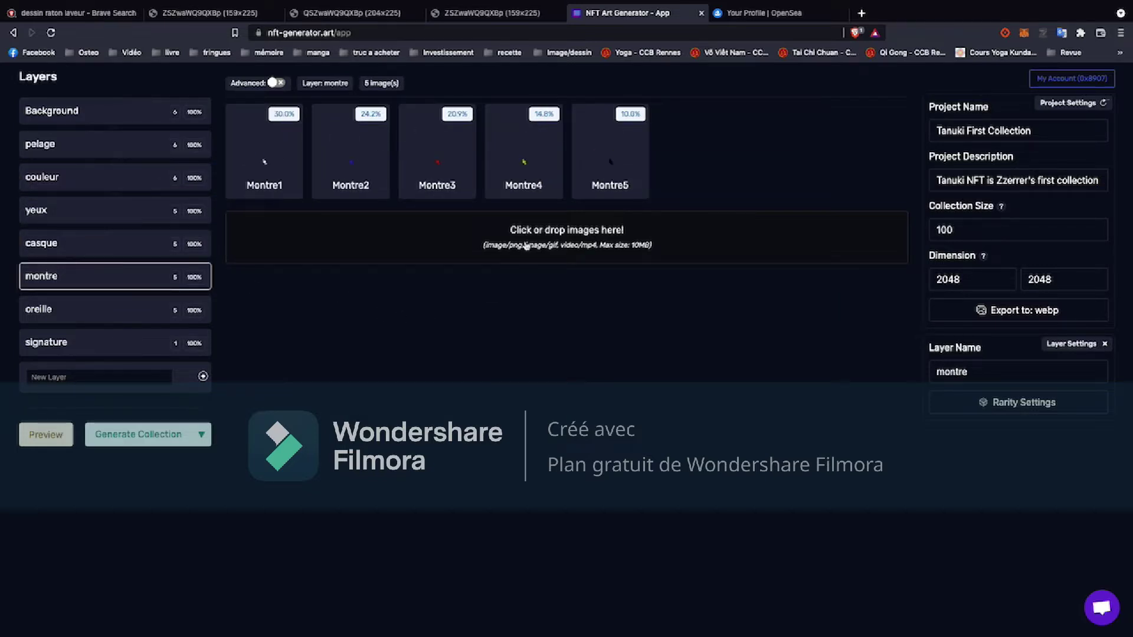
View the image upload dialog and the Rarity Settings of the montre layer, closing each without changes.
left_click(564, 234)
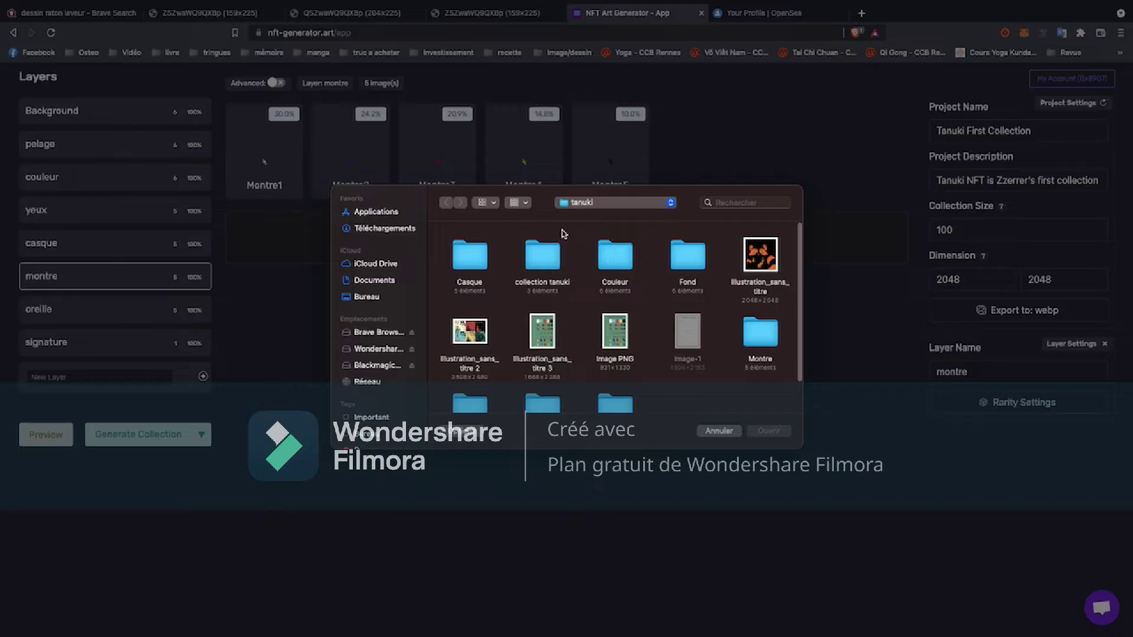
left_click(719, 435)
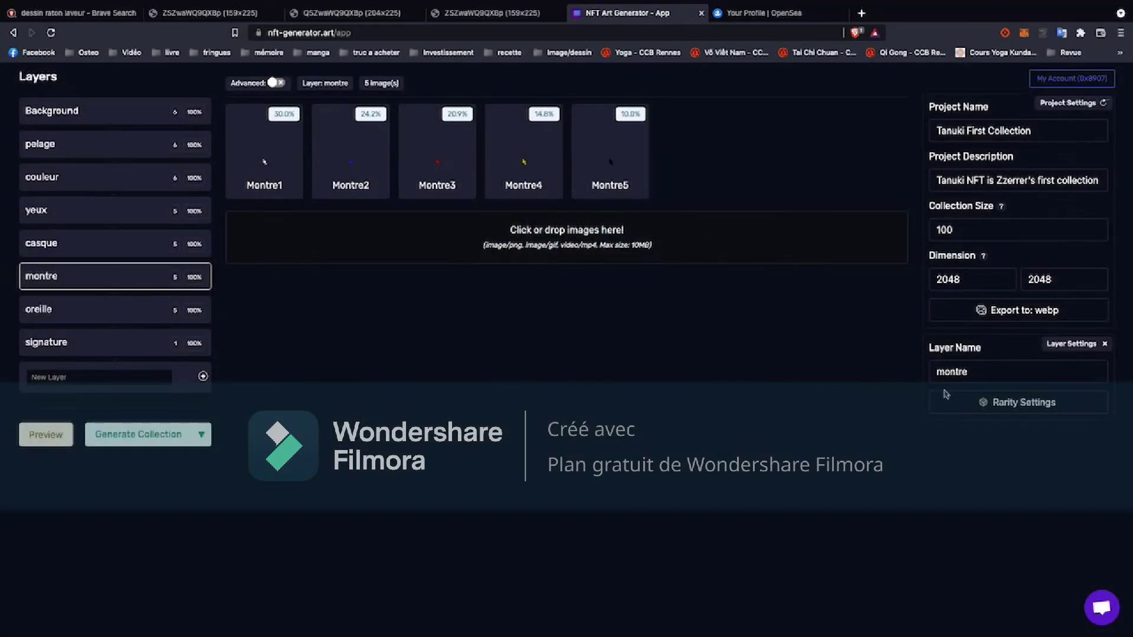
left_click(997, 404)
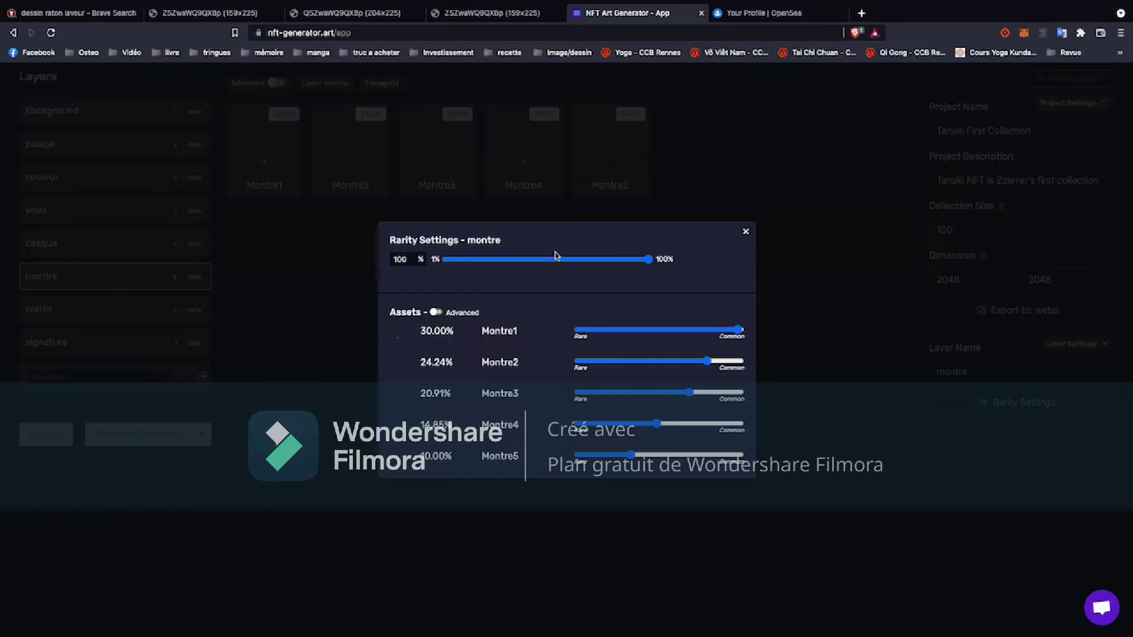
left_click(746, 231)
Review the images in the signature and oreille layers.
left_click(93, 304)
left_click(87, 345)
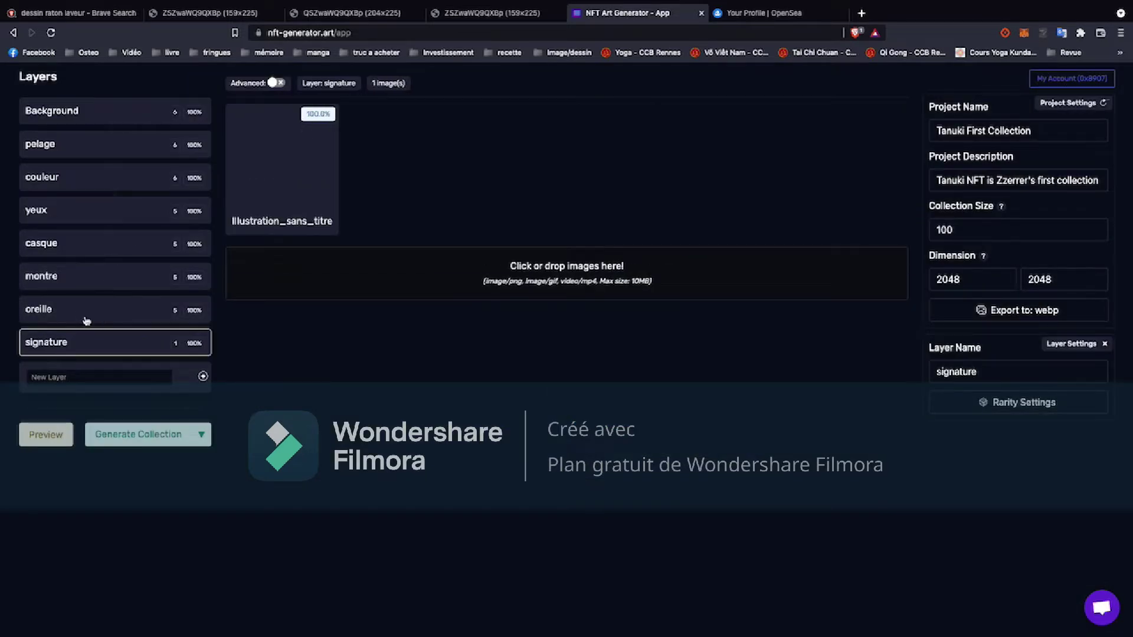
left_click(86, 319)
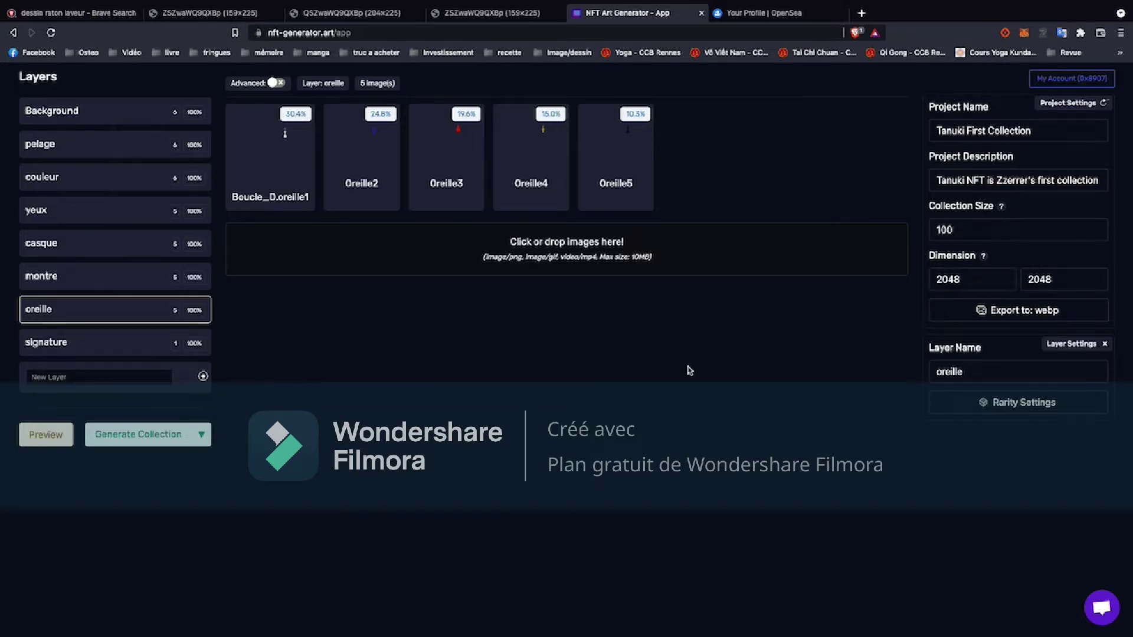
Choose the 100 Generative Art collection size and generate the collection.
left_click(202, 437)
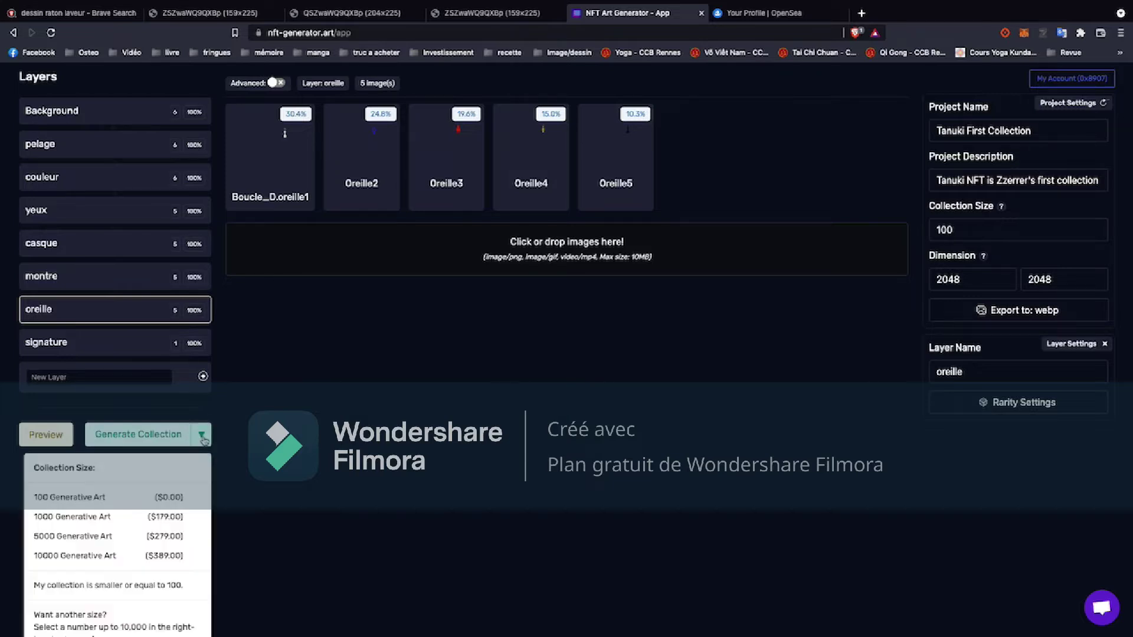
left_click(120, 505)
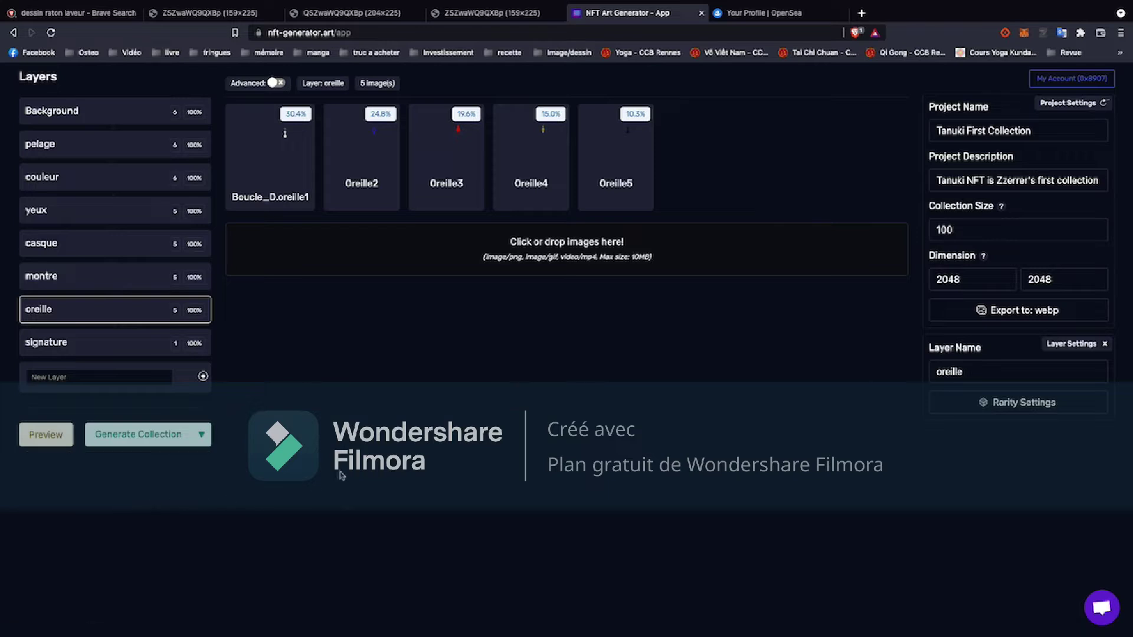
left_click(150, 441)
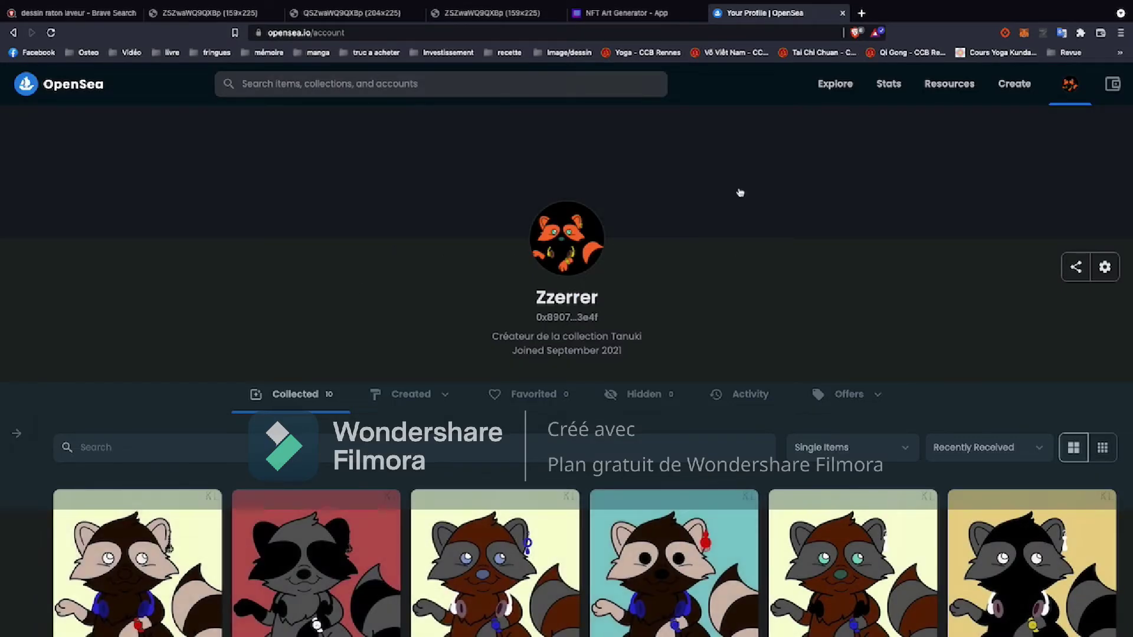
On the OpenSea profile, open the Tanuki 1 item, examine its description and Stars level, and return to the profile.
mouse_move(645, 224)
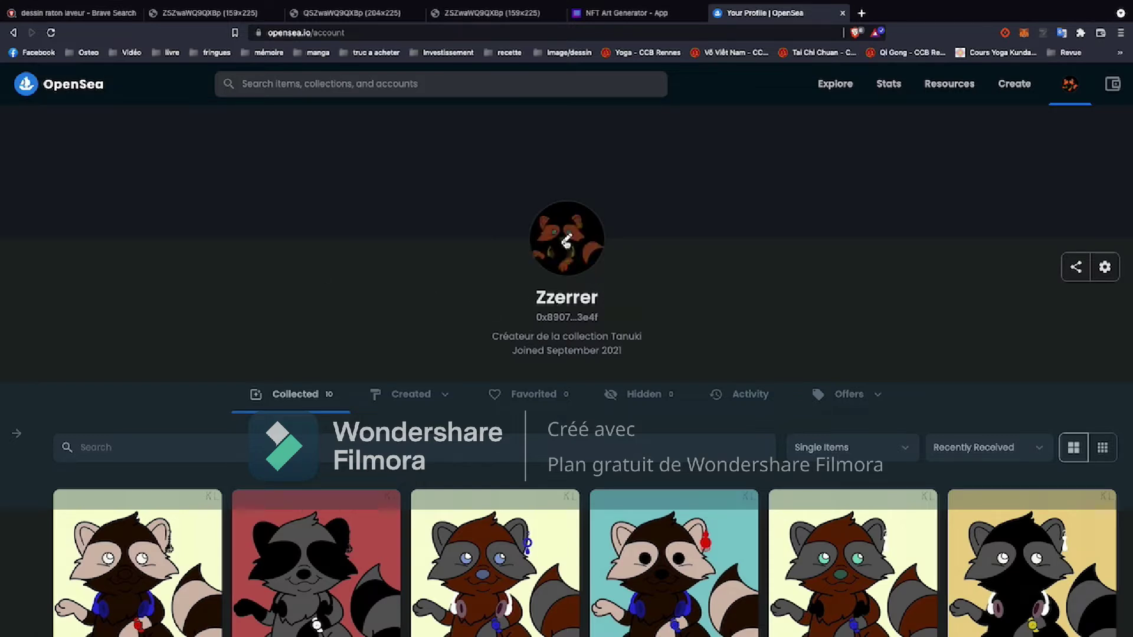
mouse_move(577, 249)
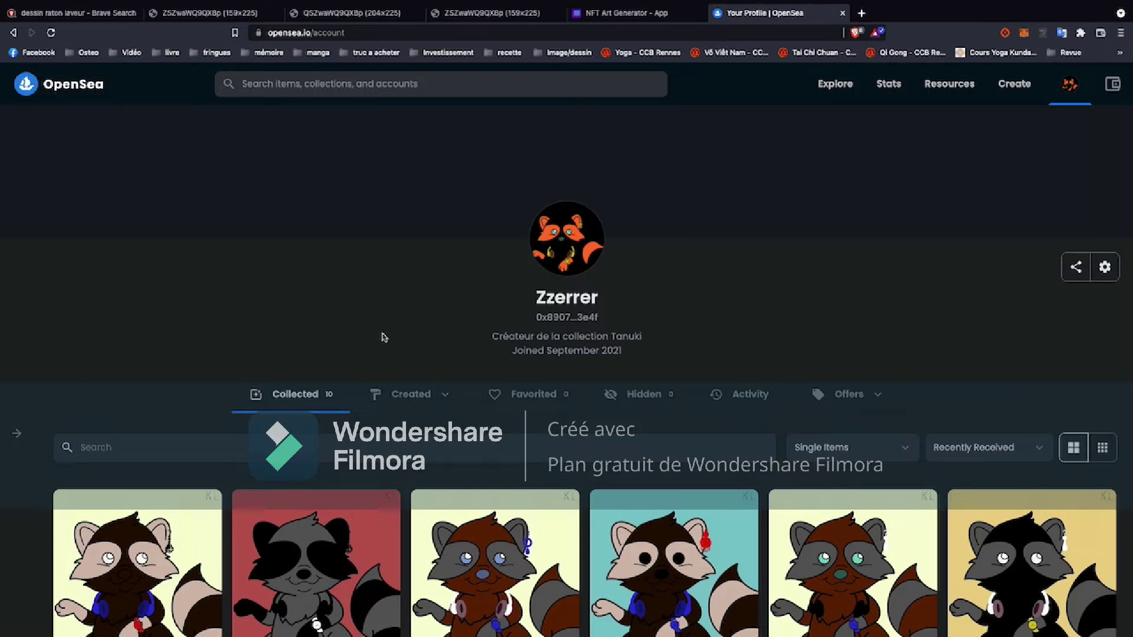
scroll(384, 337, "down", 6)
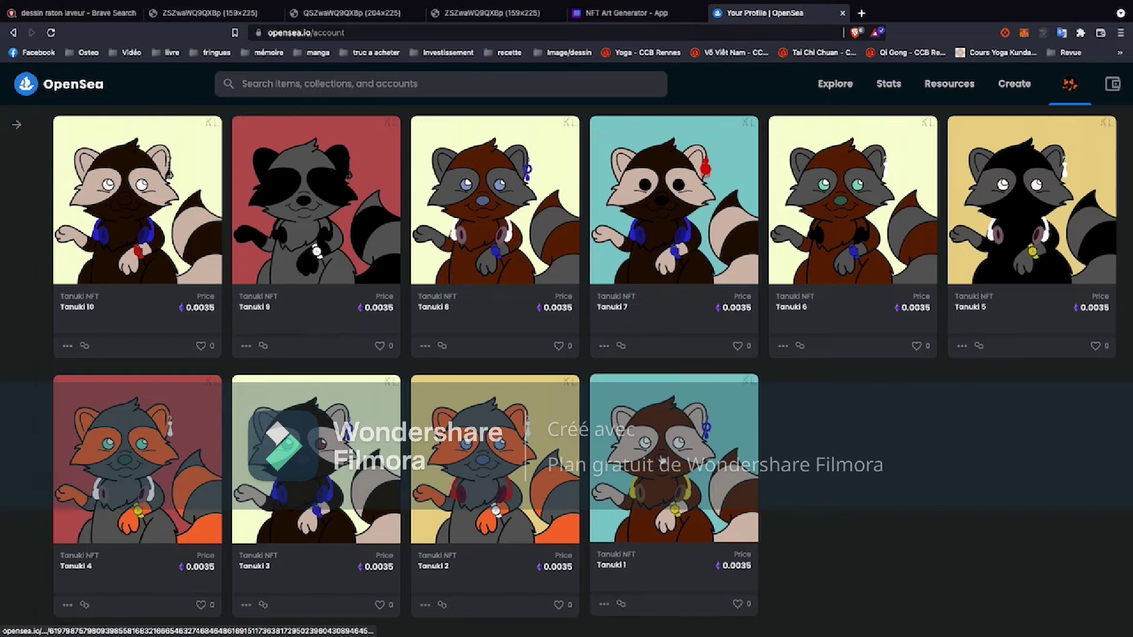
left_click(226, 306)
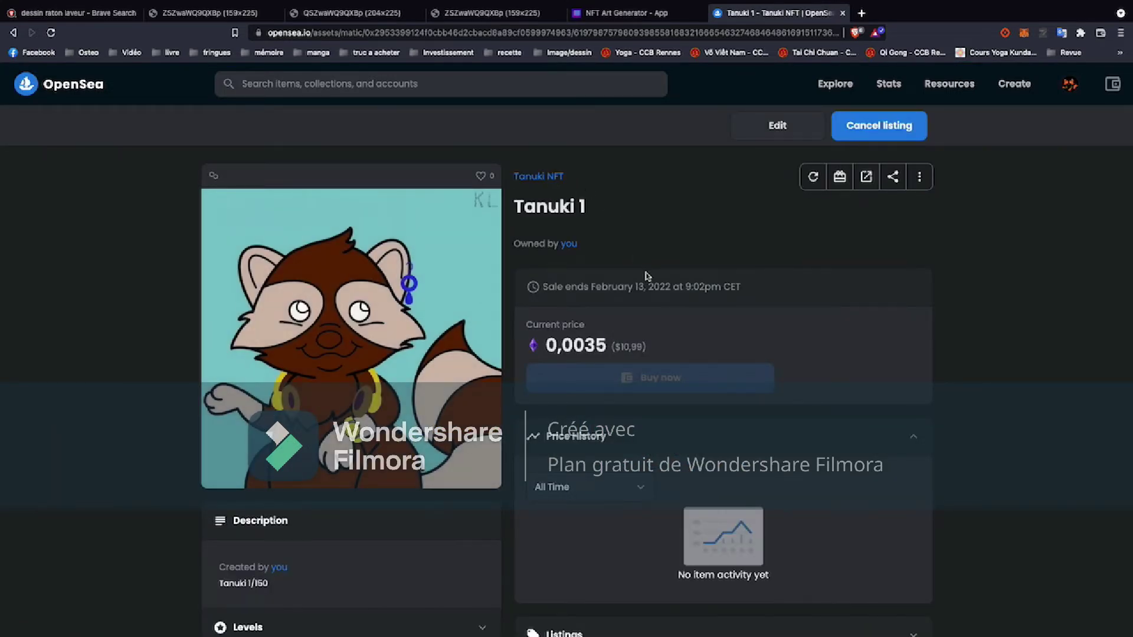
scroll(657, 328, "down", 3)
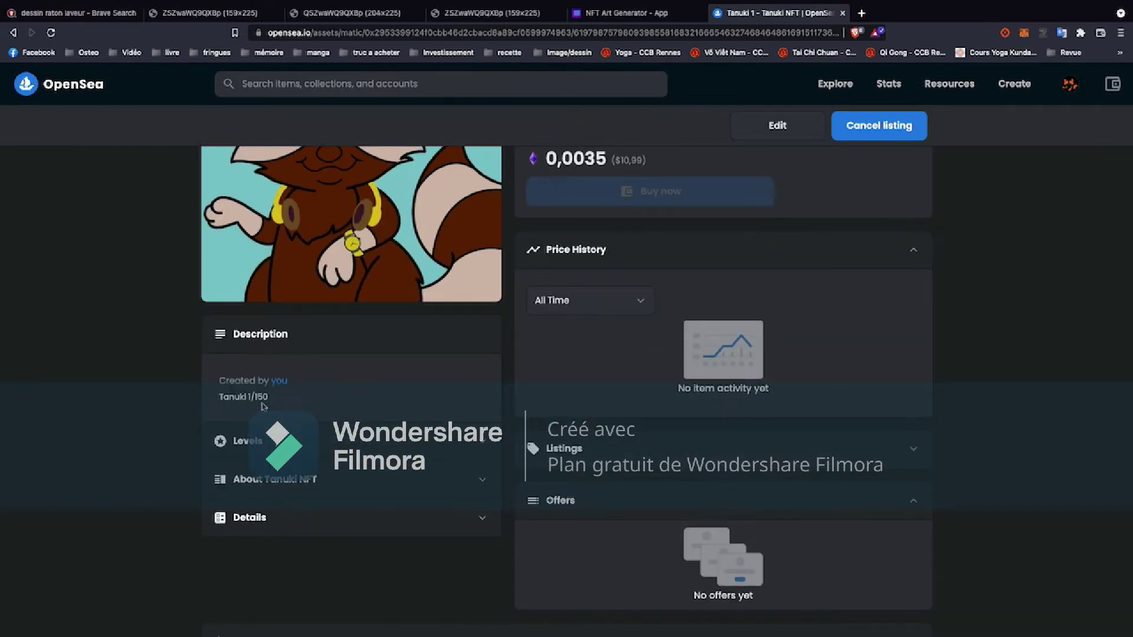
left_click(480, 442)
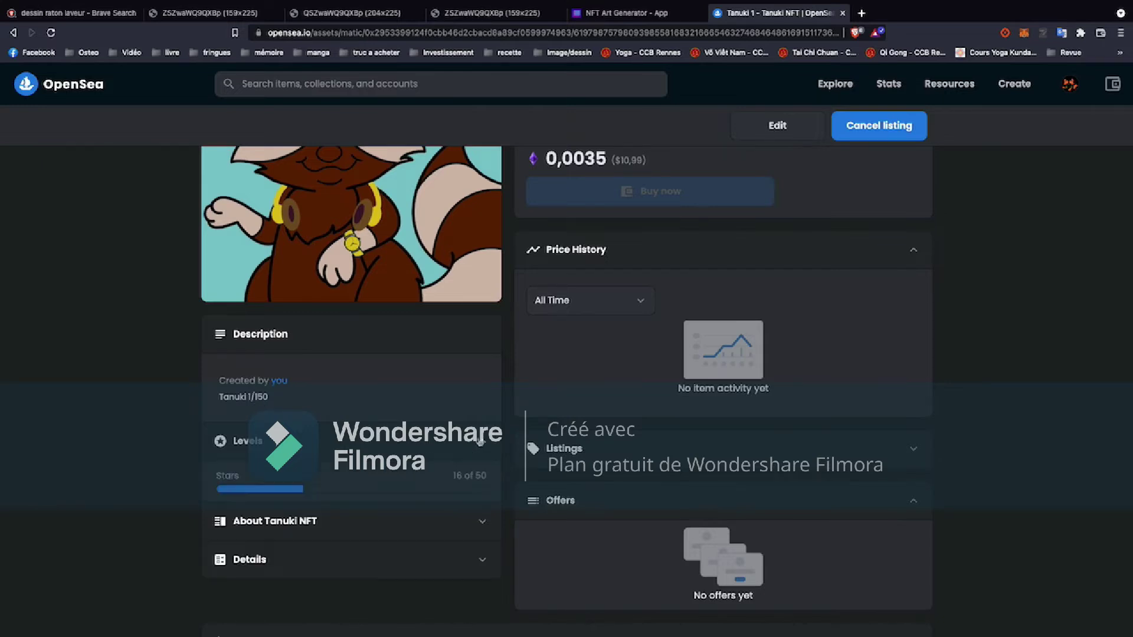
scroll(318, 444, "down", 1)
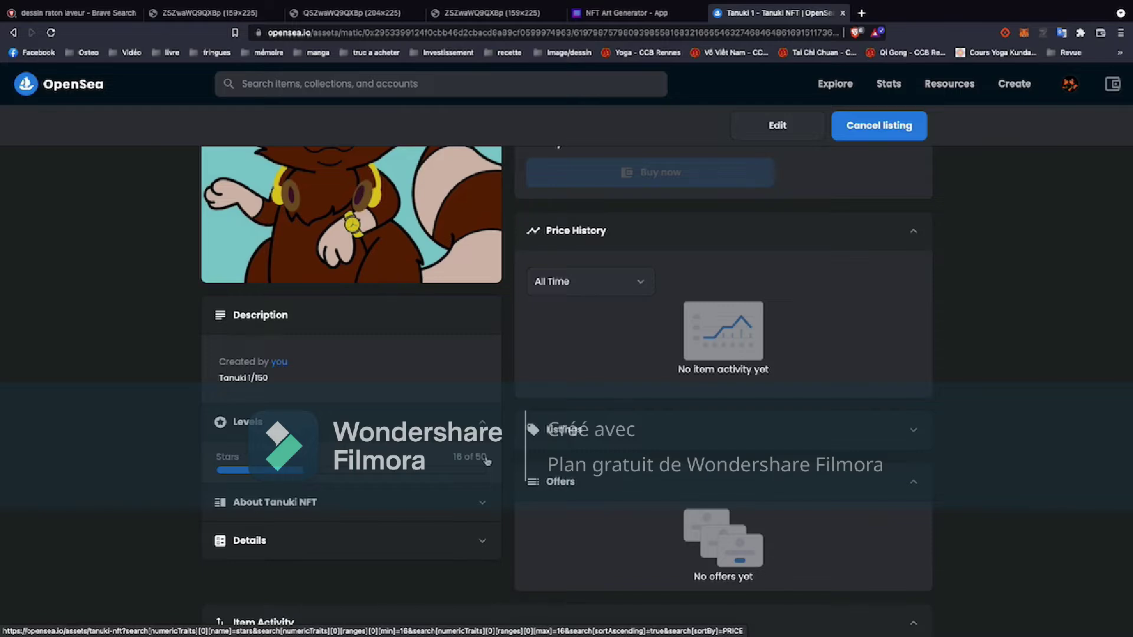
scroll(487, 462, "up", 5)
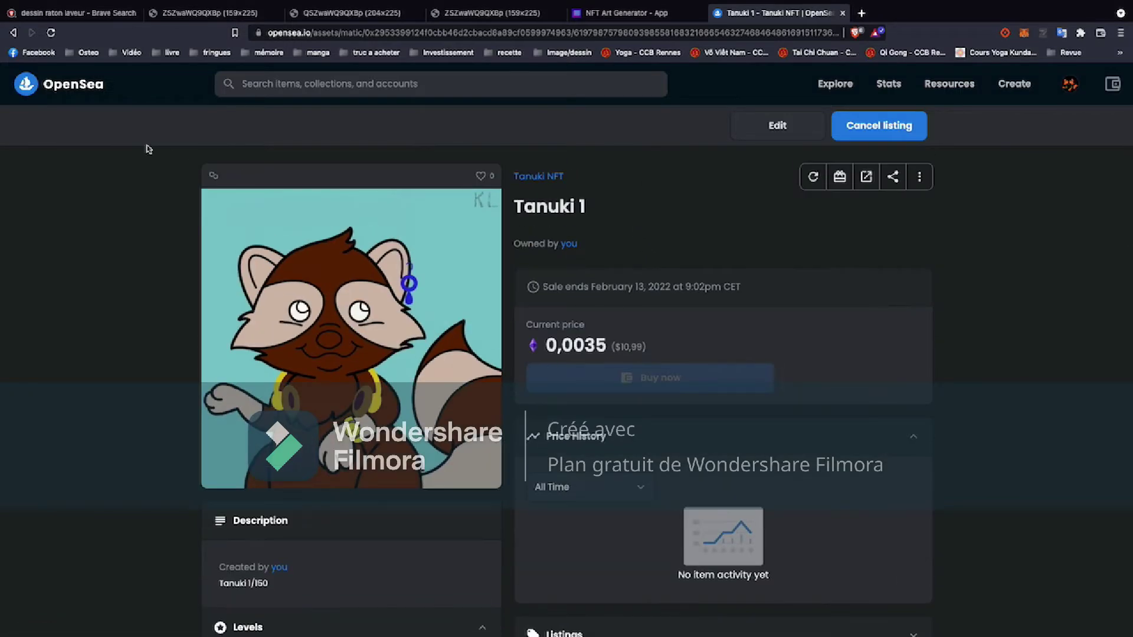
left_click(13, 33)
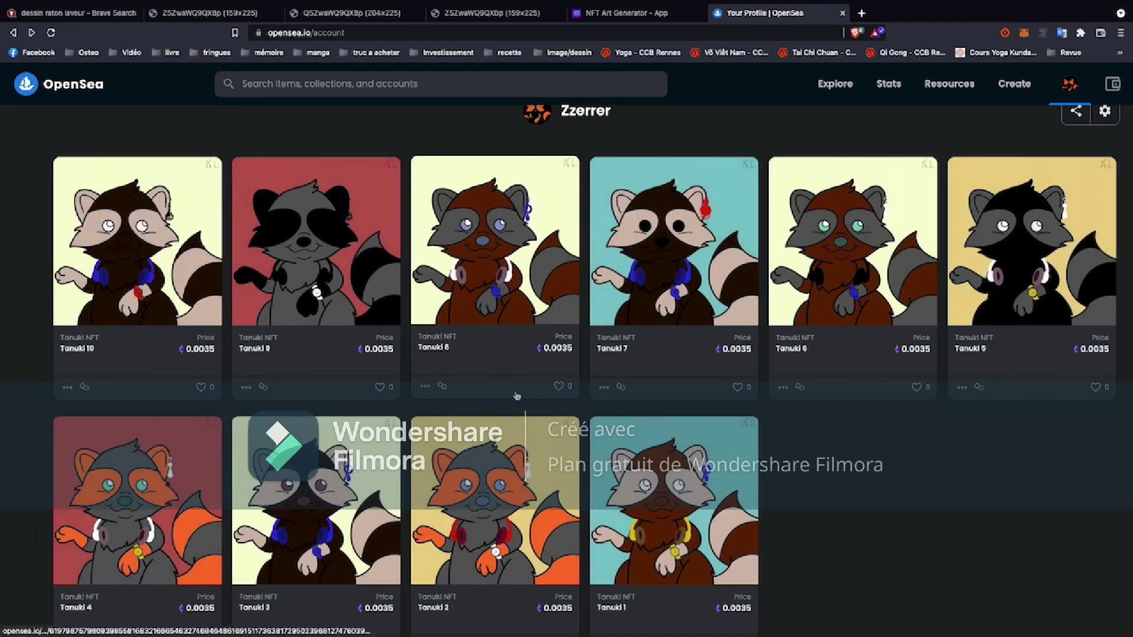
Open the Tanuki 9 item, examine its artwork and Stars level, and return to the profile.
left_click(290, 245)
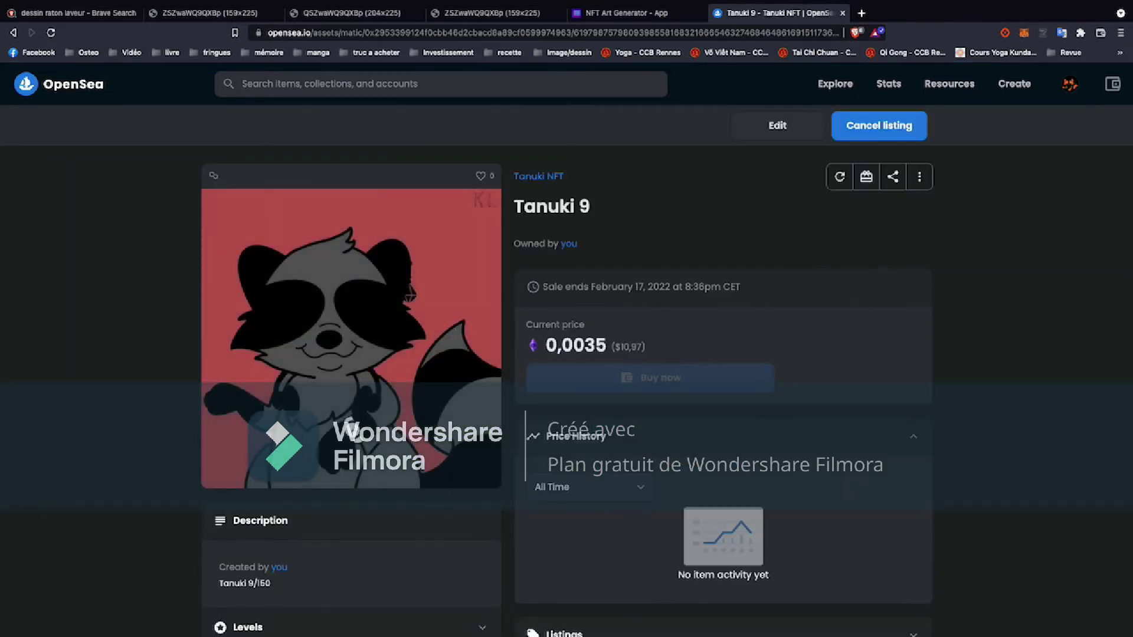
scroll(524, 344, "down", 9)
scroll(613, 306, "up", 8)
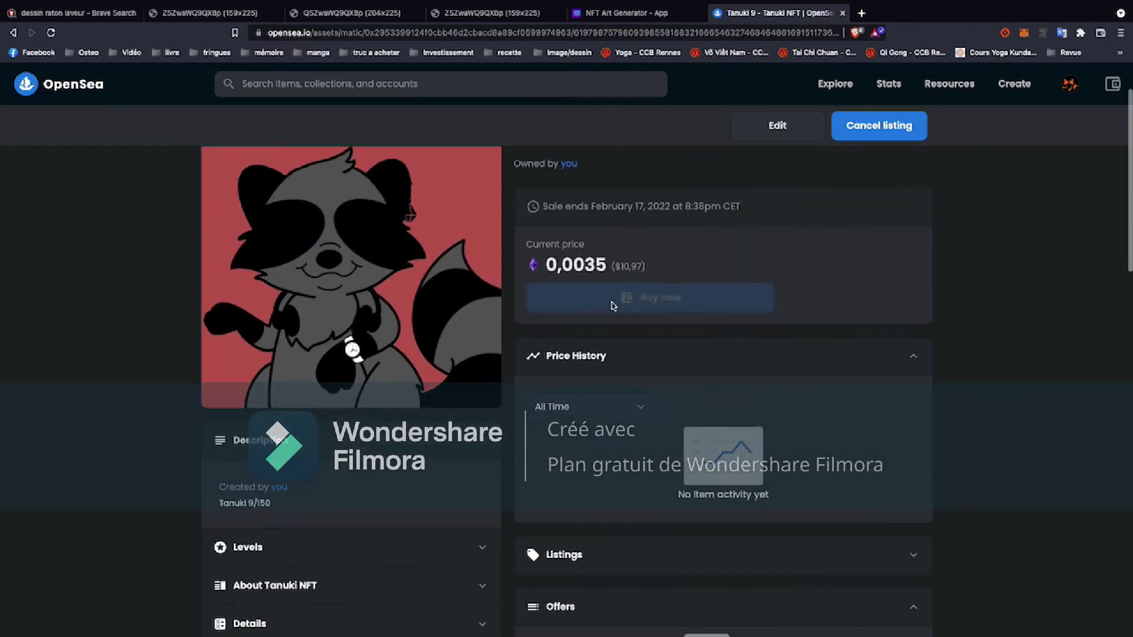
scroll(525, 362, "down", 1)
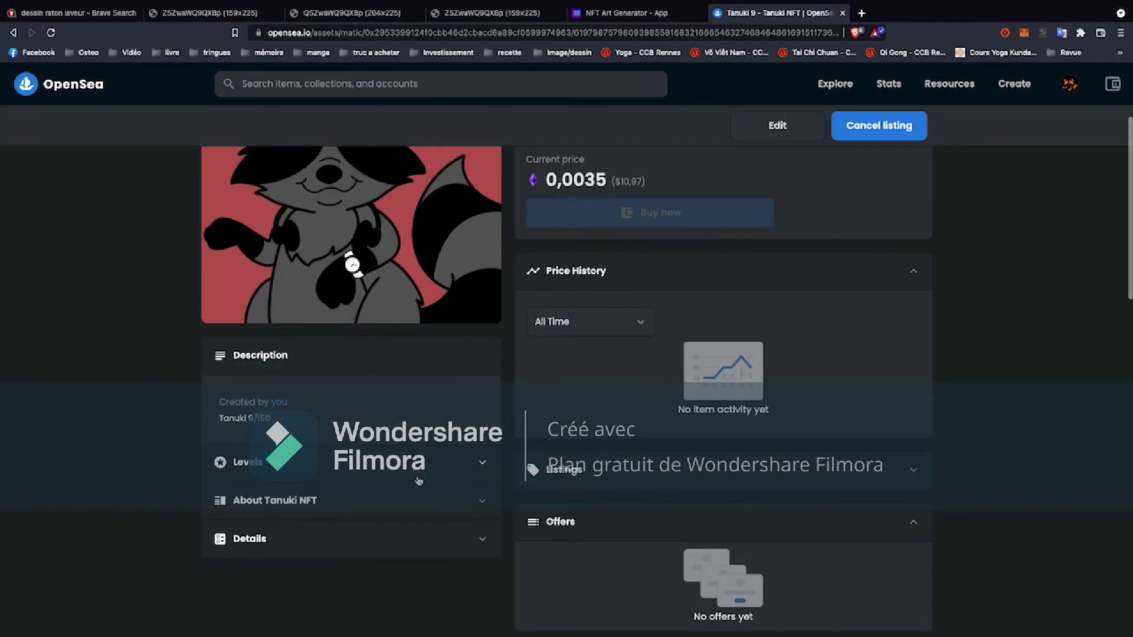
left_click(478, 467)
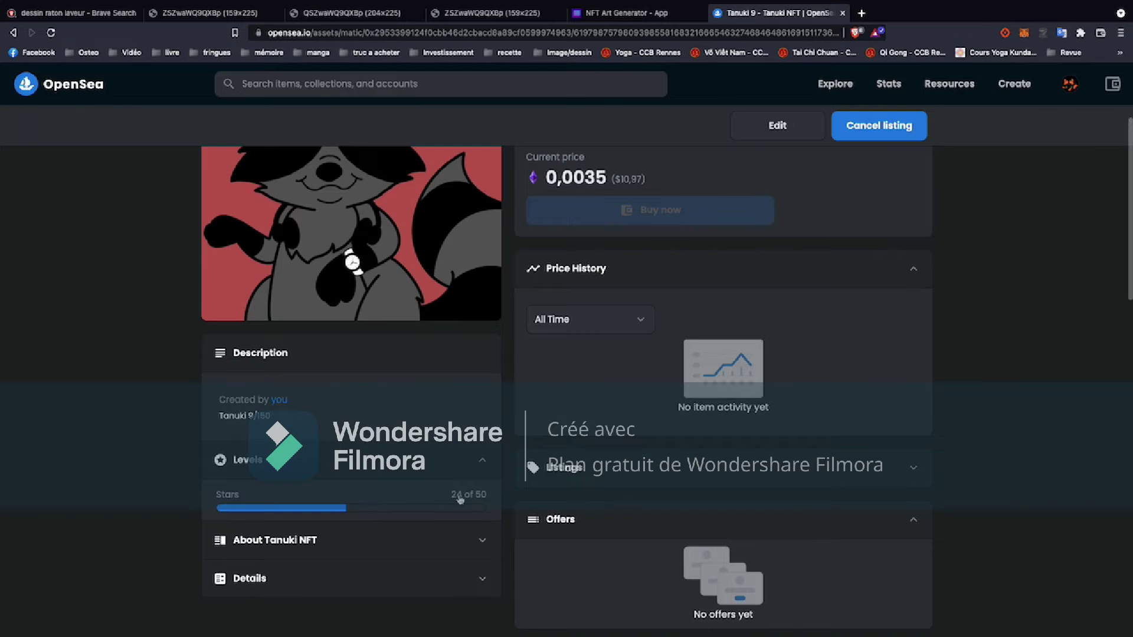
scroll(460, 499, "up", 2)
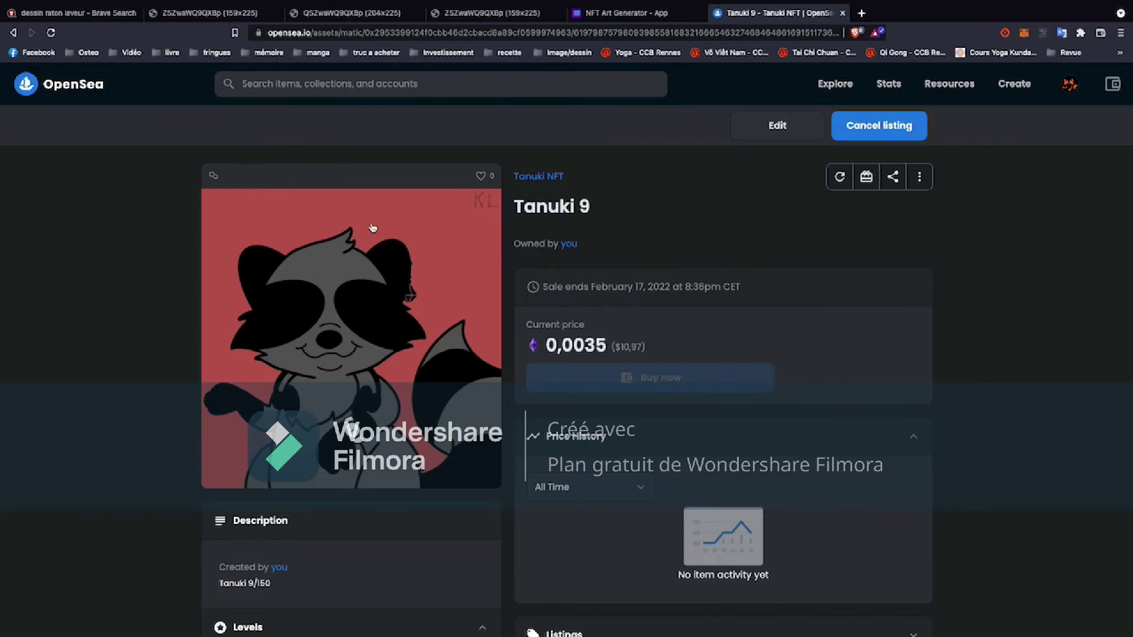
left_click(13, 32)
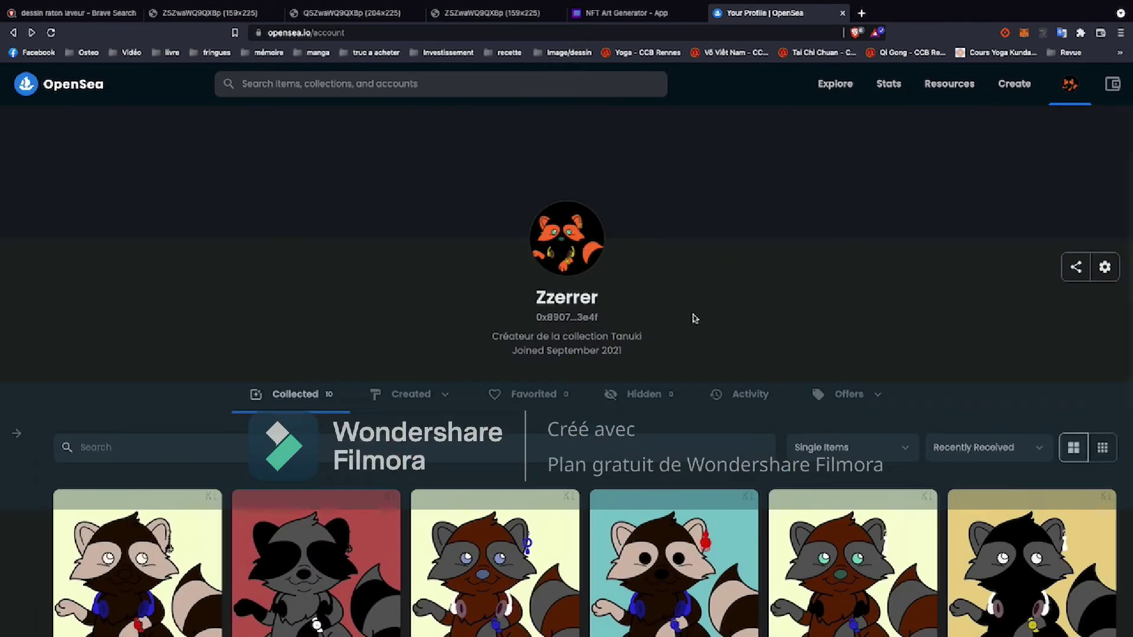
Open My Collections, start a new collection, and examine its image, name, URL, description, link, royalty and blockchain fields.
mouse_move(1069, 85)
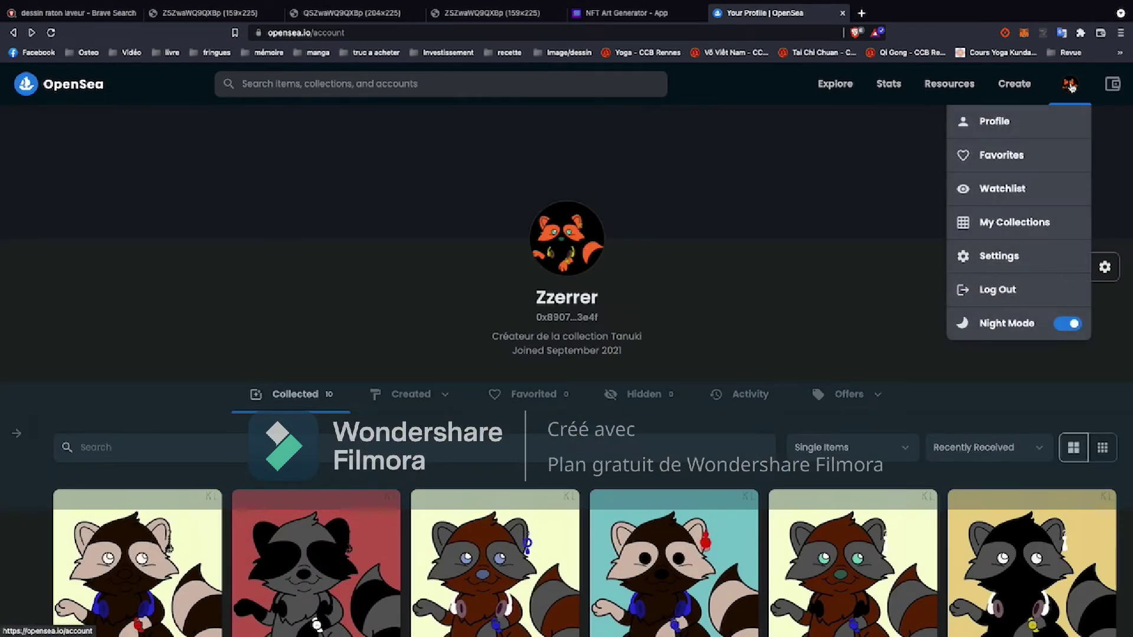
left_click(1032, 223)
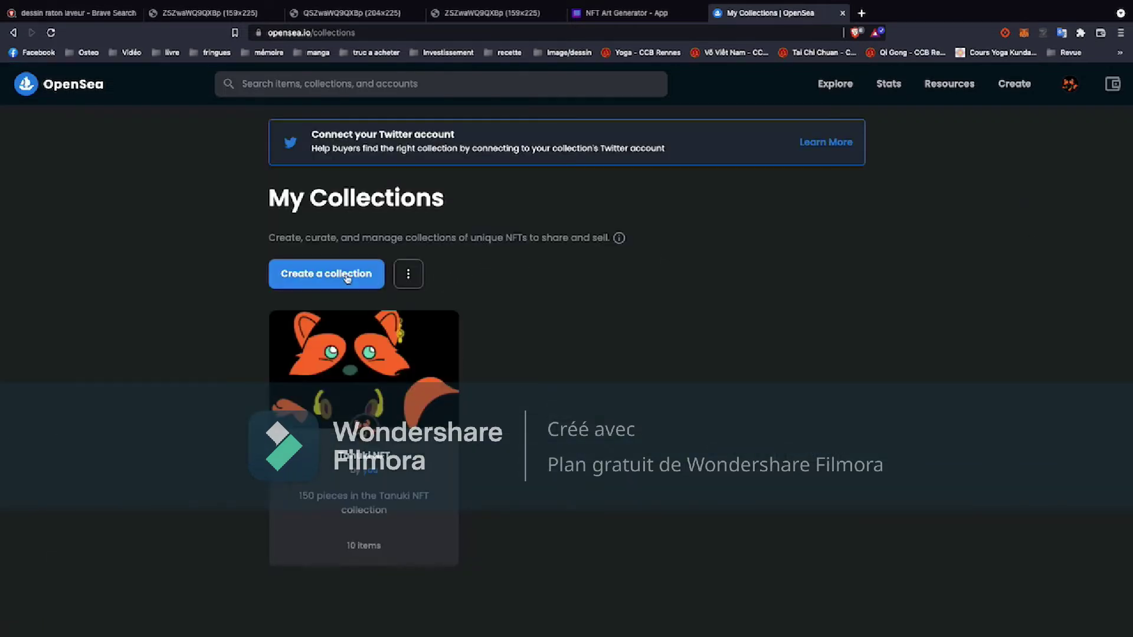
left_click(341, 275)
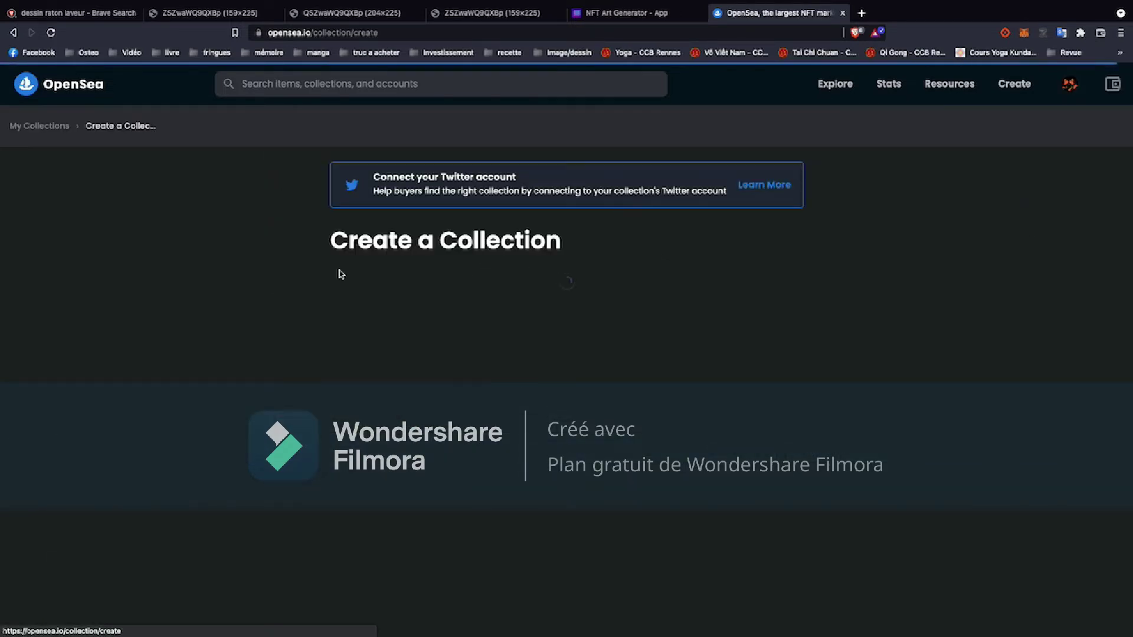
scroll(368, 339, "down", 5)
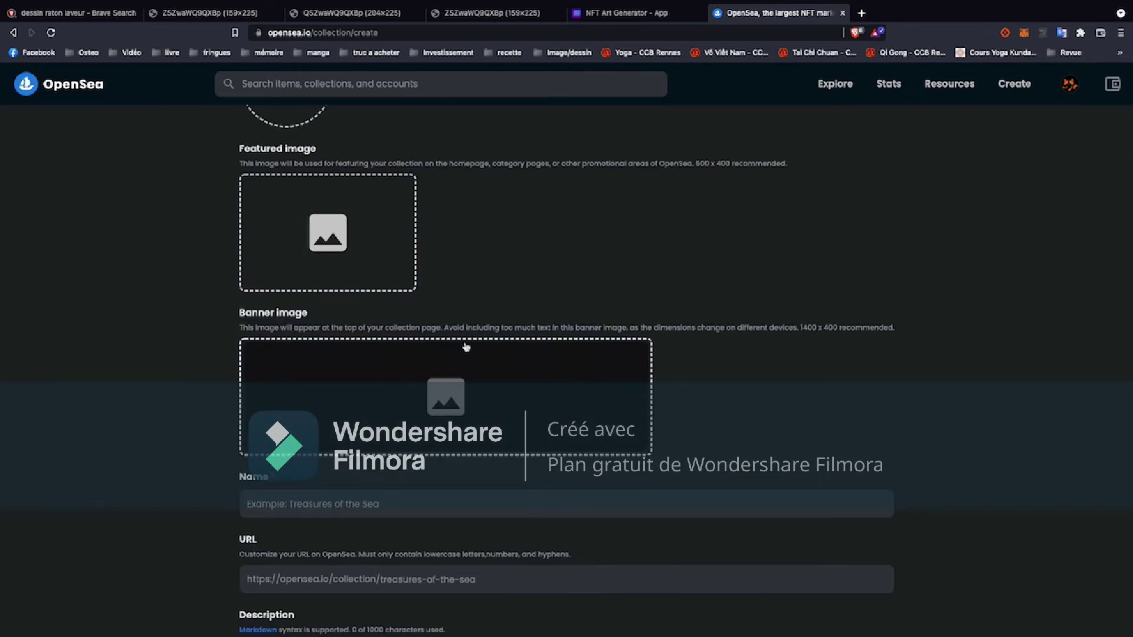
scroll(399, 387, "down", 3)
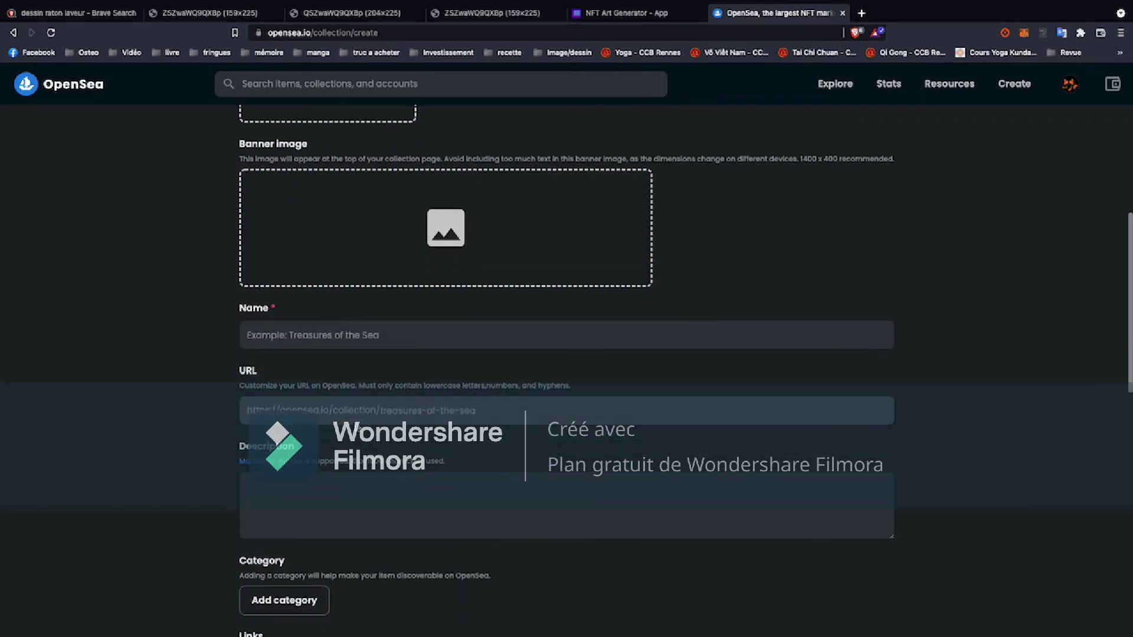
scroll(366, 404, "down", 1)
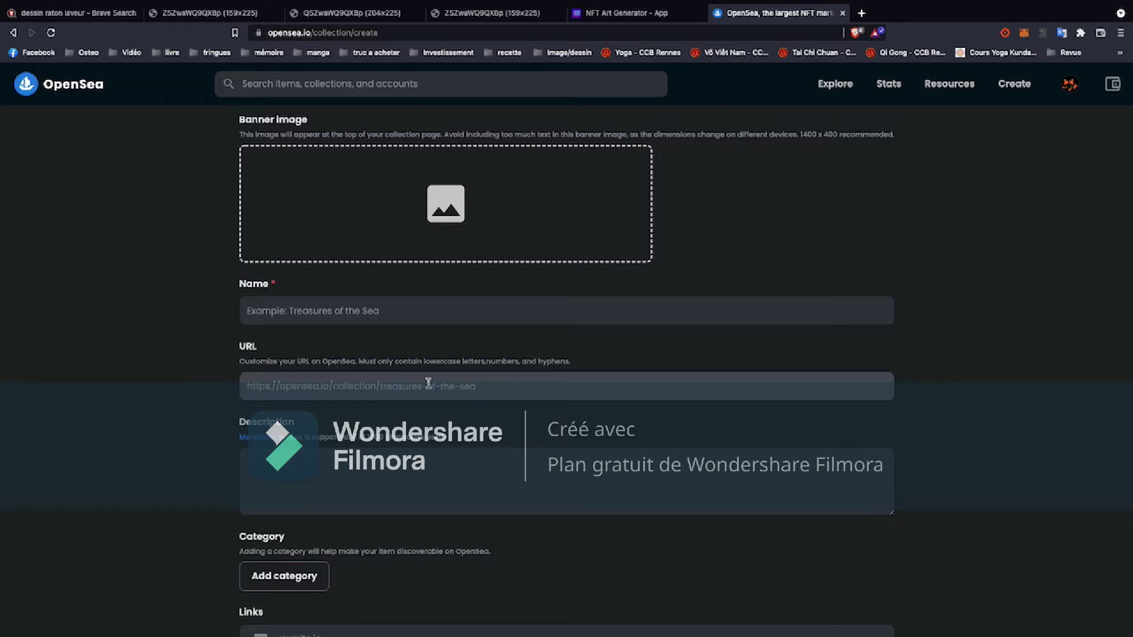
scroll(391, 429, "down", 2)
left_click(391, 429)
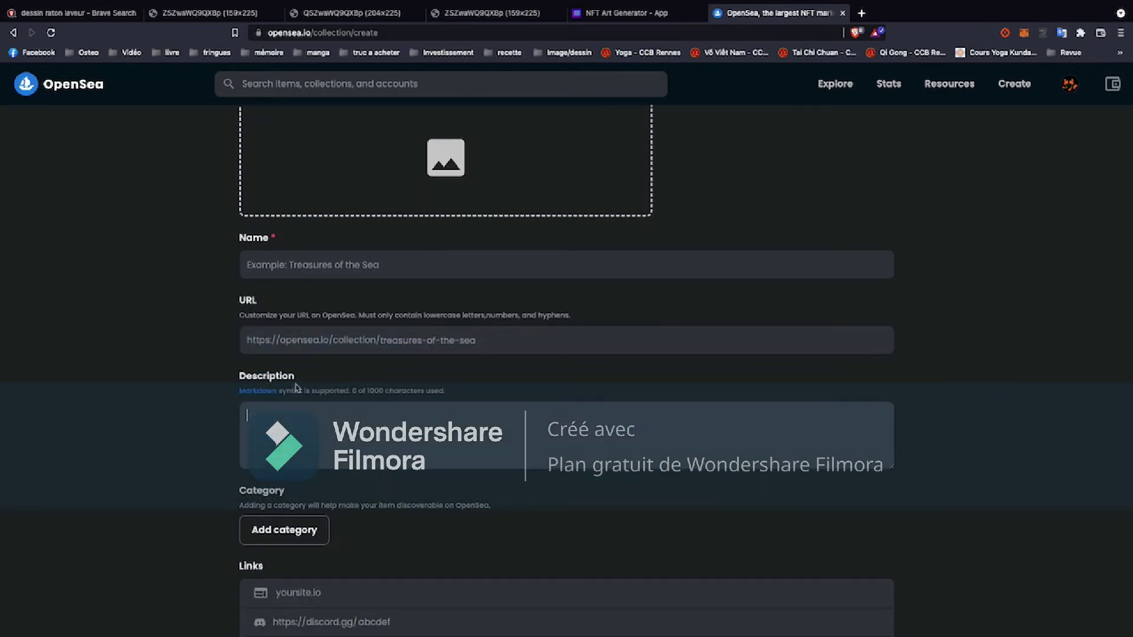
scroll(341, 374, "up", 10)
scroll(341, 374, "down", 12)
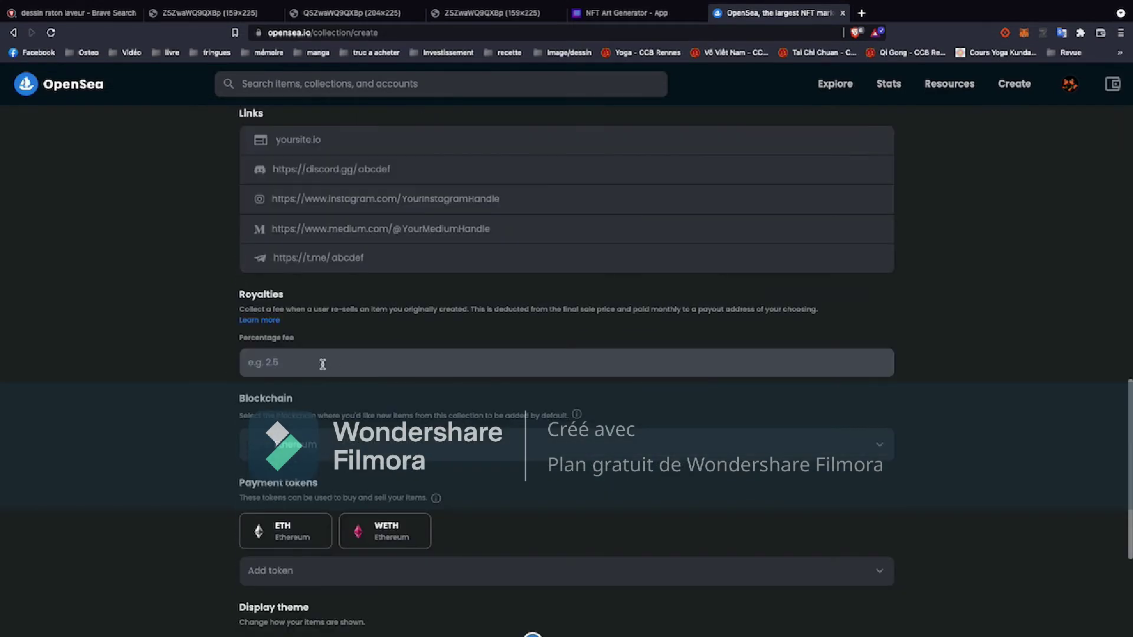
scroll(324, 362, "up", 4)
scroll(319, 289, "up", 1)
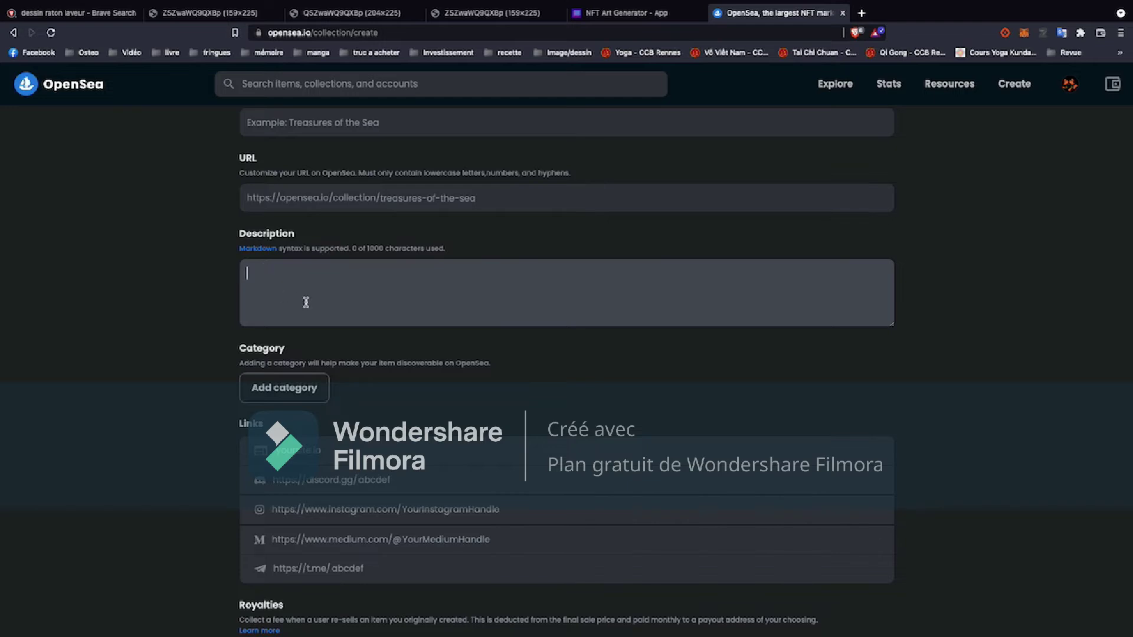
Assign the Collectibles category to the new collection.
scroll(329, 303, "down", 1)
left_click(307, 366)
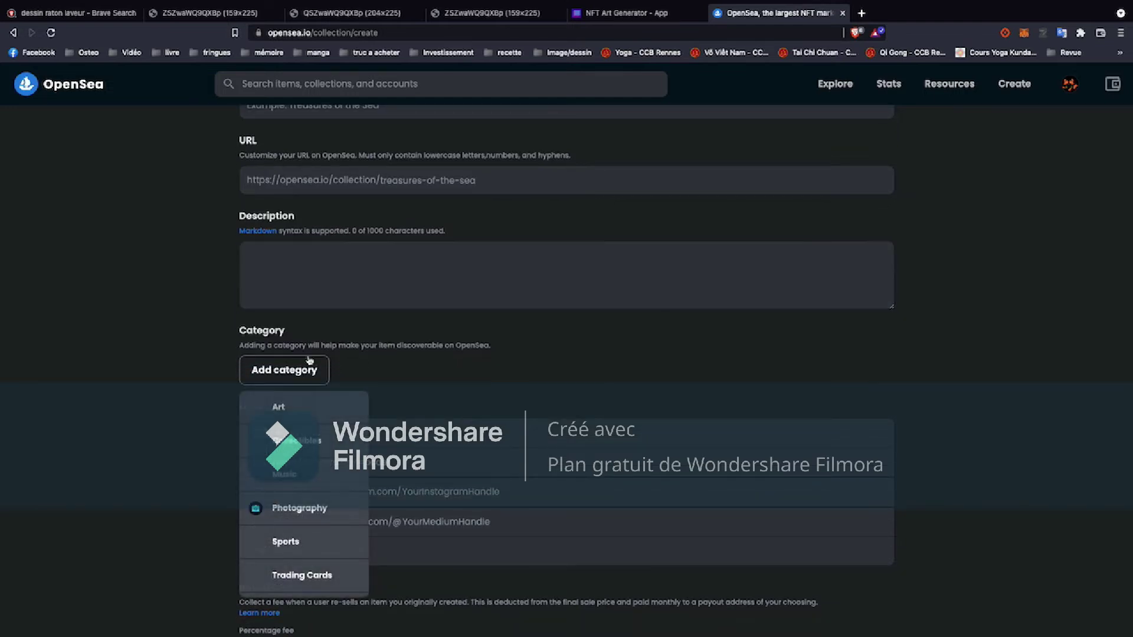
left_click(295, 440)
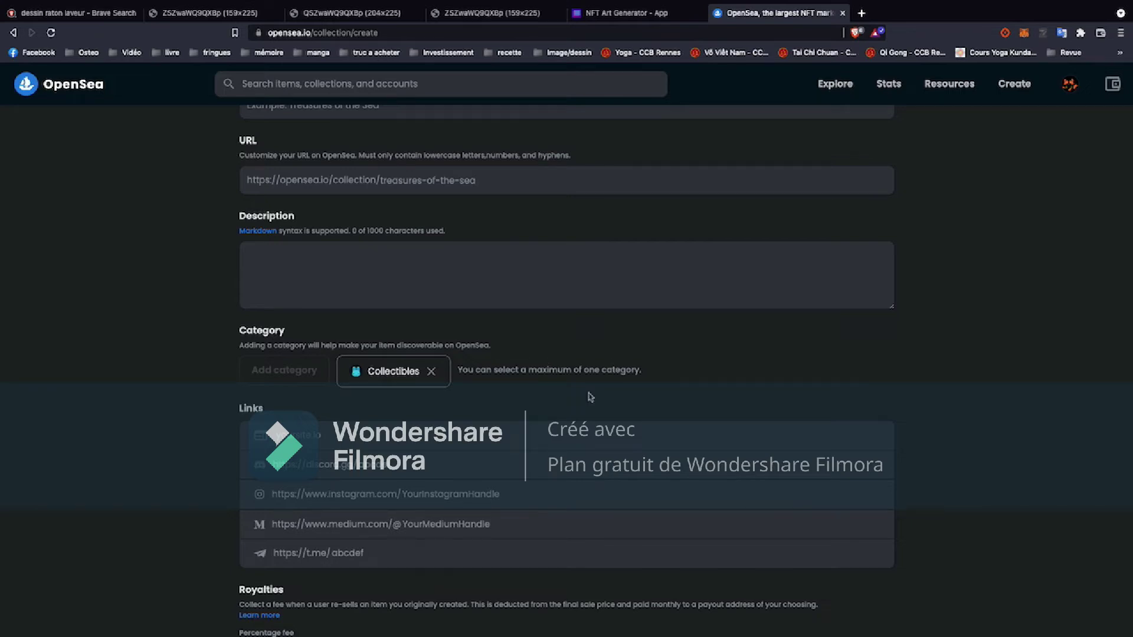
Set the new collection's royalty percentage fee to 5 and show the required payout wallet address field.
scroll(424, 494, "down", 1)
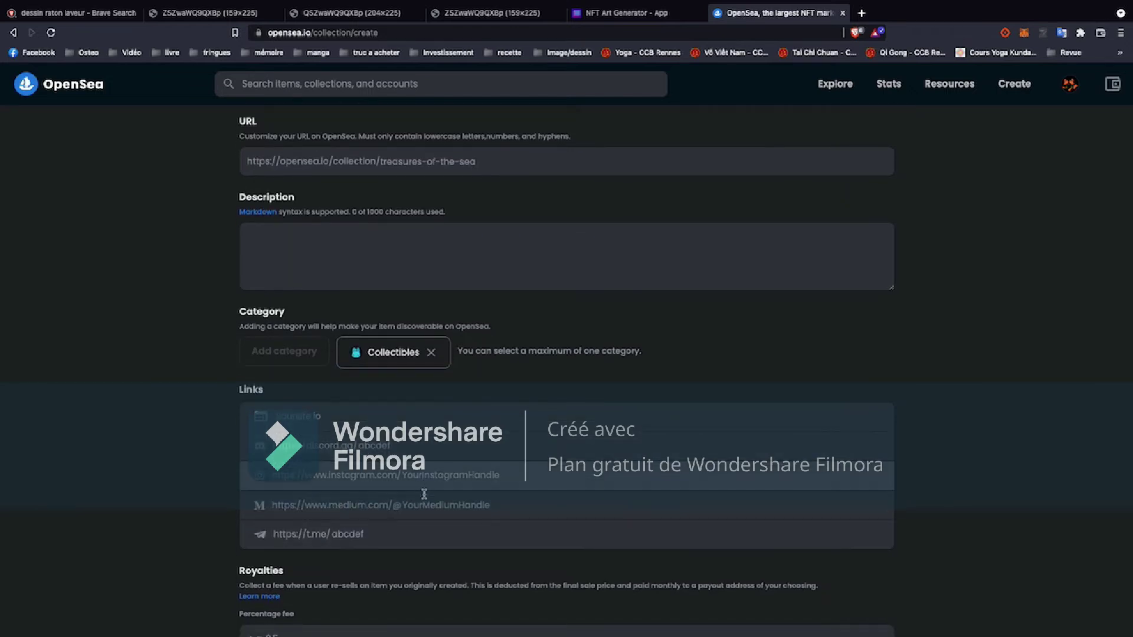
scroll(424, 494, "down", 3)
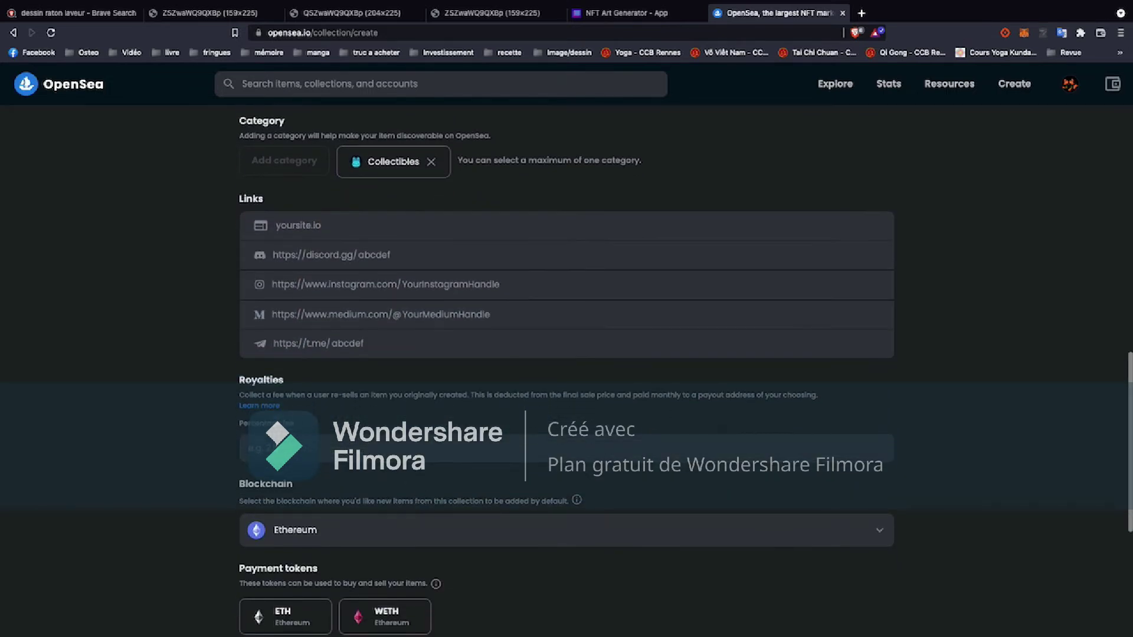
left_click(295, 447)
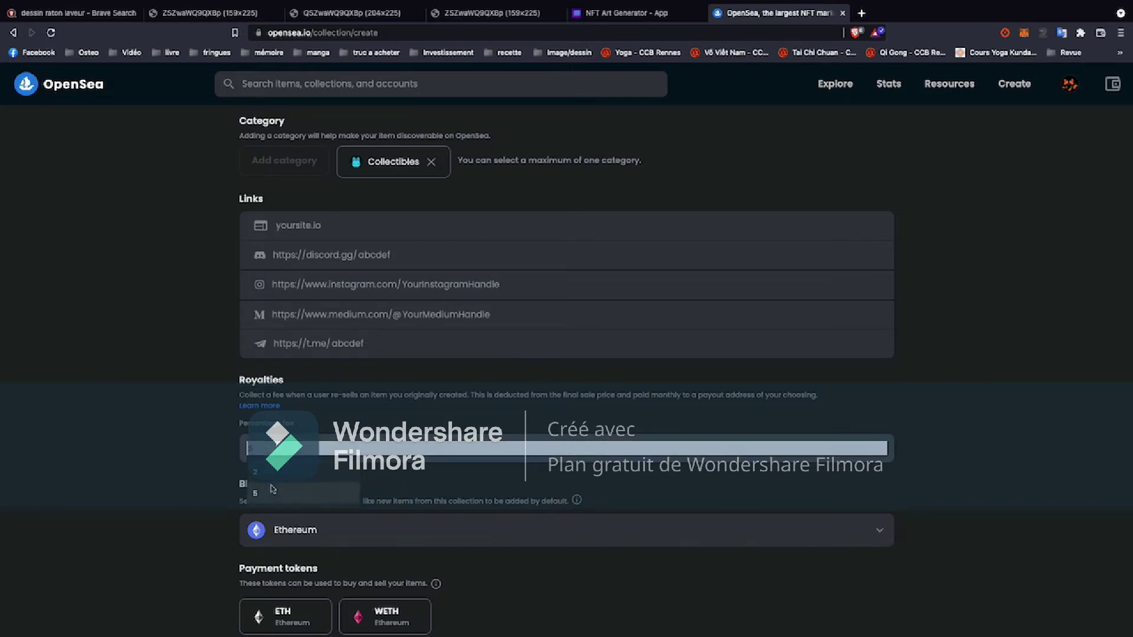
left_click(255, 493)
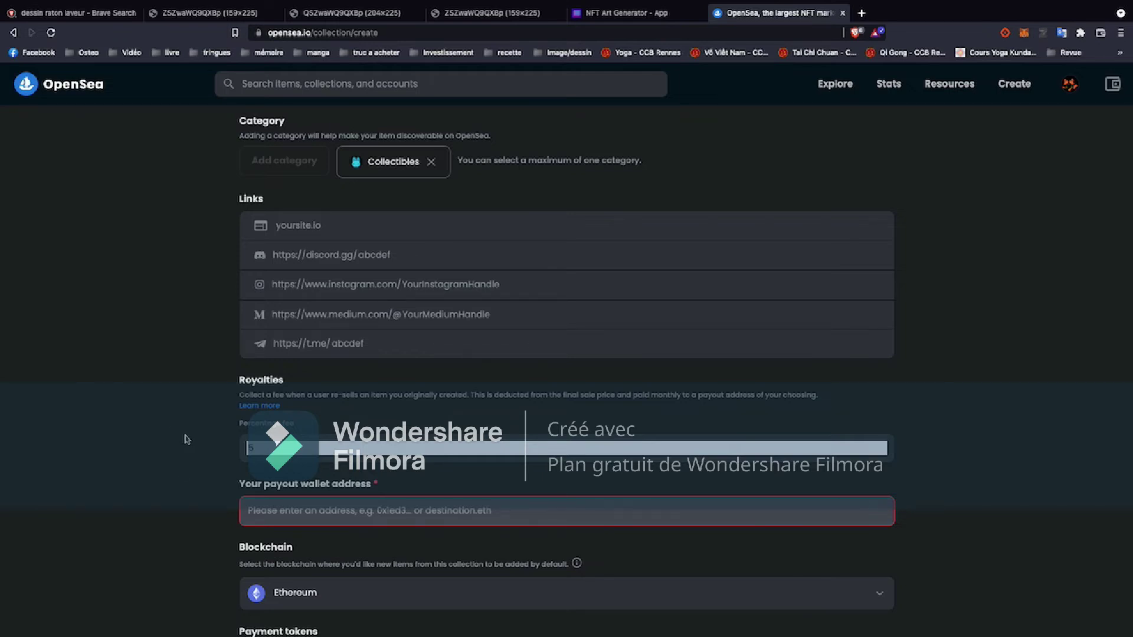
scroll(213, 484, "down", 3)
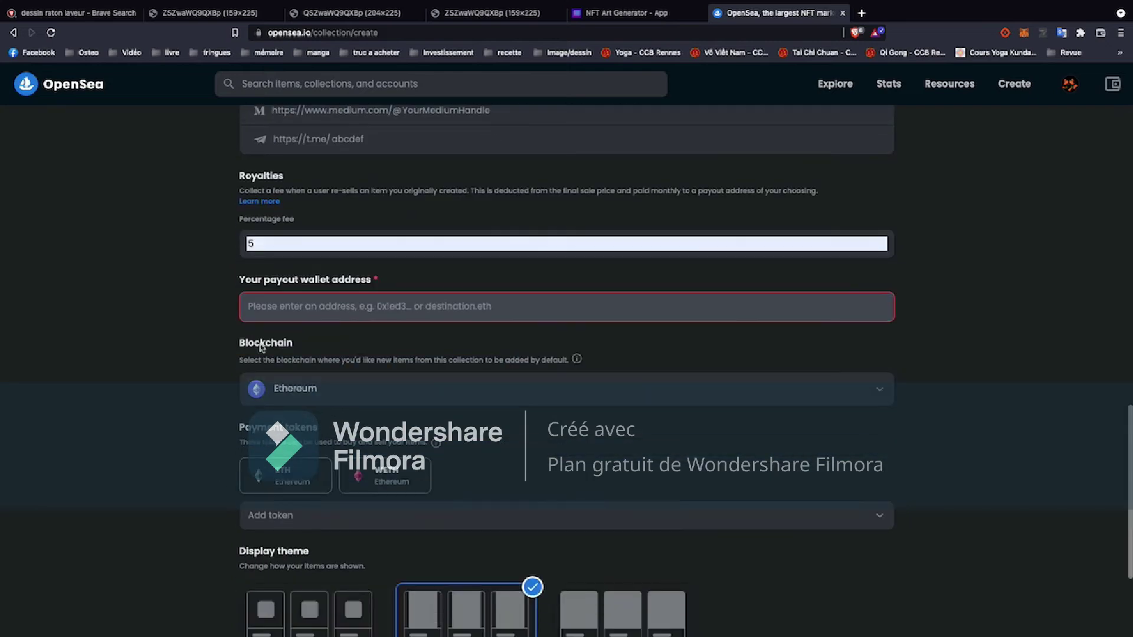
left_click(274, 305)
left_click(214, 302)
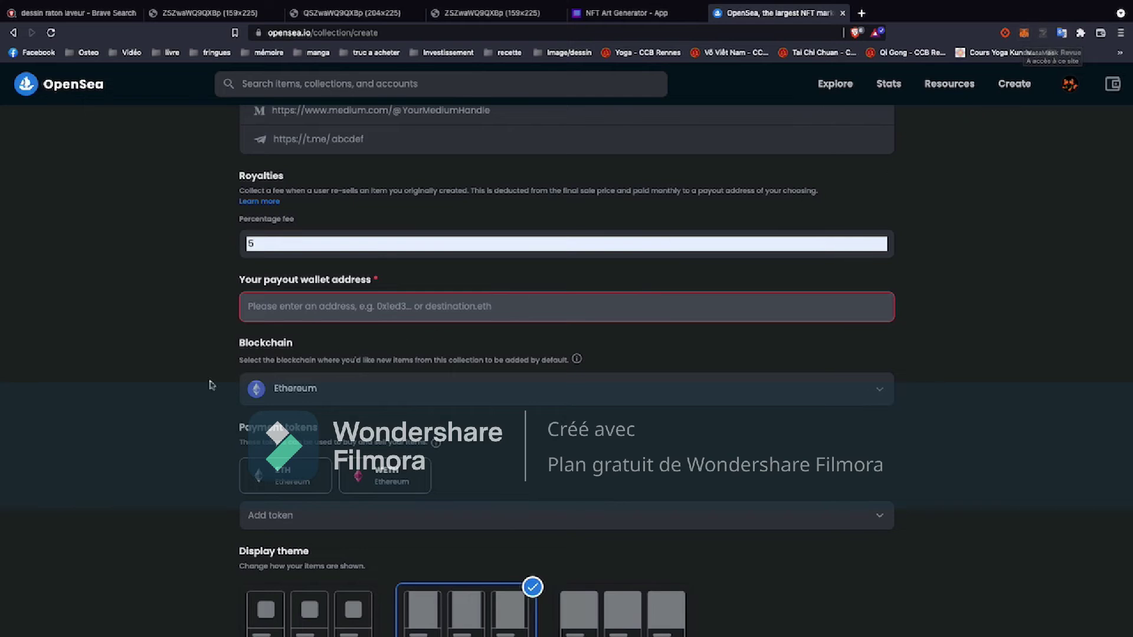
Look through the additional payment tokens on offer and go back to My Collections without creating the collection.
scroll(200, 385, "down", 2)
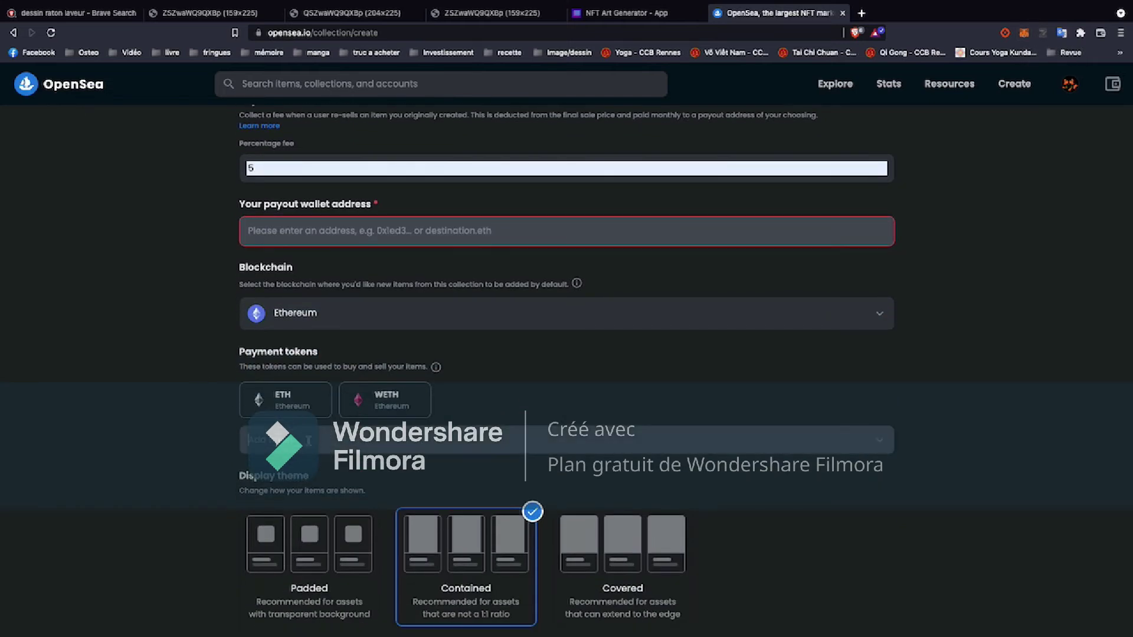
left_click(308, 441)
scroll(334, 351, "down", 2)
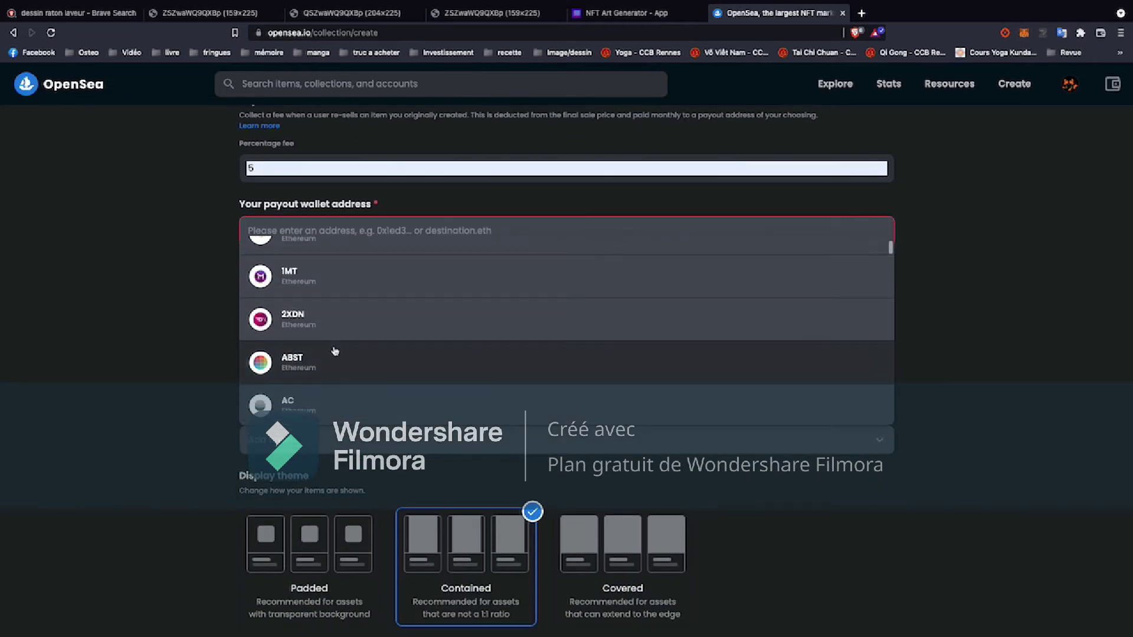
scroll(332, 349, "down", 3)
left_click(208, 331)
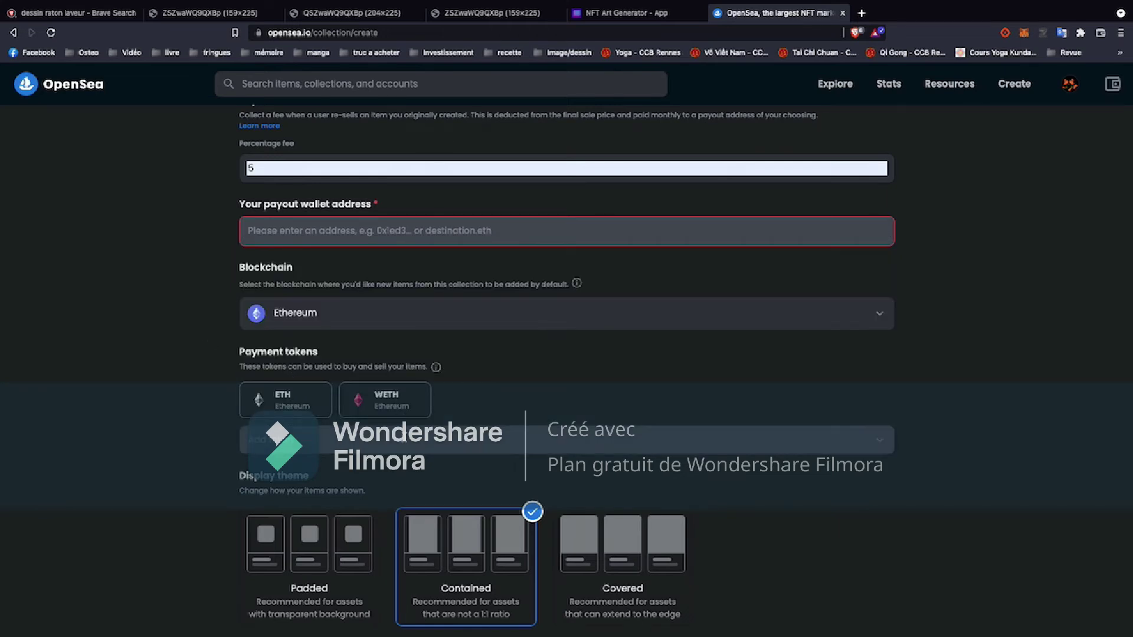
left_click(307, 424)
scroll(342, 377, "up", 2)
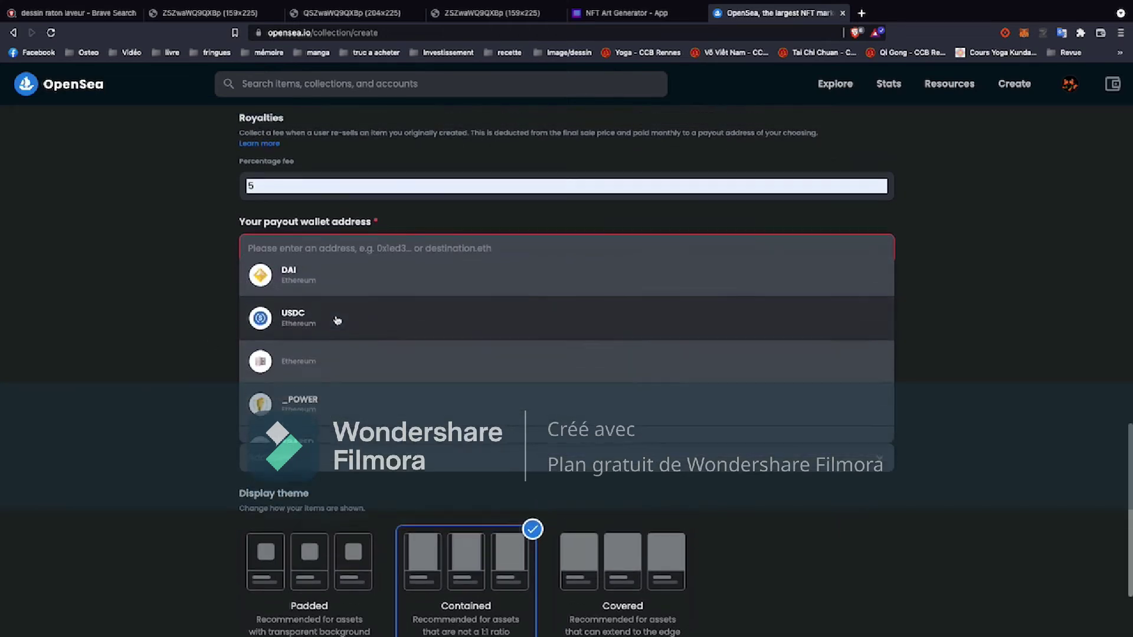
scroll(337, 400, "down", 3)
left_click(197, 379)
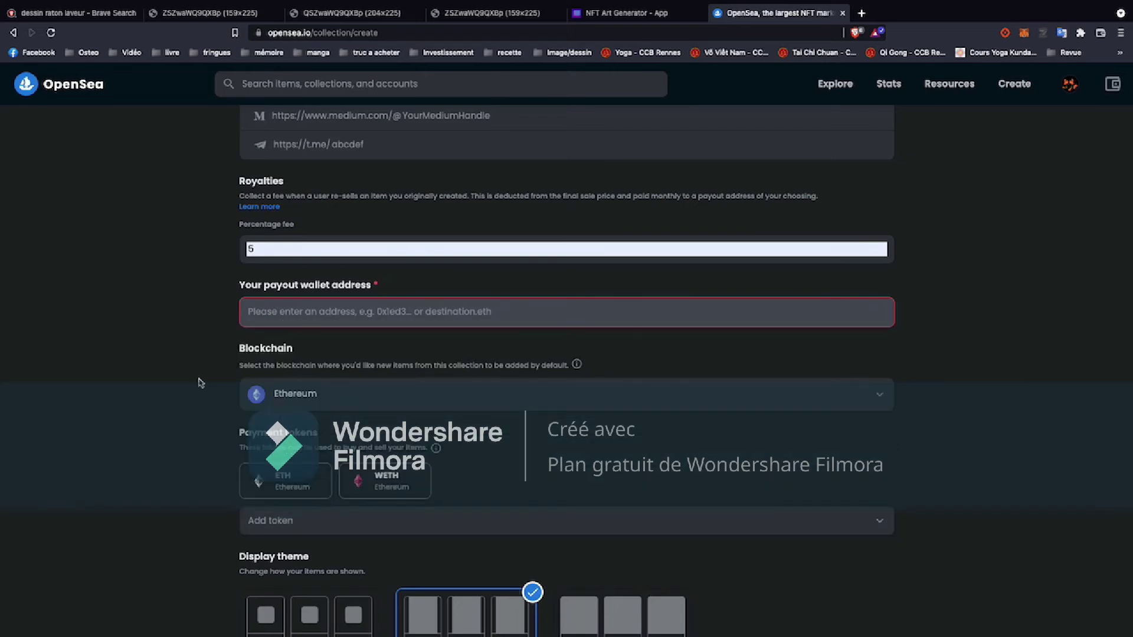
scroll(312, 393, "down", 1)
scroll(313, 393, "up", 15)
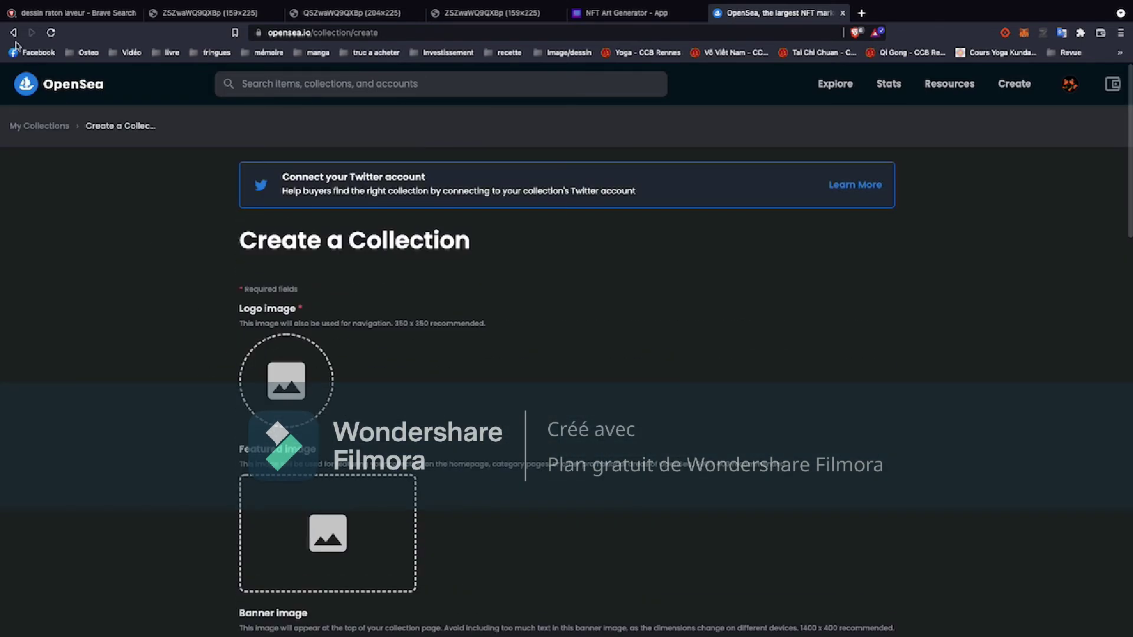
left_click(13, 33)
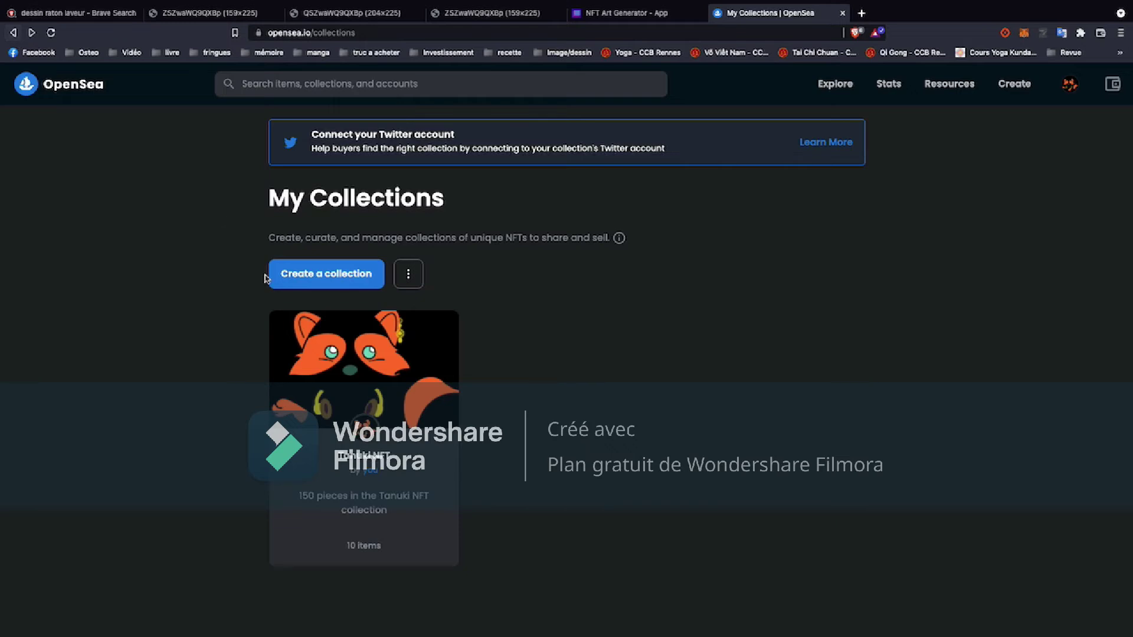
Open the Tanuki NFT collection's edit page, review its settings from images to collaborators, and return to the collection page.
left_click(332, 364)
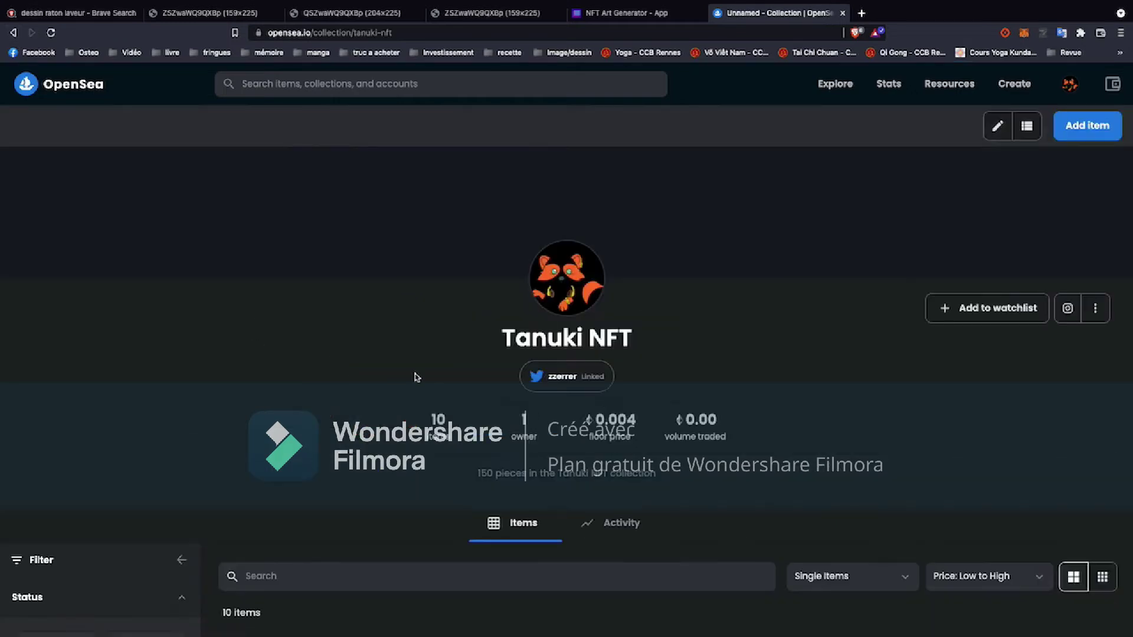
left_click(997, 126)
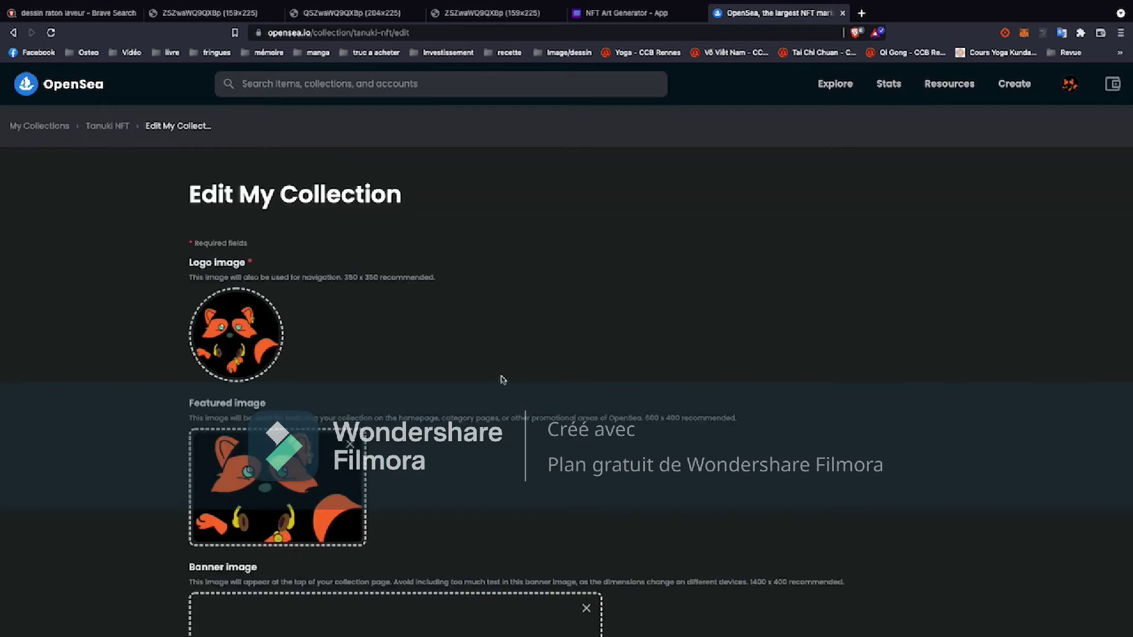
scroll(502, 377, "down", 10)
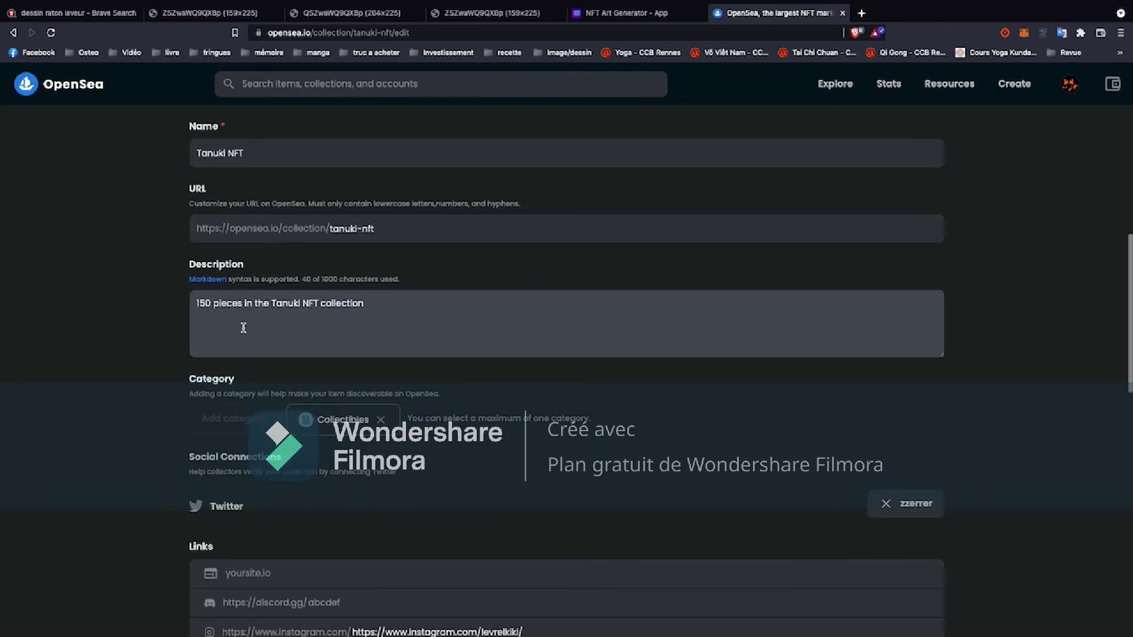
scroll(405, 345, "down", 6)
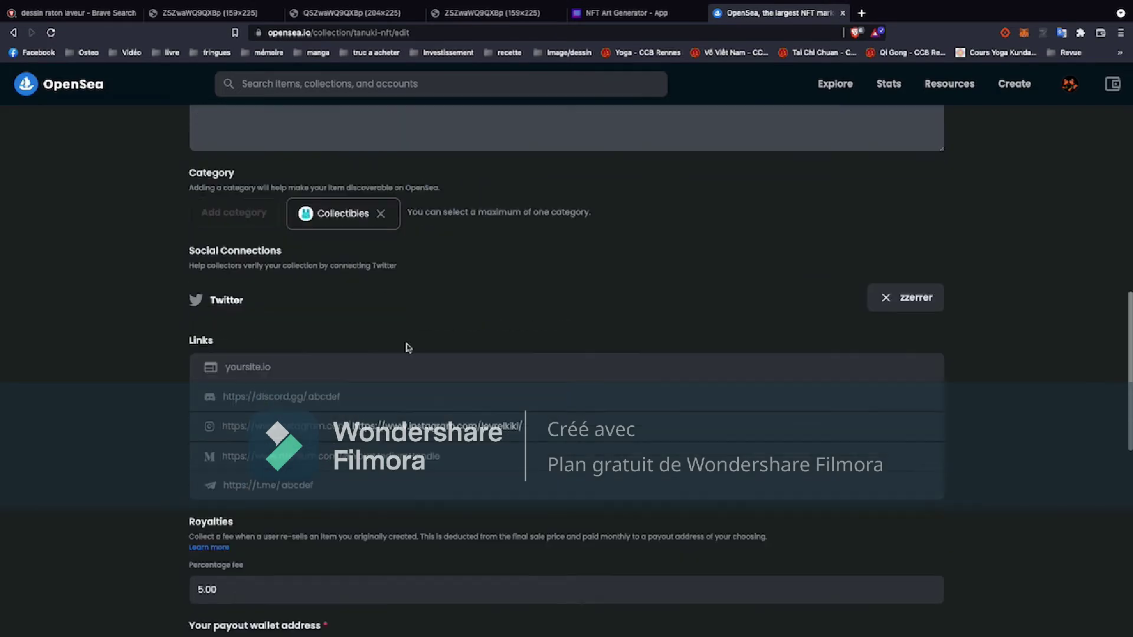
scroll(471, 412, "down", 3)
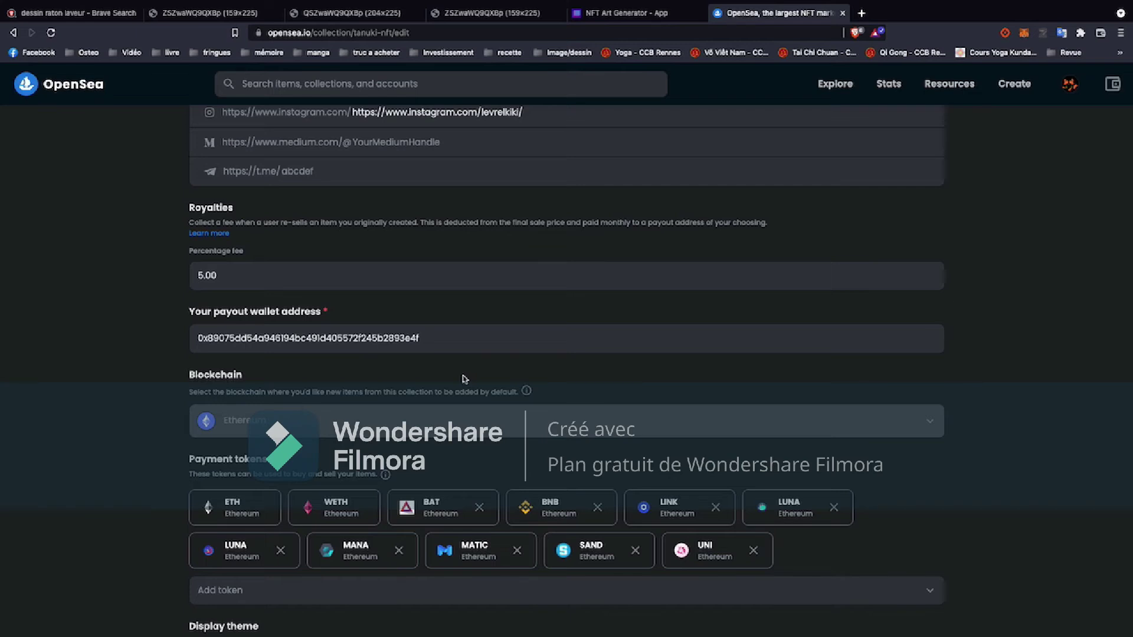
scroll(458, 376, "down", 1)
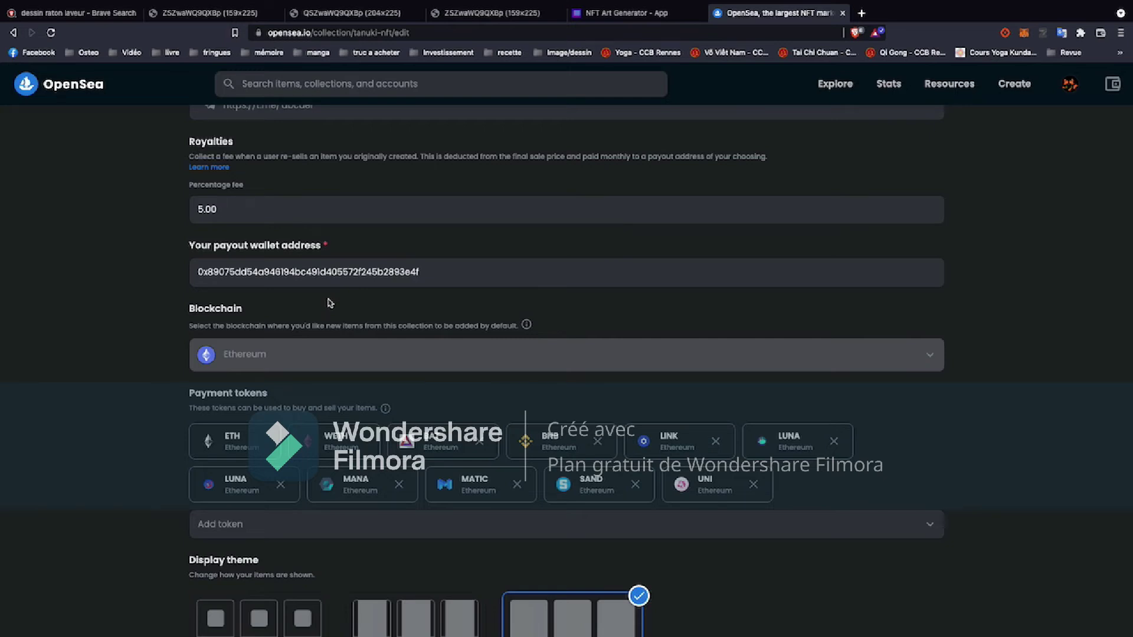
scroll(458, 369, "down", 1)
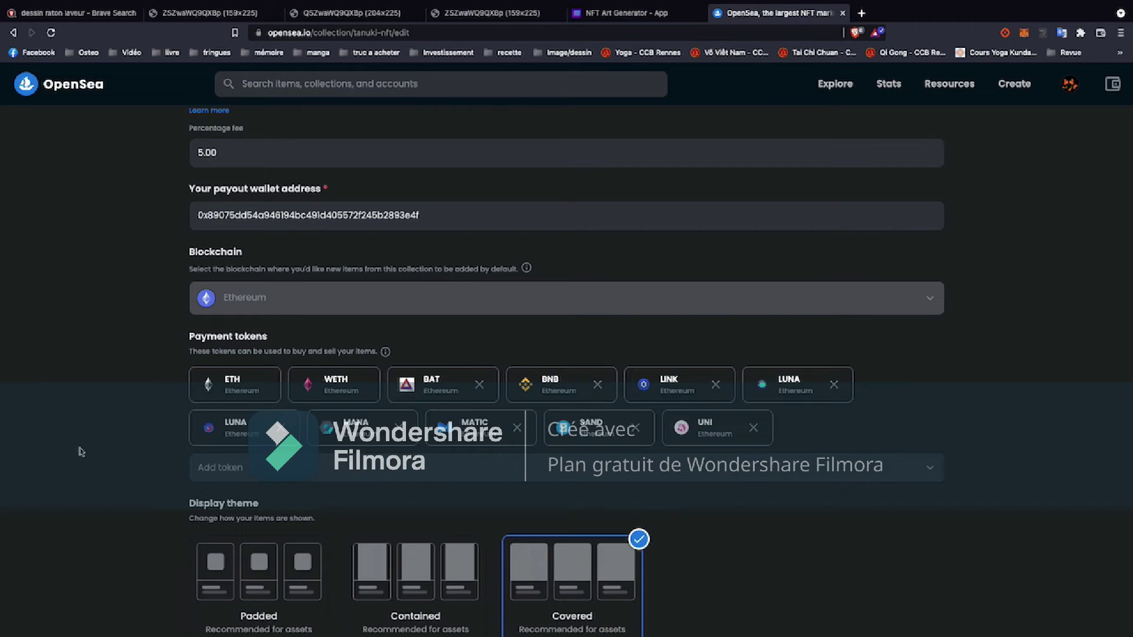
scroll(98, 453, "down", 3)
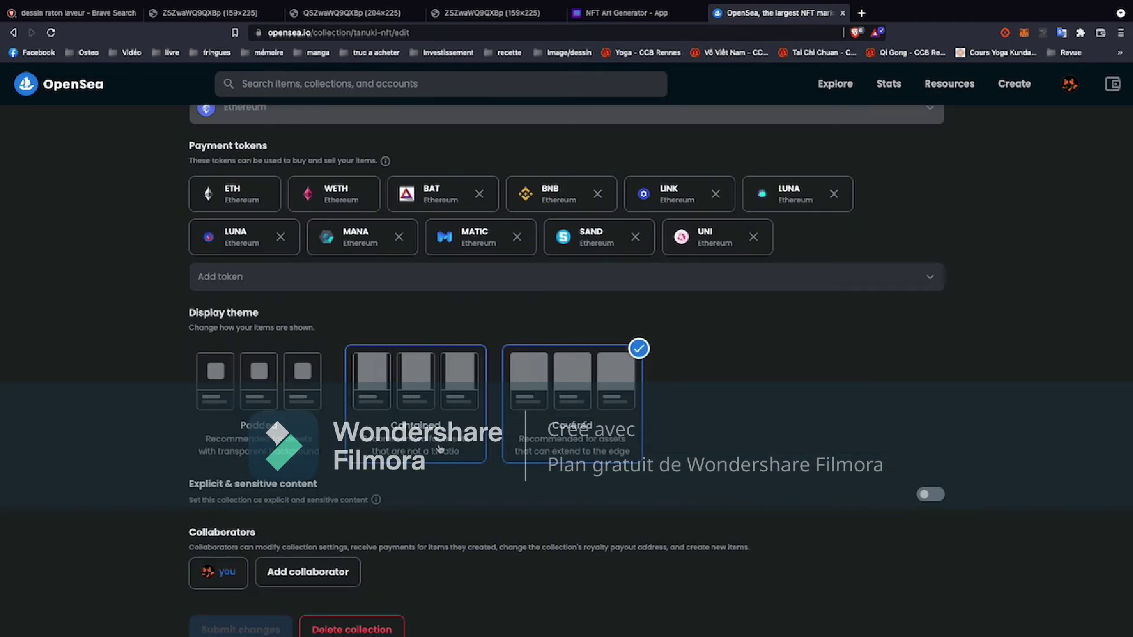
scroll(440, 448, "down", 1)
scroll(440, 448, "up", 15)
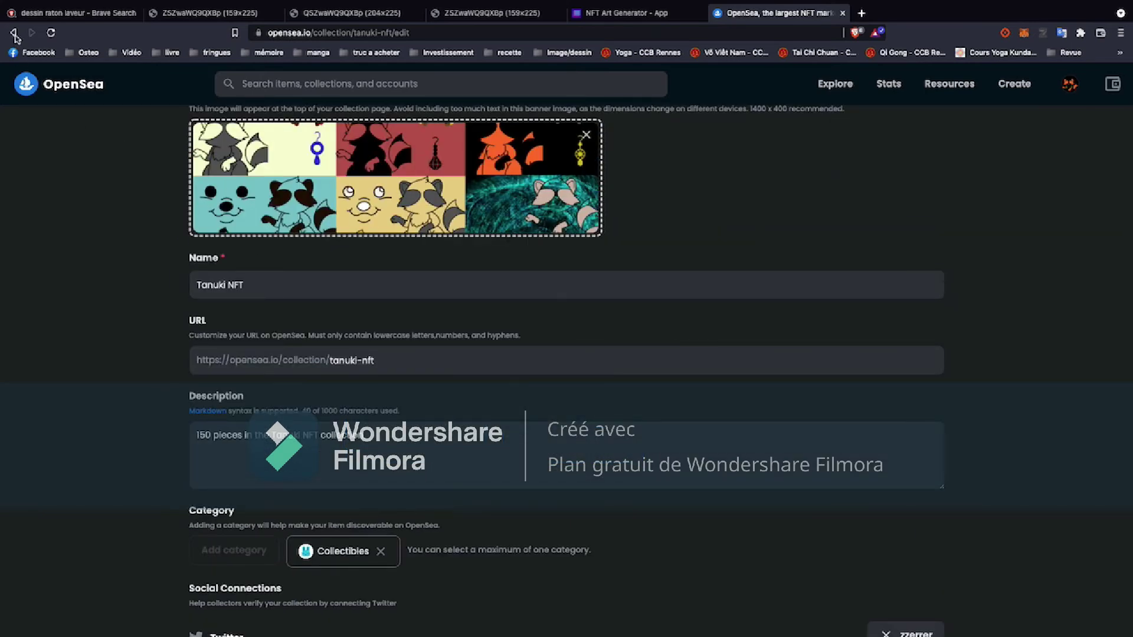
left_click(13, 33)
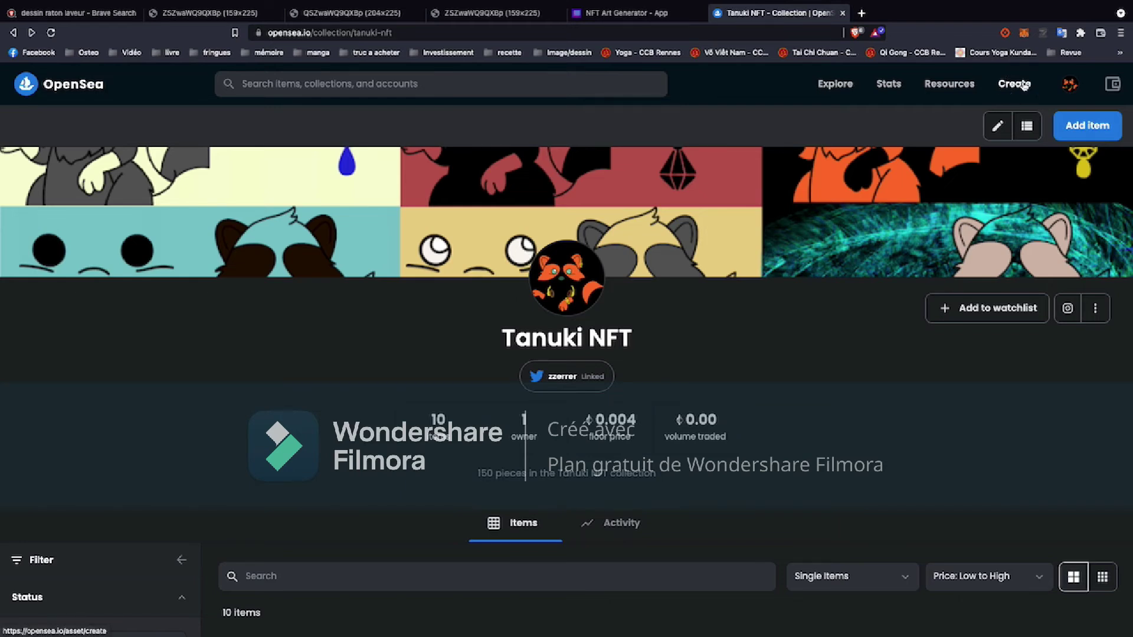
Start a new item and upload the image 11 - copie from the assets folder of tanuki 3 in collection tanuki.
left_click(1024, 86)
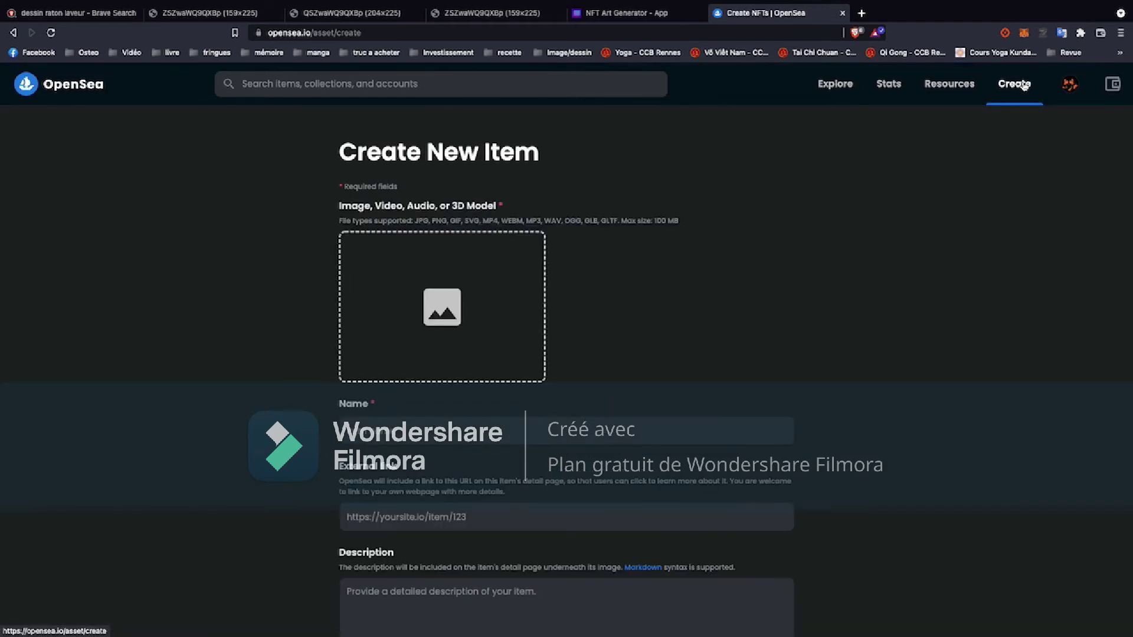
left_click(426, 321)
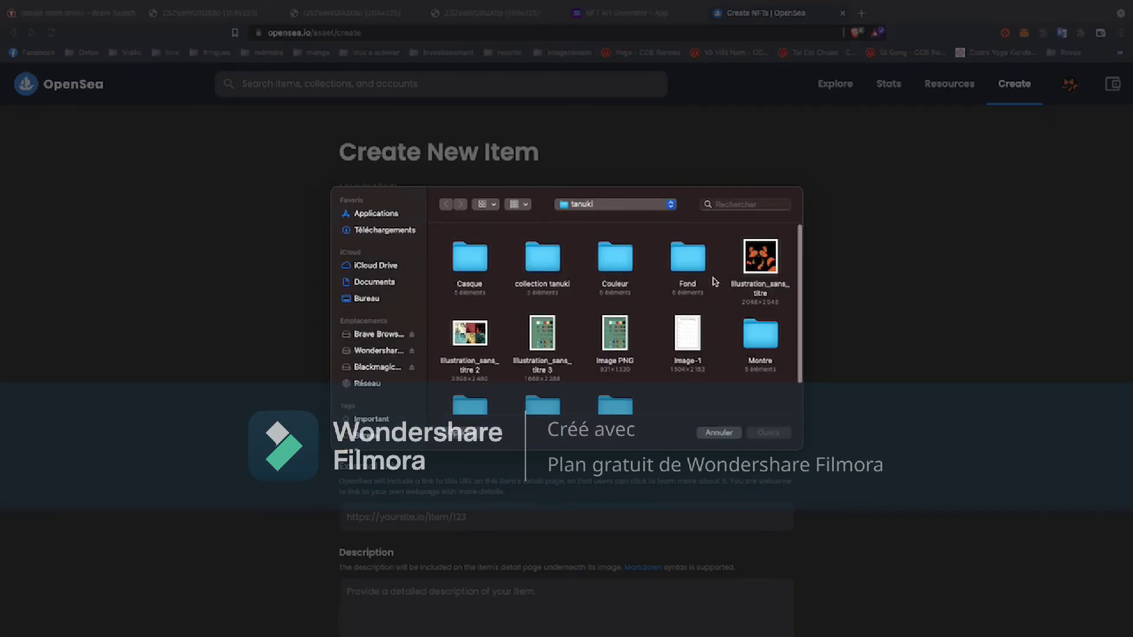
double_click(554, 264)
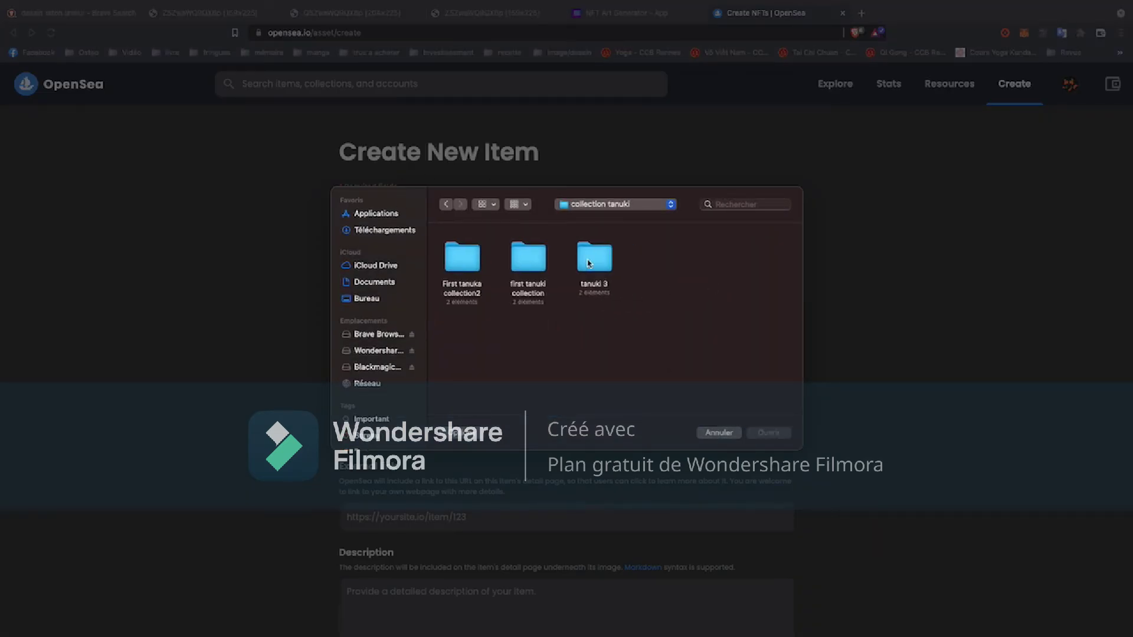
double_click(588, 264)
left_click(464, 262)
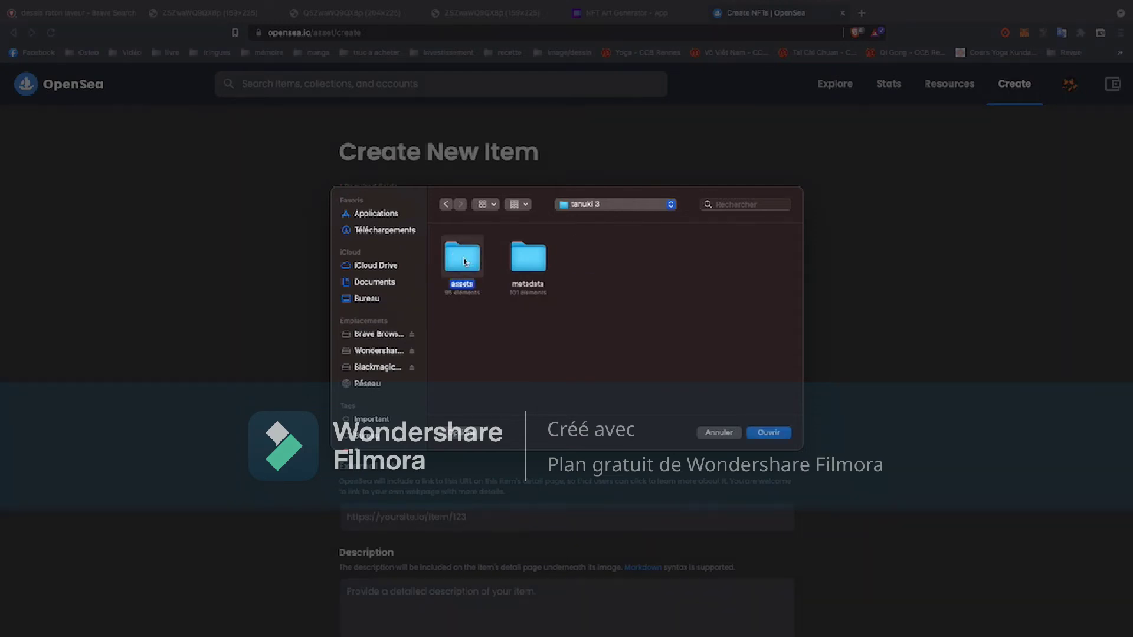
double_click(465, 262)
left_click(547, 258)
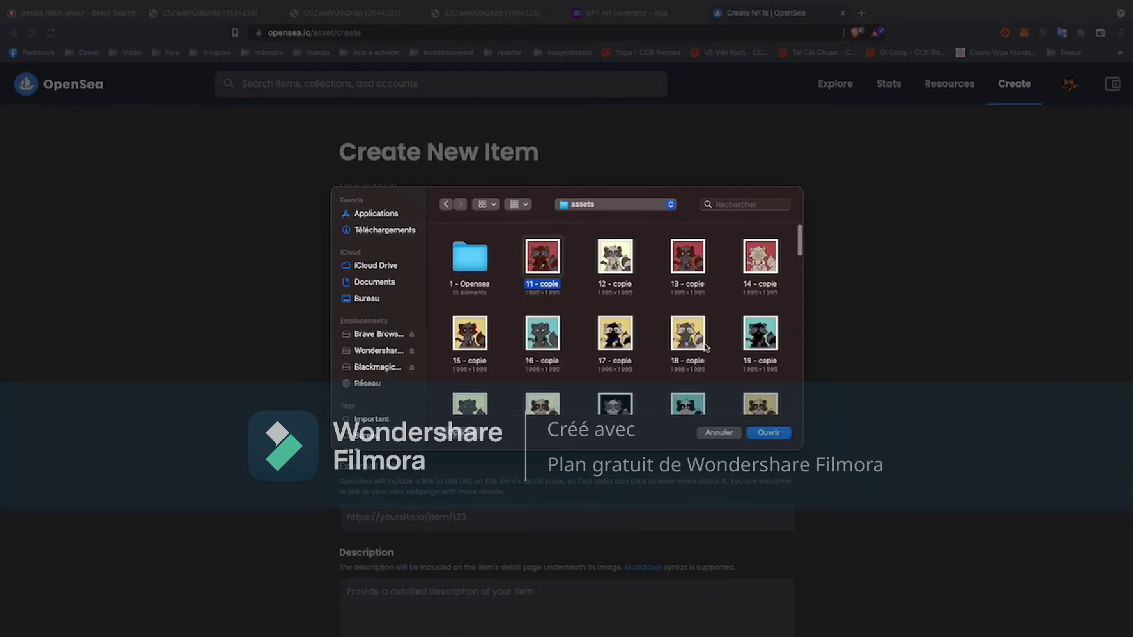
left_click(769, 434)
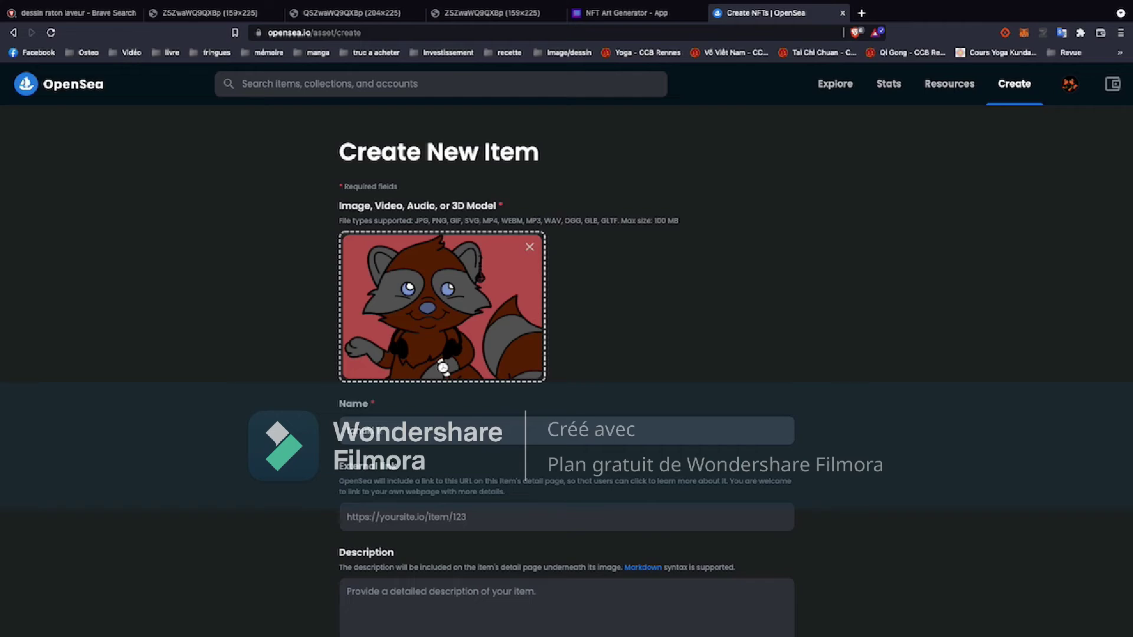
Name the new item tanuki 11 and look over its external link, description and collection fields.
scroll(485, 457, "down", 3)
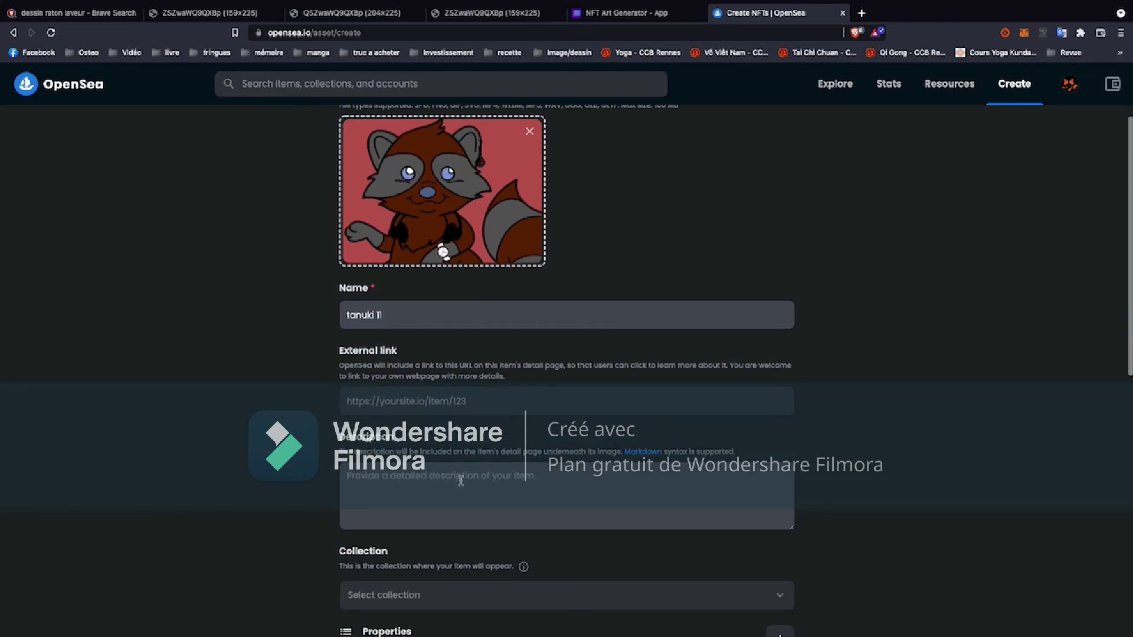
left_click(462, 479)
scroll(462, 480, "down", 4)
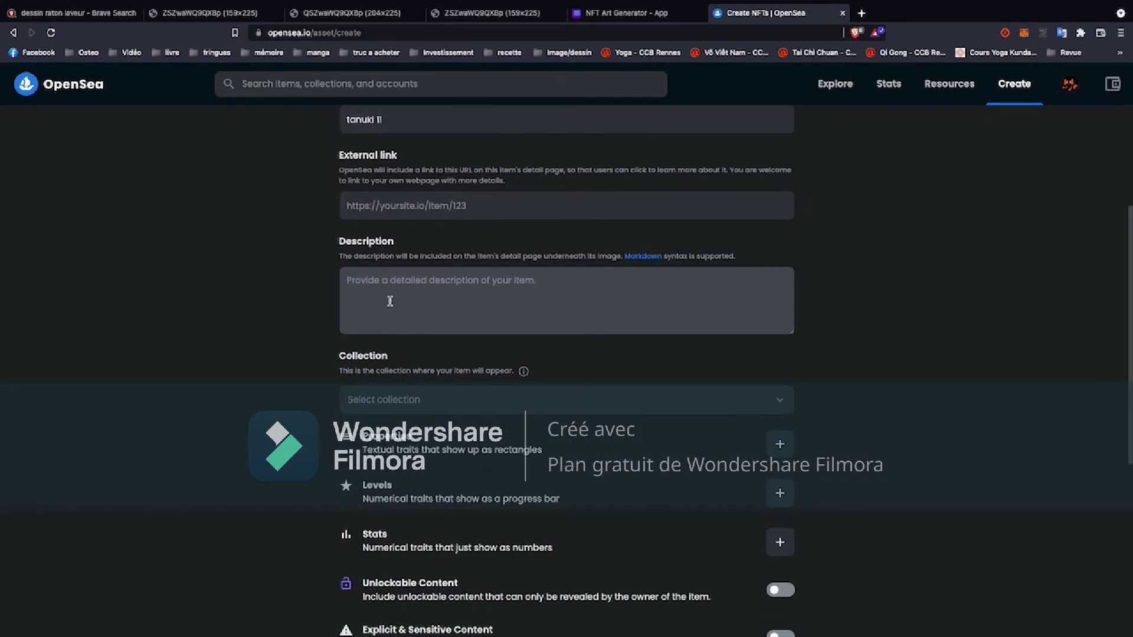
scroll(389, 295, "up", 2)
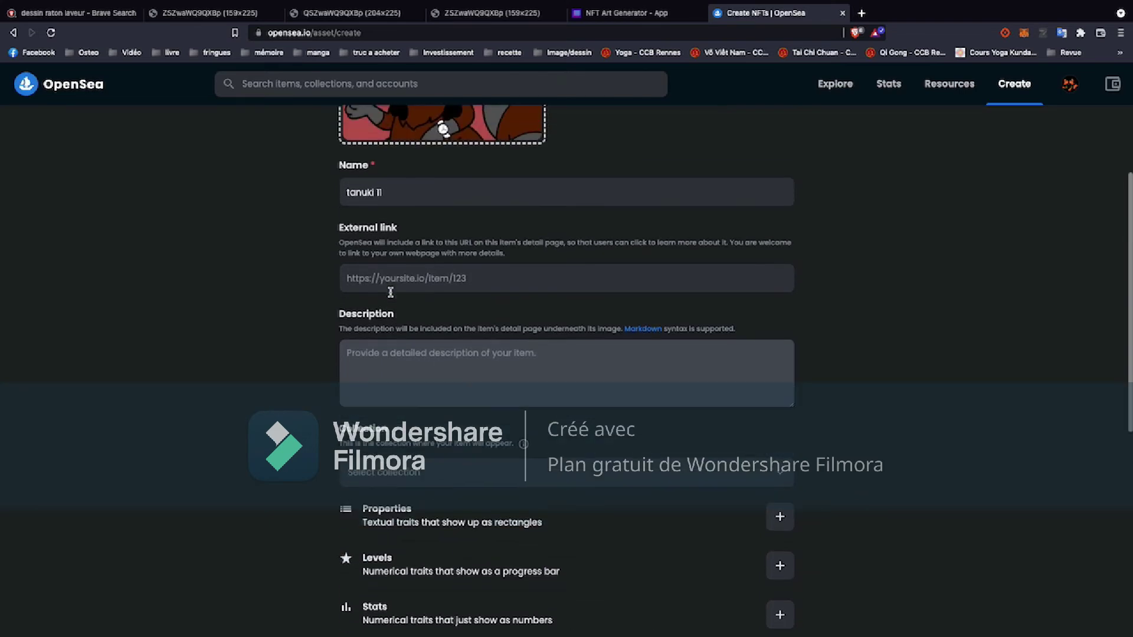
scroll(413, 344, "down", 3)
scroll(414, 345, "down", 2)
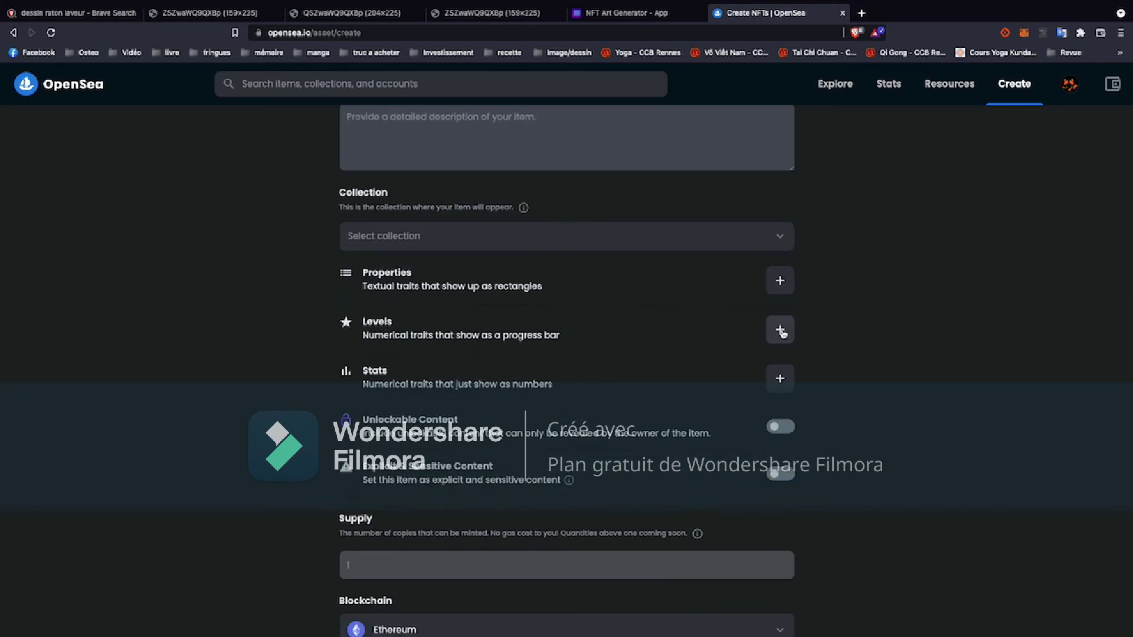
Open the item's properties dialog to examine the type and name fields, and close it without adding a property.
left_click(780, 281)
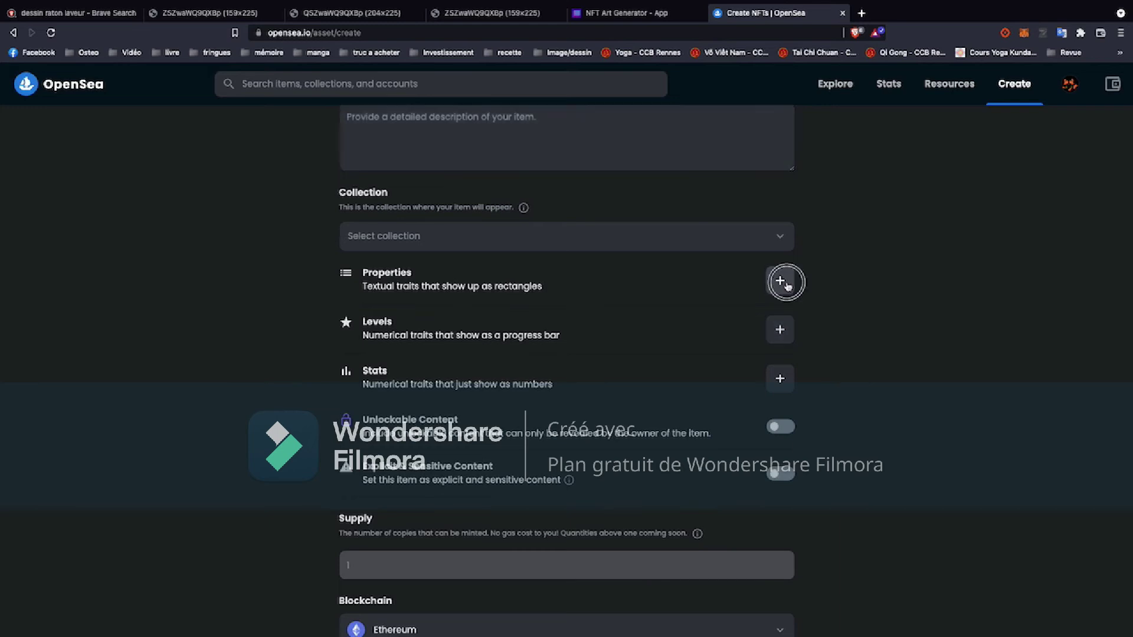
left_click(466, 281)
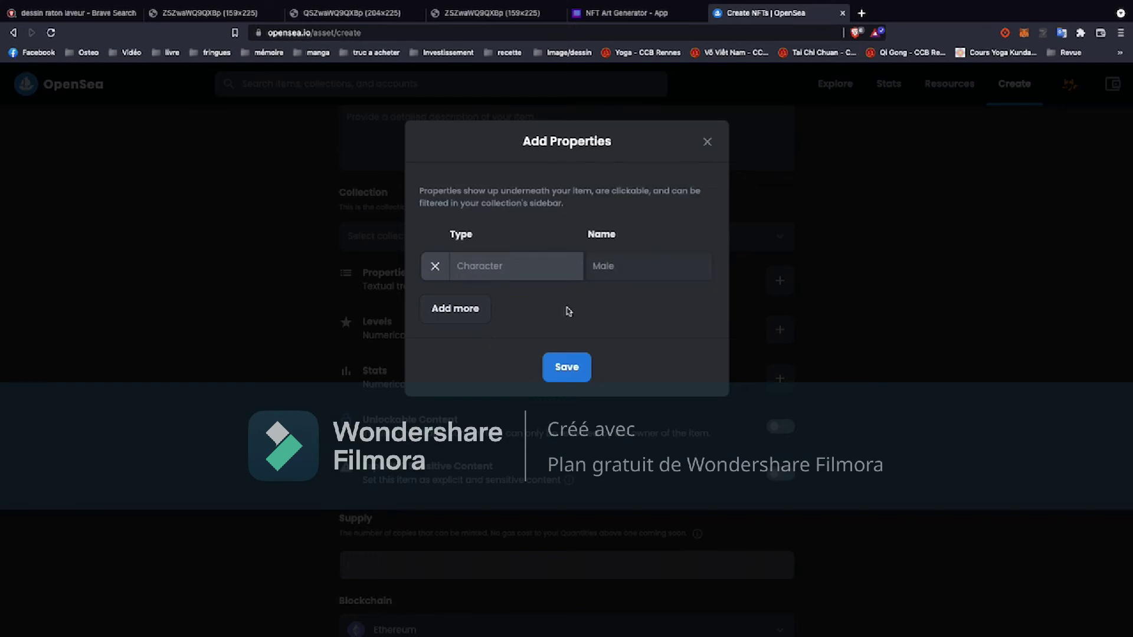
left_click(708, 143)
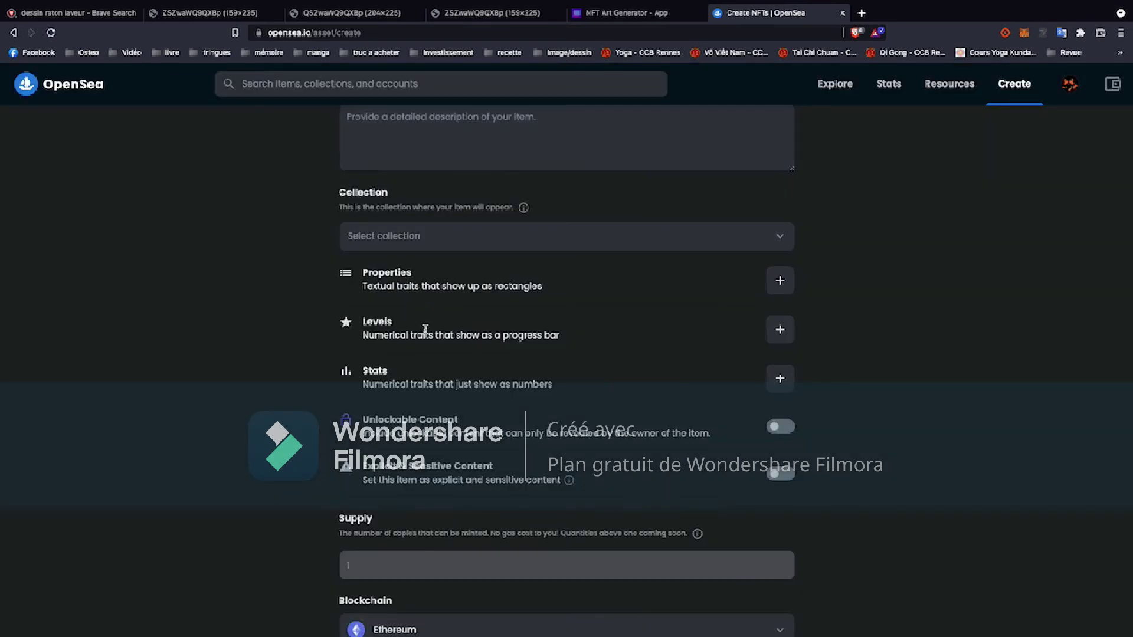
Add a level called stars to the item with a value of 21 of 50 and save it.
left_click(781, 330)
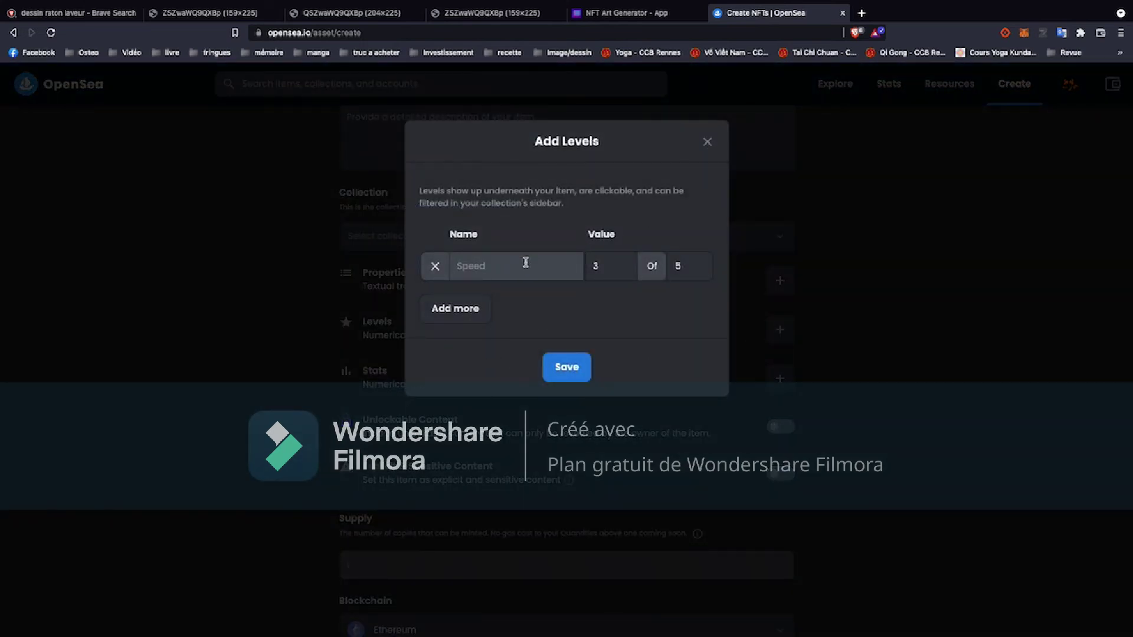
type("stars")
left_click(691, 267)
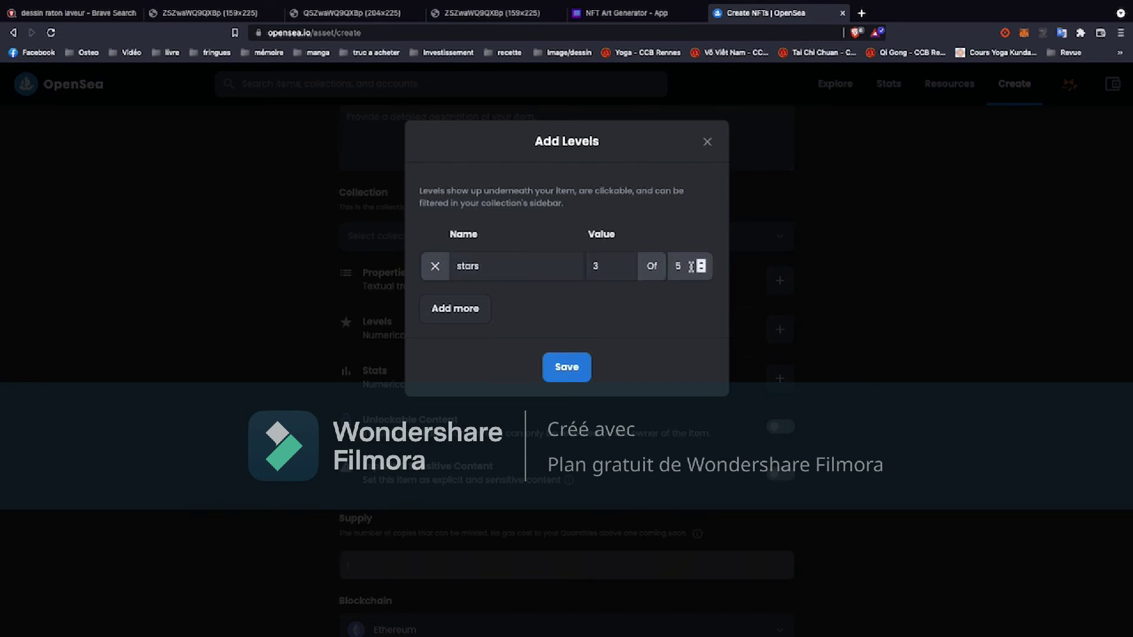
type("0")
left_click(625, 269)
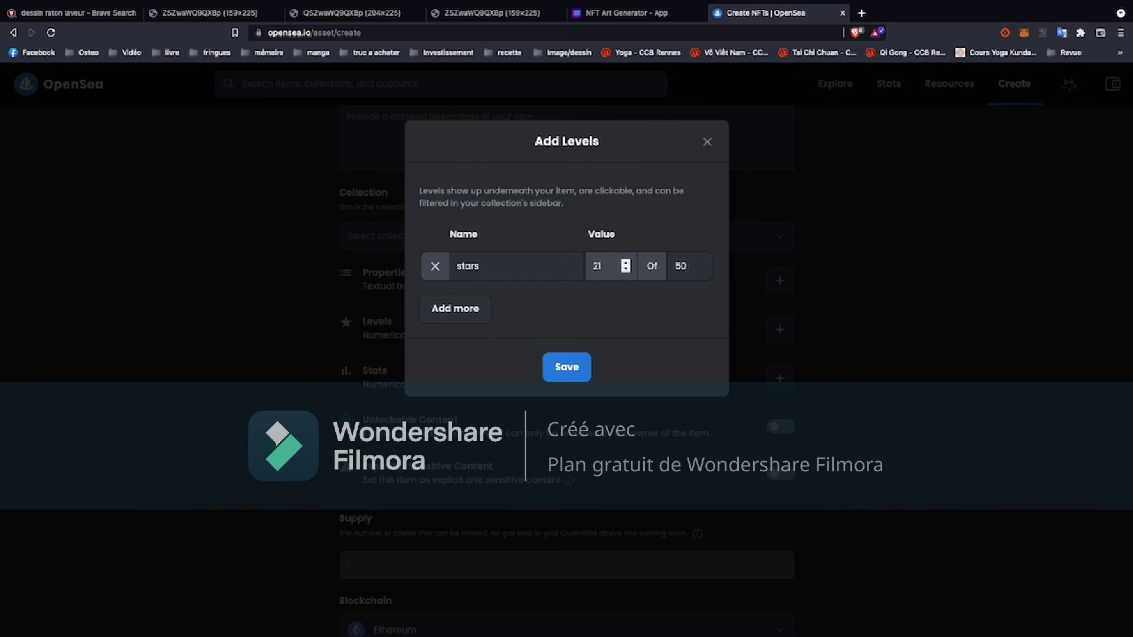
type("1")
left_click(568, 369)
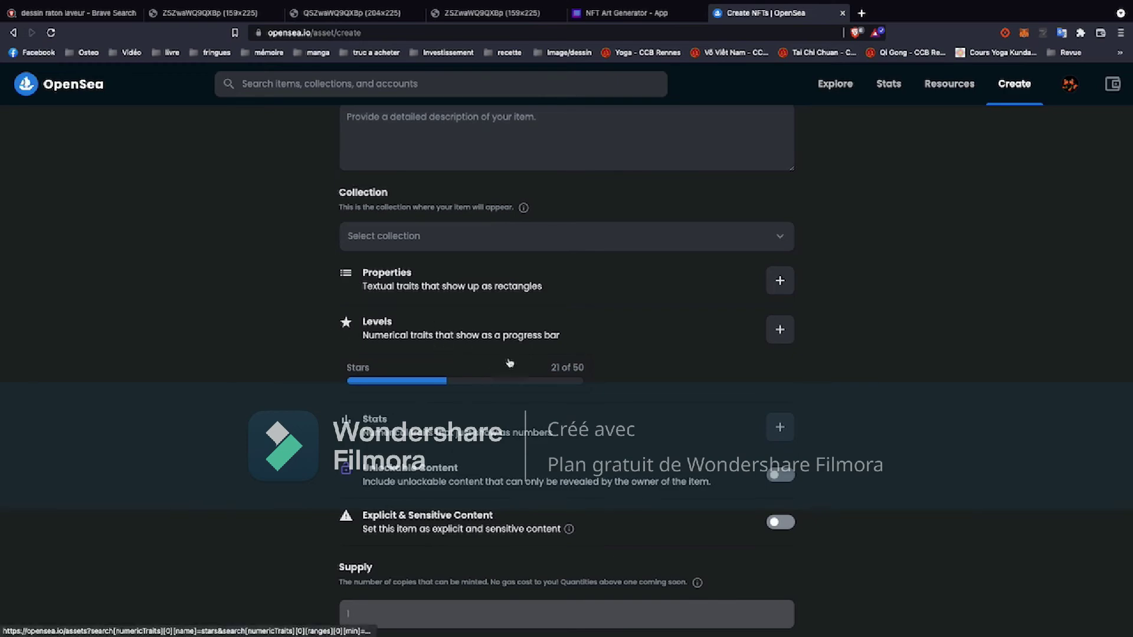
Switch the item's blockchain to Polygon and return to the Tanuki NFT collection page without creating the item.
scroll(509, 366, "down", 3)
scroll(371, 354, "down", 1)
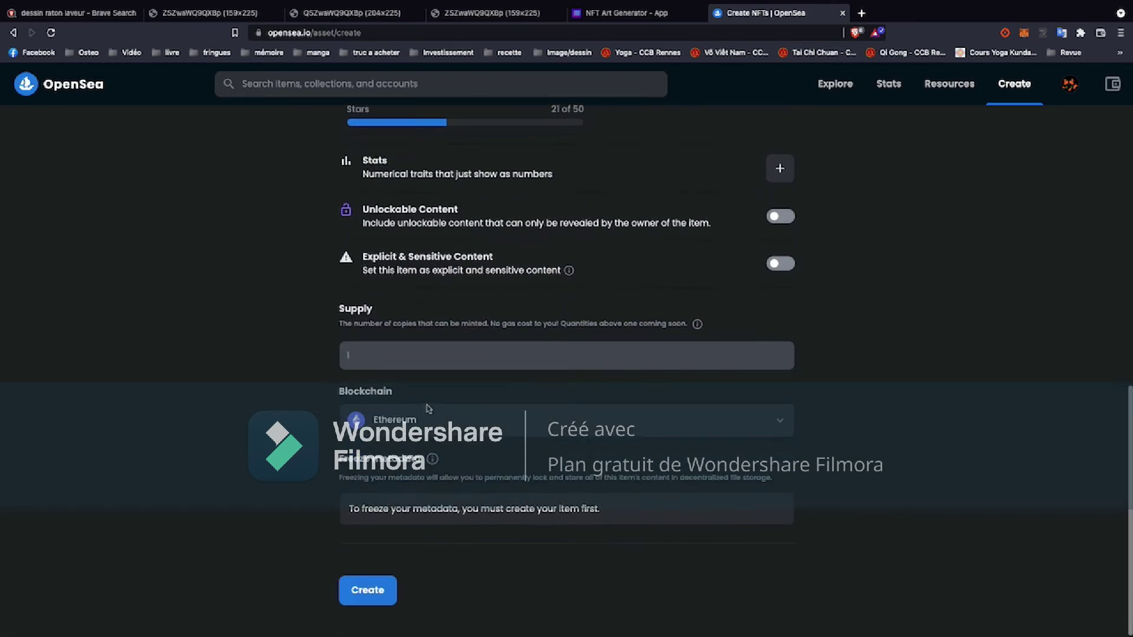
left_click(371, 354)
left_click(566, 422)
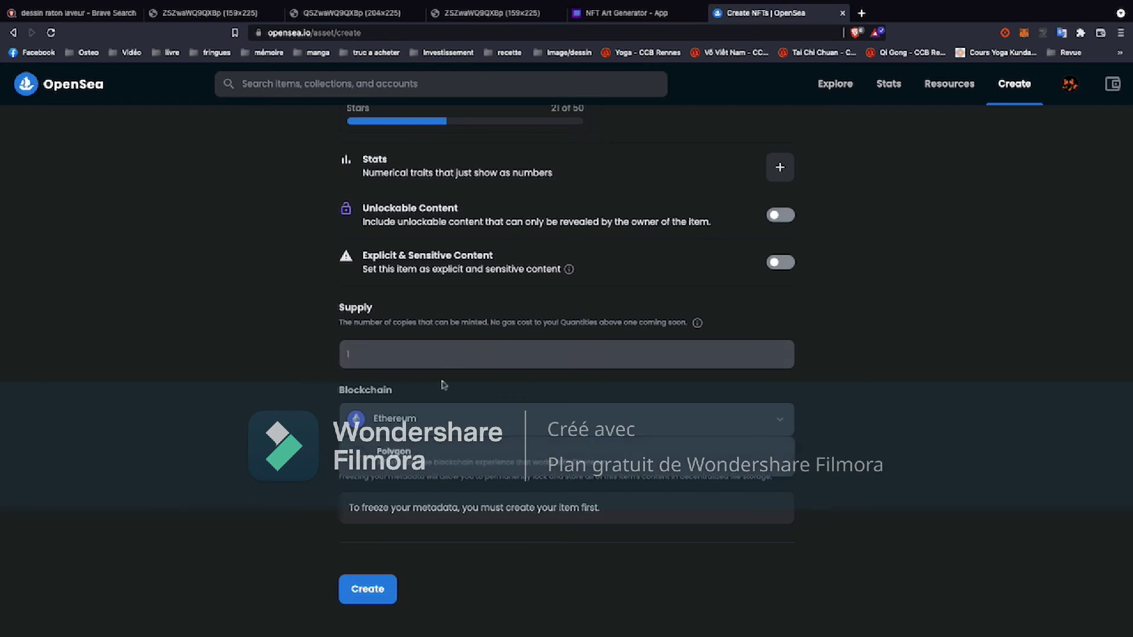
left_click(459, 460)
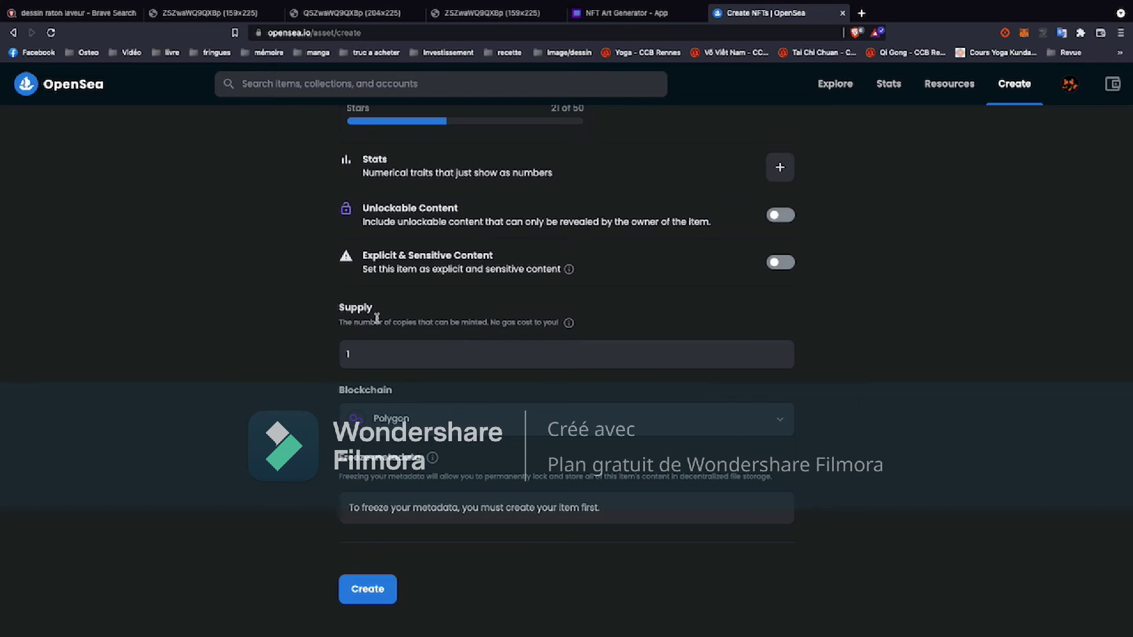
left_click(13, 33)
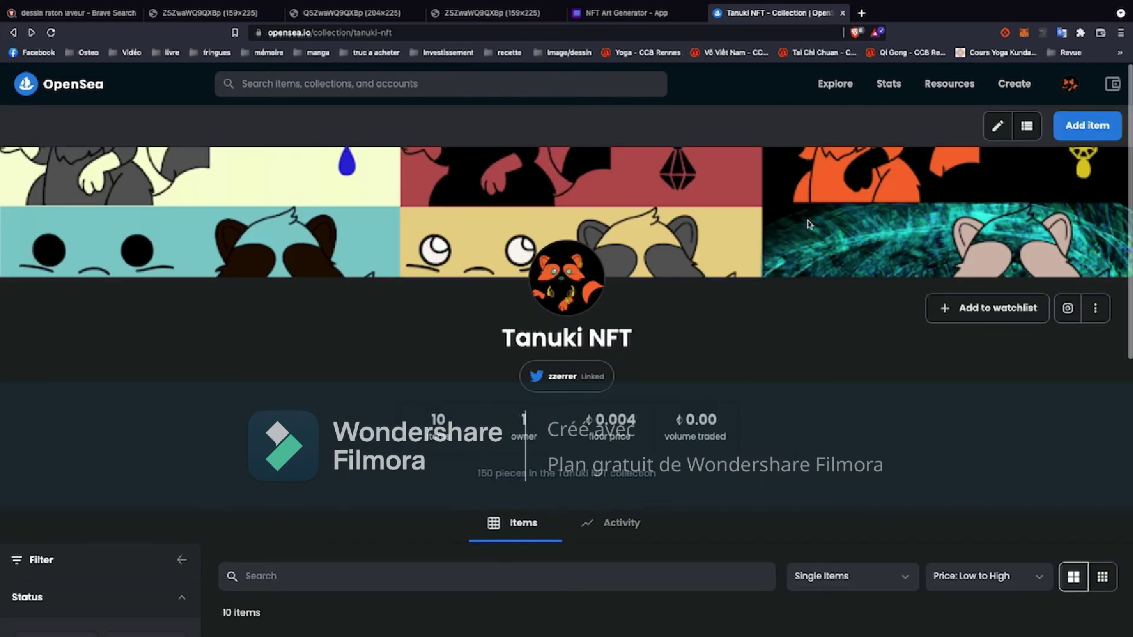
Examine the Tanuki NFT collection page, from its banner and description to the listed raccoon items and their prices.
scroll(780, 291, "down", 4)
scroll(780, 293, "down", 2)
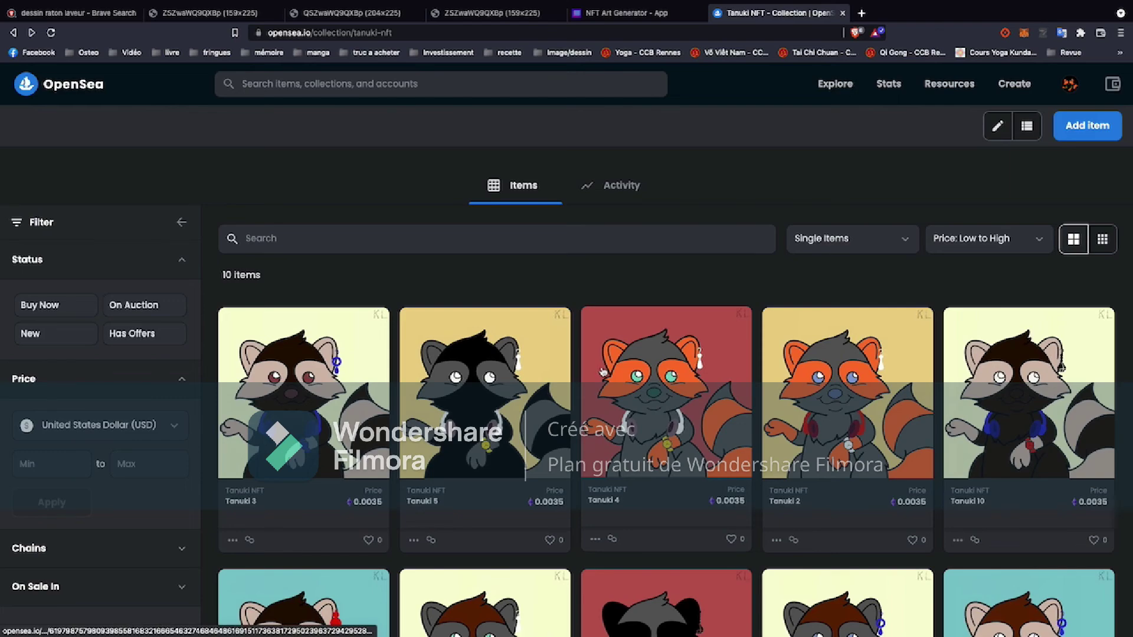
scroll(603, 372, "down", 3)
scroll(603, 372, "up", 3)
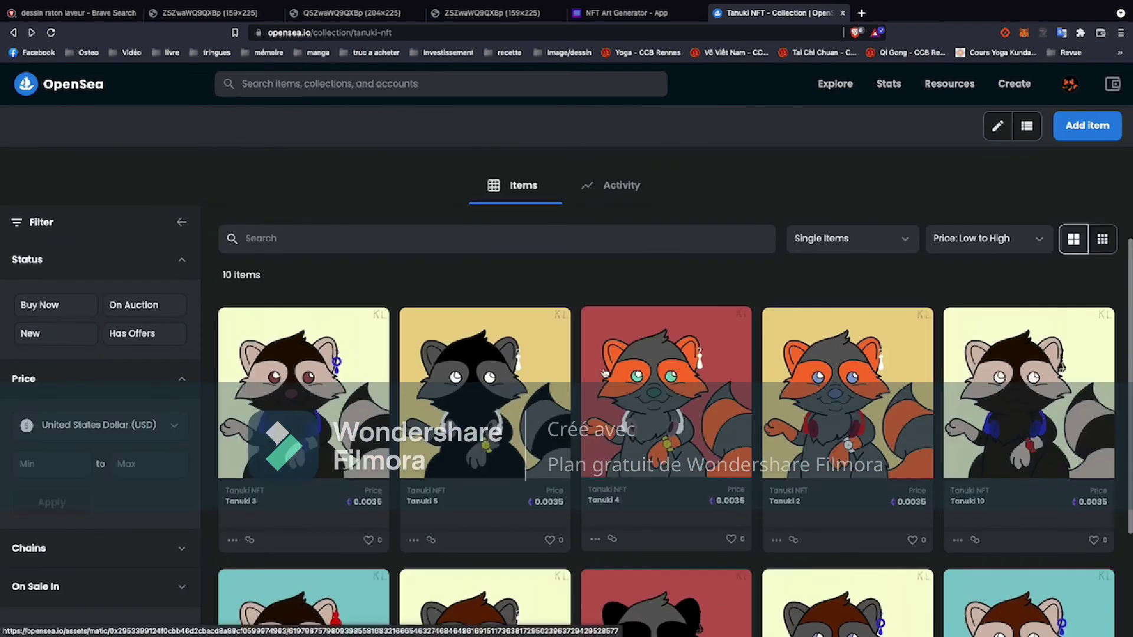
scroll(603, 372, "up", 6)
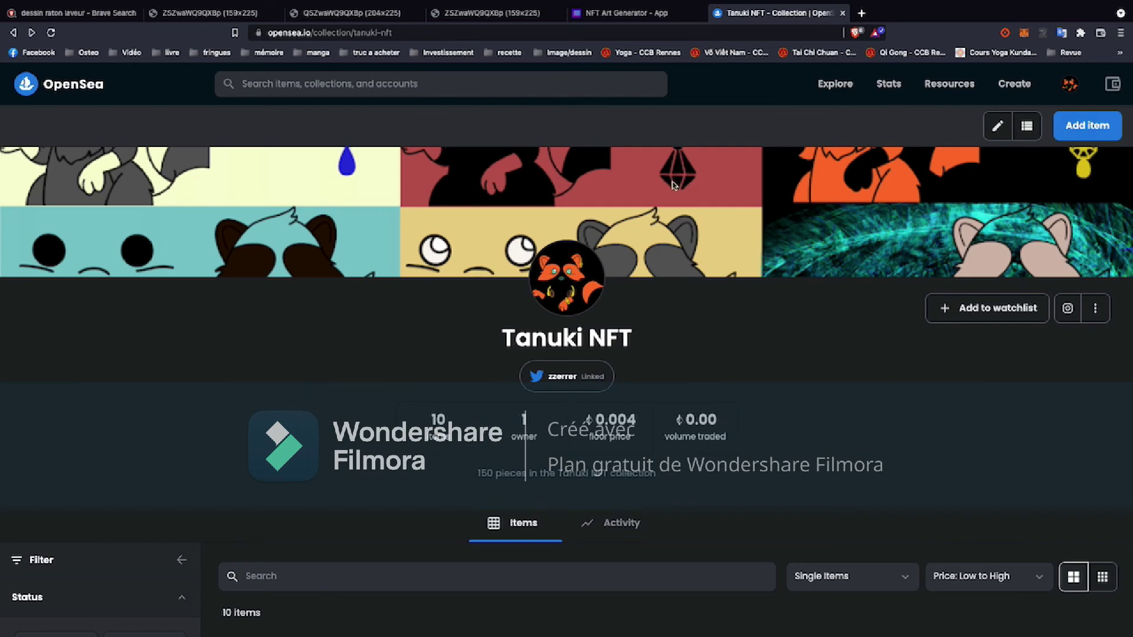
scroll(637, 321, "down", 6)
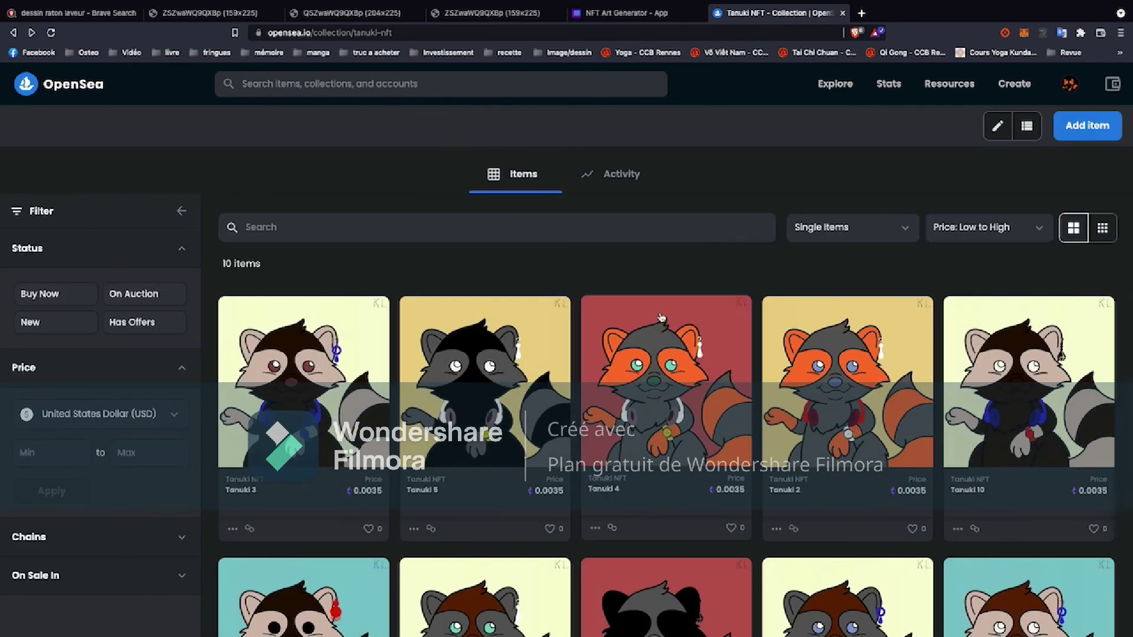
scroll(646, 323, "down", 2)
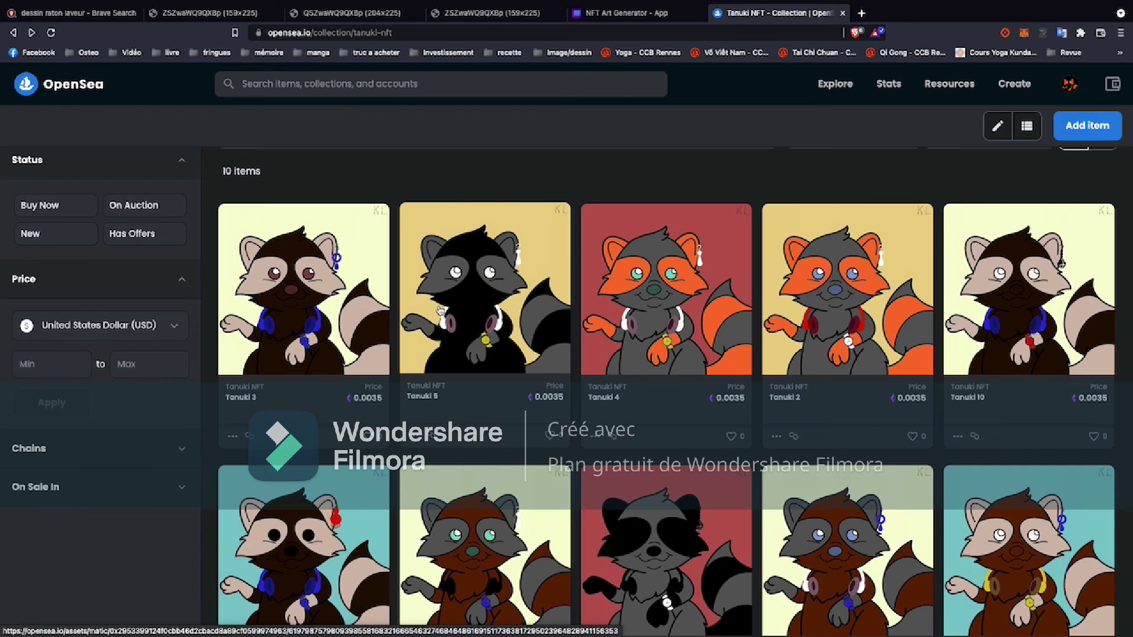
scroll(550, 349, "down", 1)
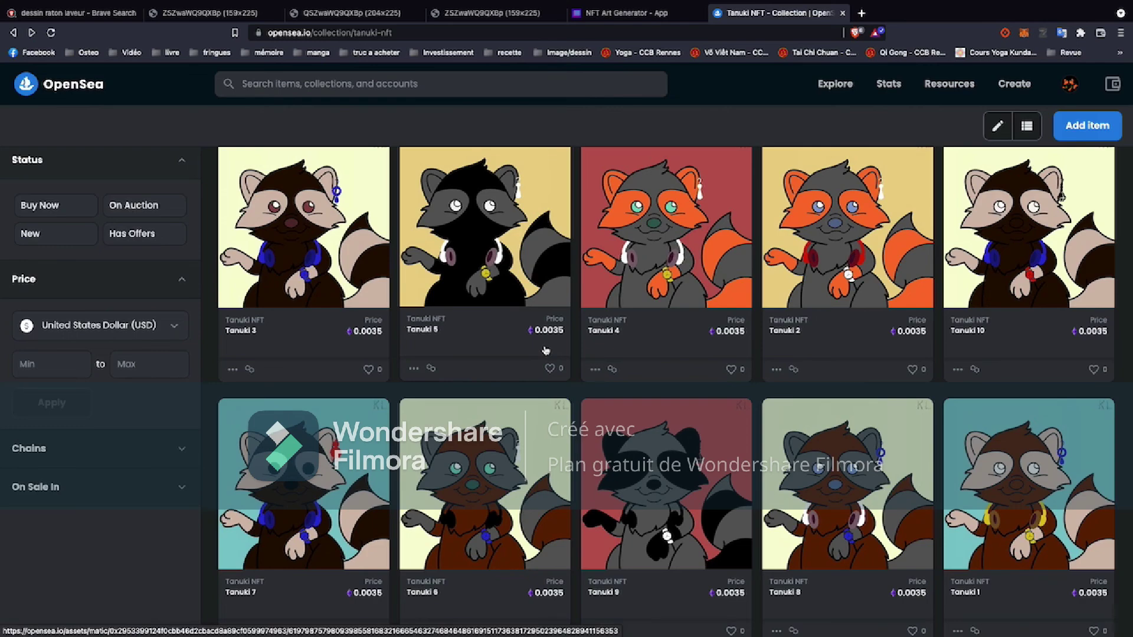
scroll(577, 384, "up", 1)
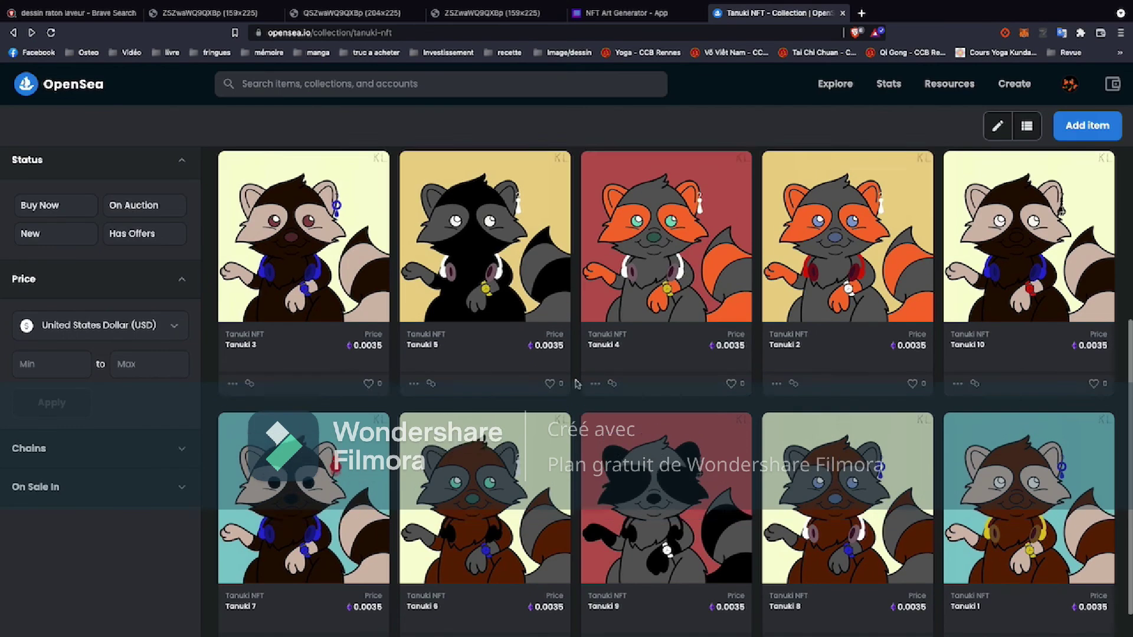
scroll(576, 384, "up", 3)
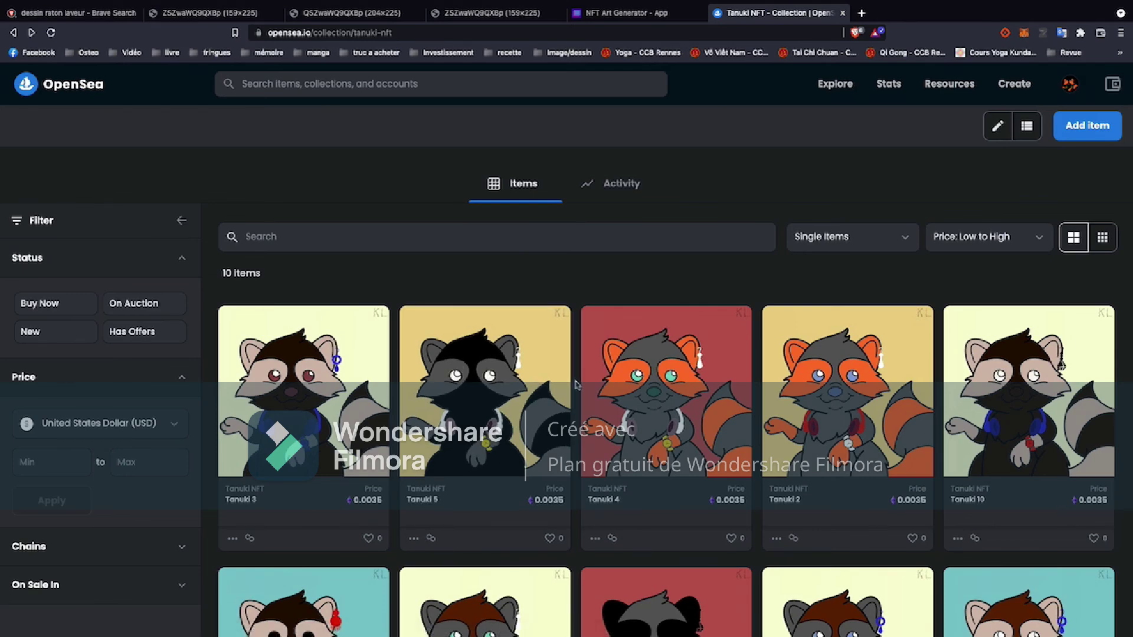
scroll(584, 283, "up", 5)
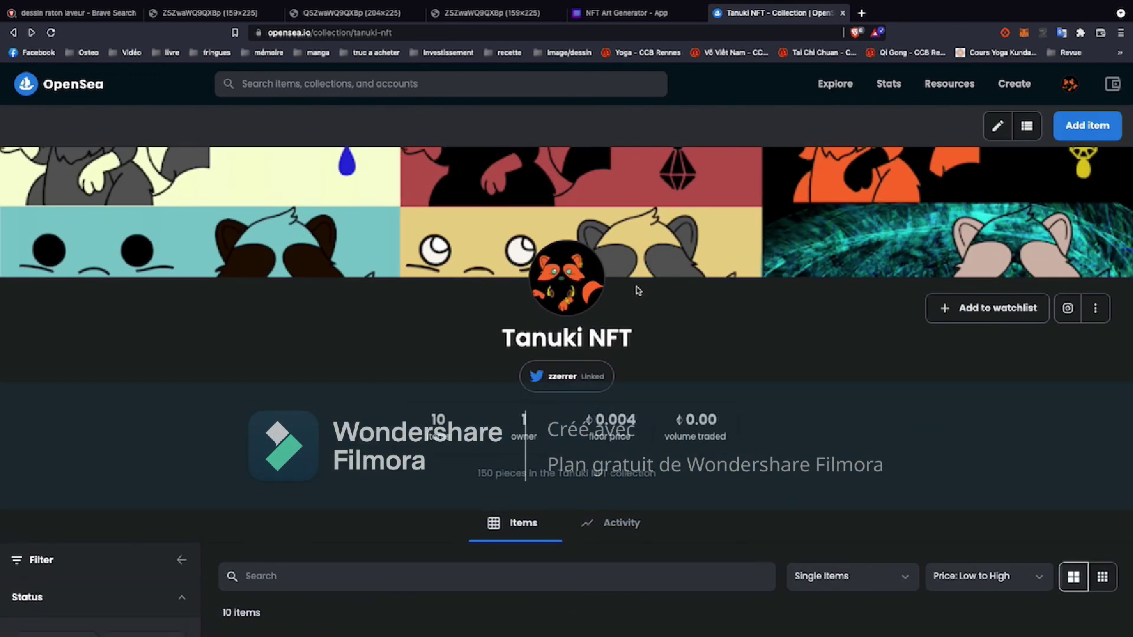
scroll(640, 313, "down", 5)
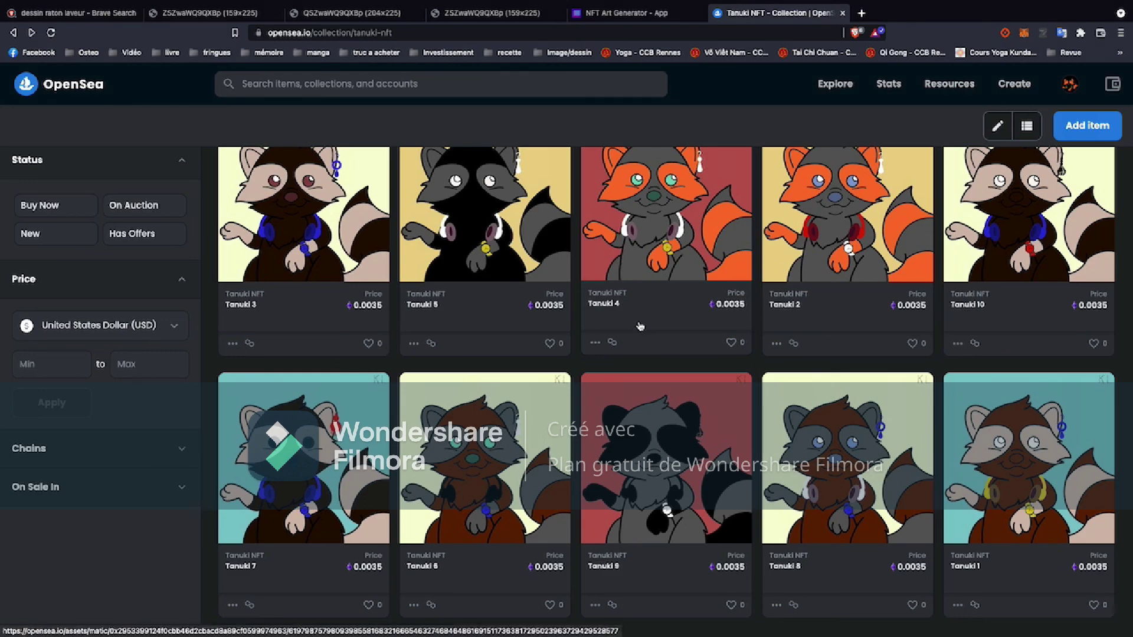
scroll(637, 322, "up", 5)
scroll(633, 300, "up", 3)
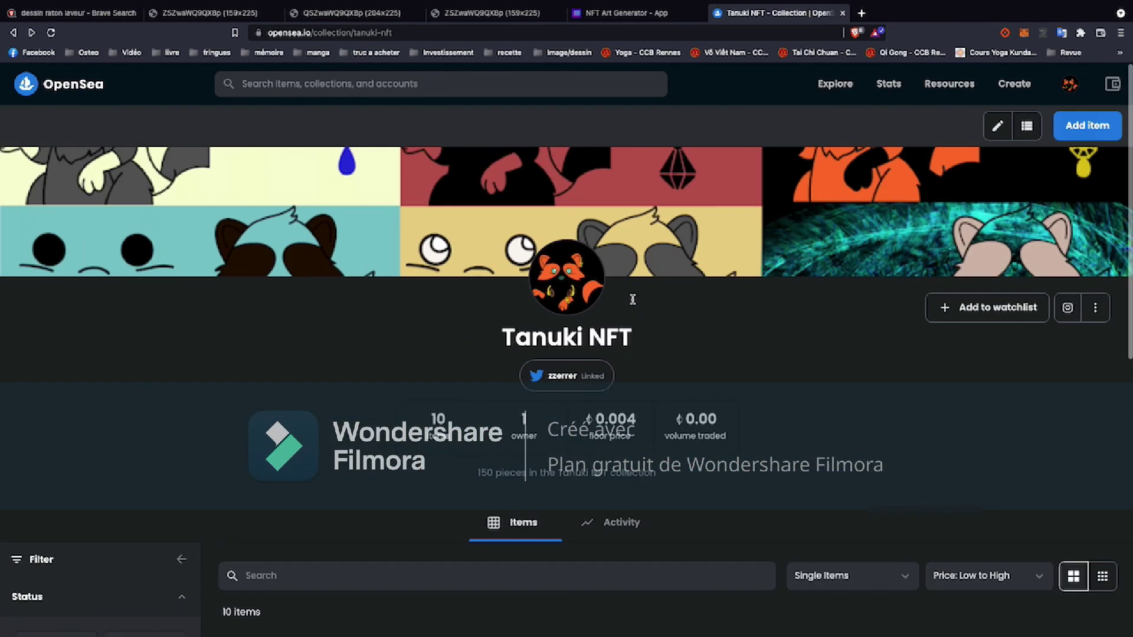